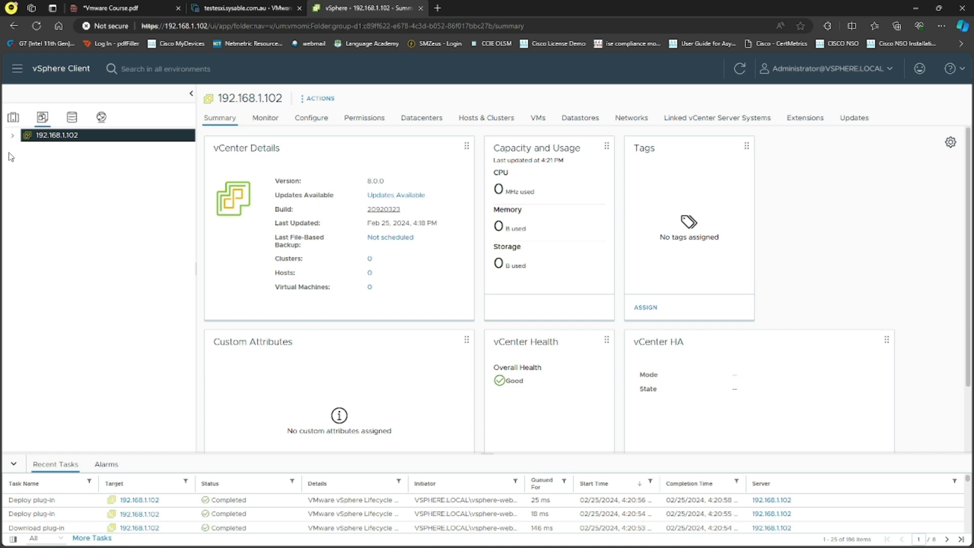
# Expand the 192.168.1.102 node and browse the Storage and Networking inventory views
pyautogui.click(12, 135)
pyautogui.click(72, 119)
pyautogui.click(12, 135)
pyautogui.click(101, 119)
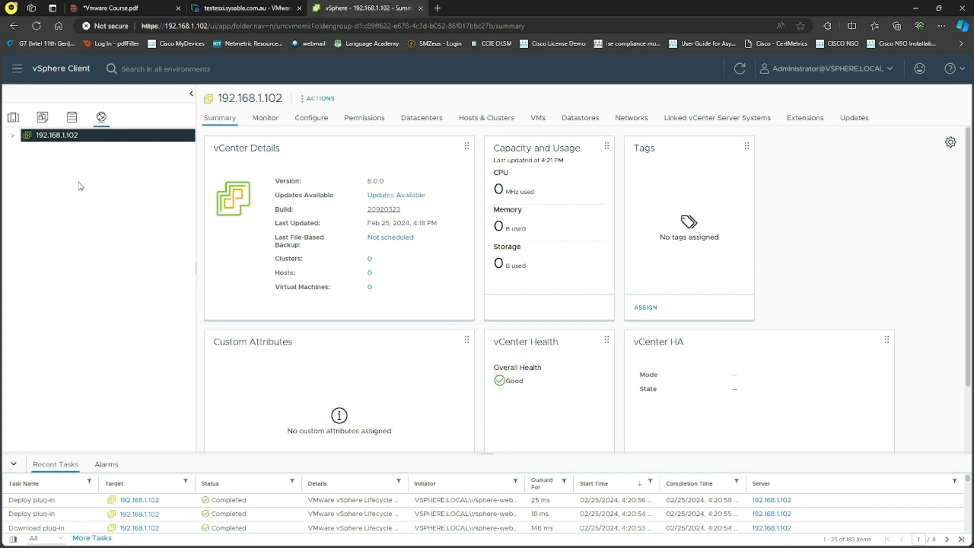
# Return to Hosts and Clusters and scroll the 192.168.1.102 Summary cards showing the deployed vSAN plugin
pyautogui.click(14, 119)
pyautogui.scroll(-2, 835, 293)
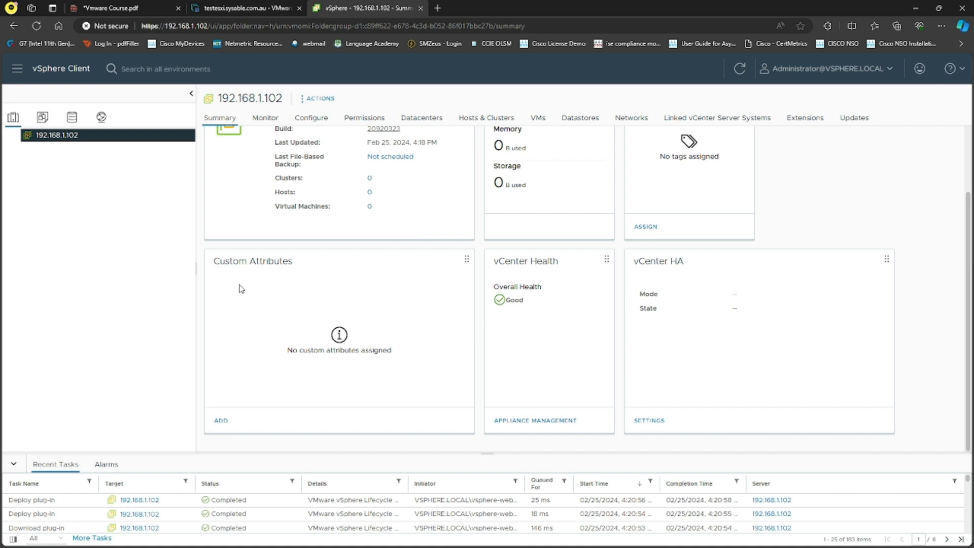
pyautogui.scroll(3, 375, 307)
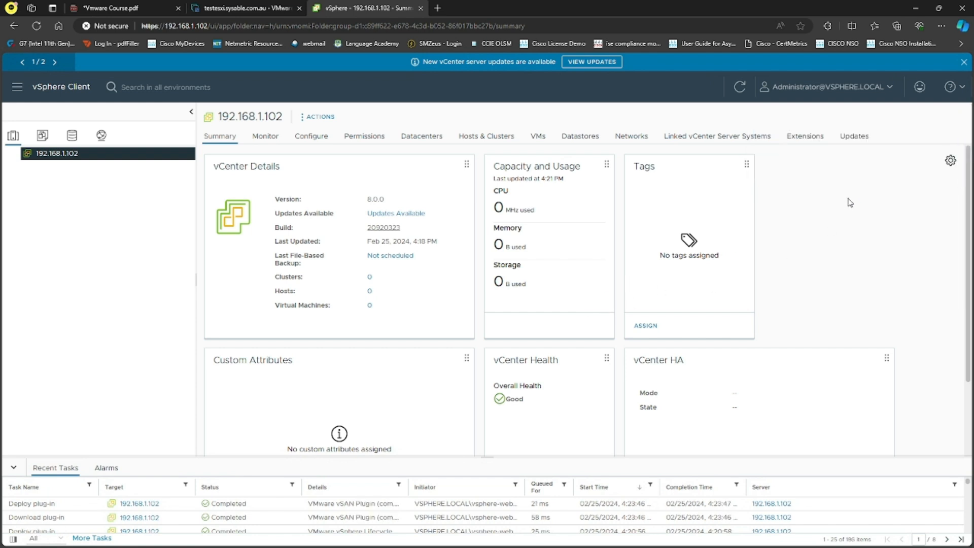
# Reload the browser to enable the deployed plug-in, dismiss the license banner, and list the empty Triggered Alarms
pyautogui.click(266, 135)
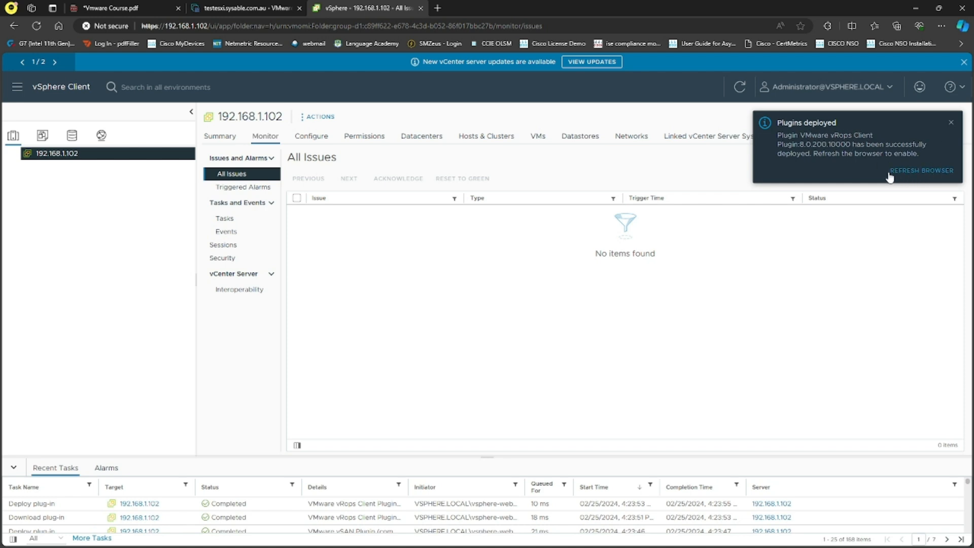
pyautogui.click(924, 171)
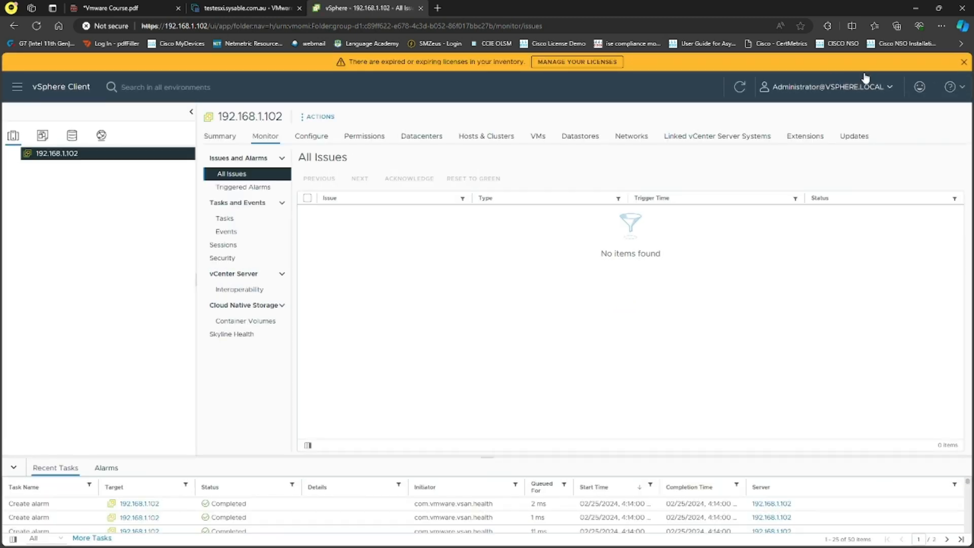
pyautogui.click(962, 61)
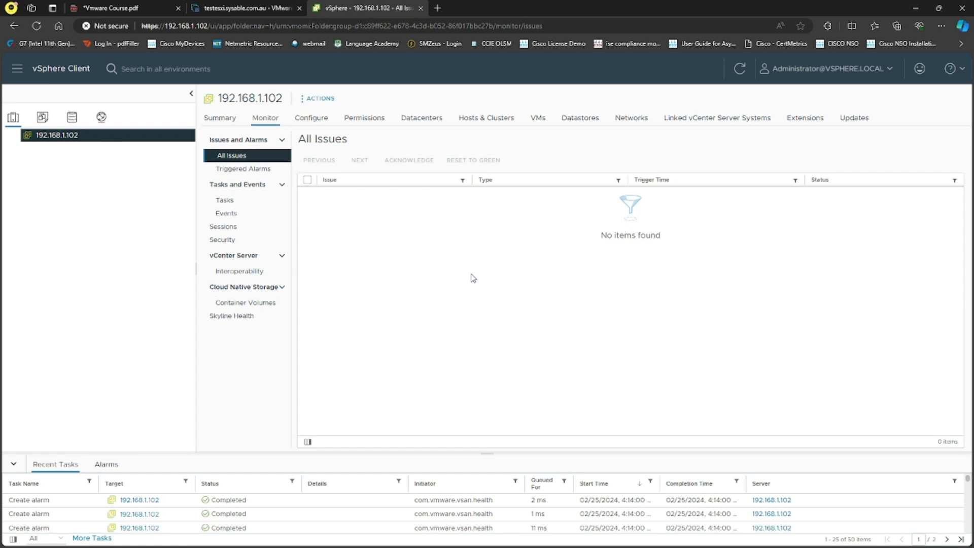
pyautogui.click(245, 171)
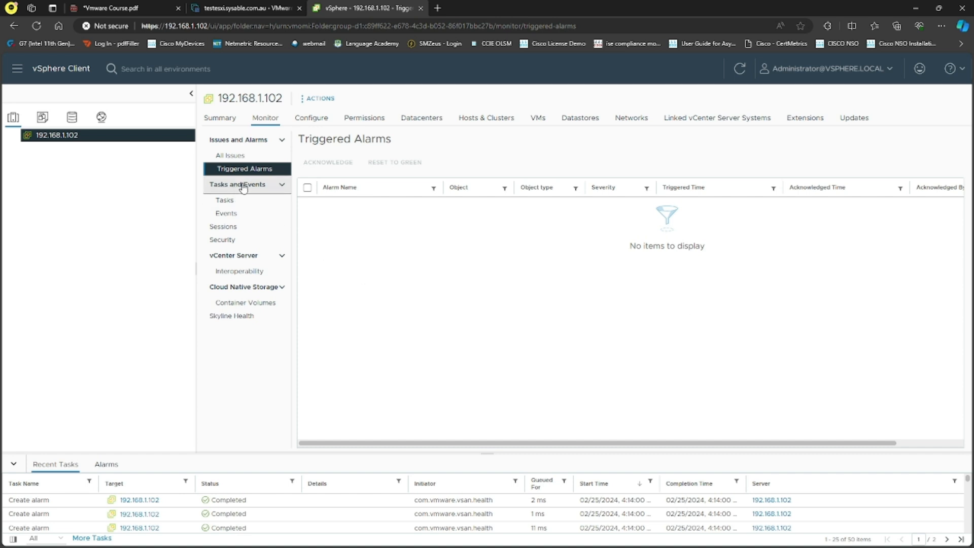
# Review the vCenter's recent Tasks and scroll through its Events log
pyautogui.click(239, 201)
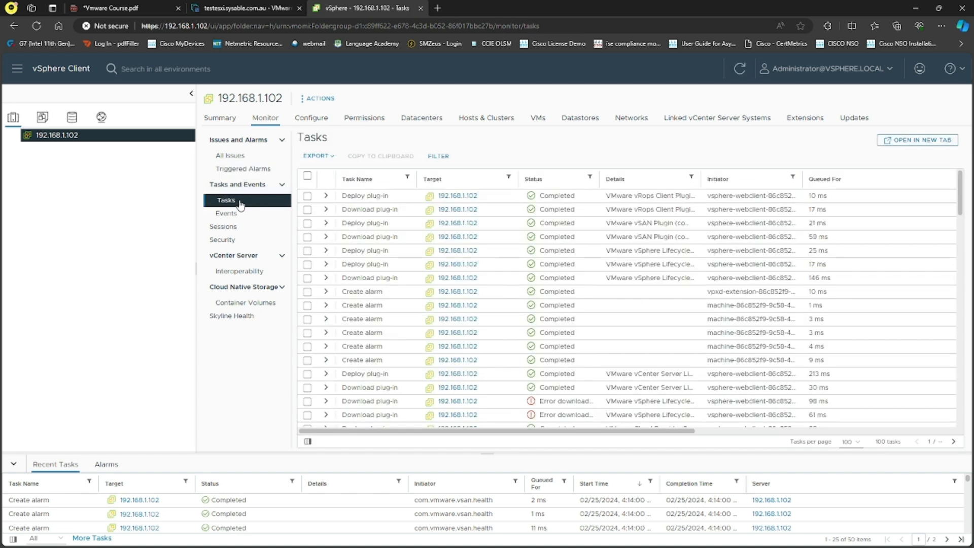
pyautogui.scroll(-10, 580, 287)
pyautogui.scroll(15, 578, 294)
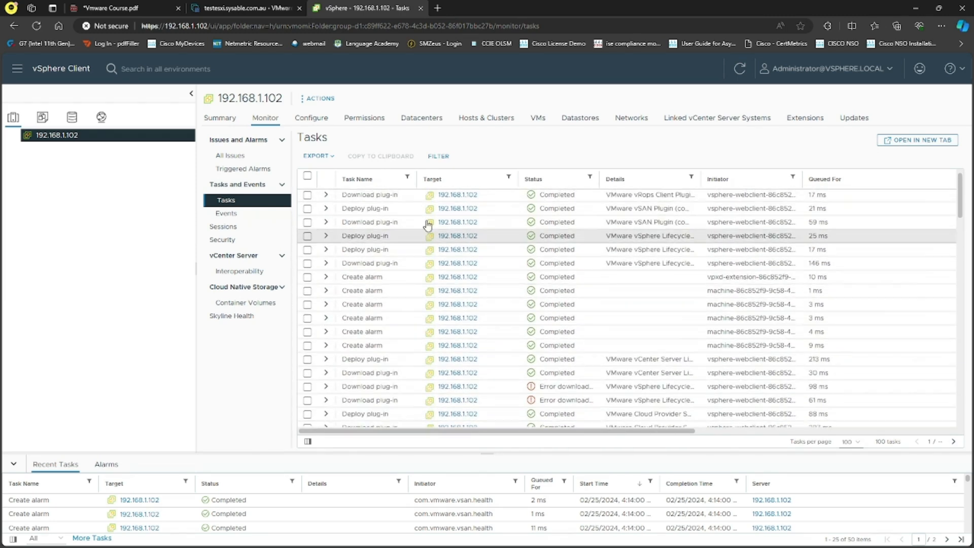
pyautogui.click(248, 214)
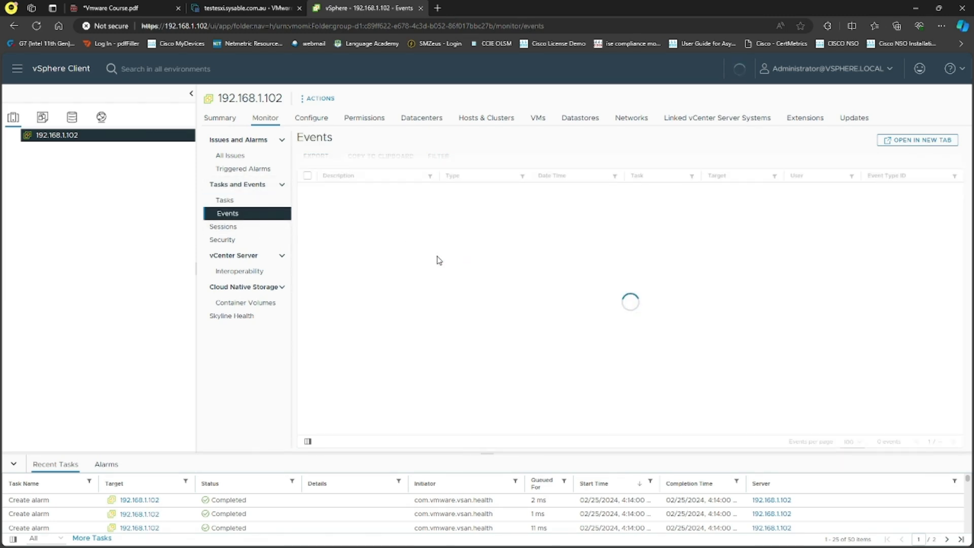
pyautogui.scroll(-5, 499, 288)
pyautogui.scroll(-8, 500, 288)
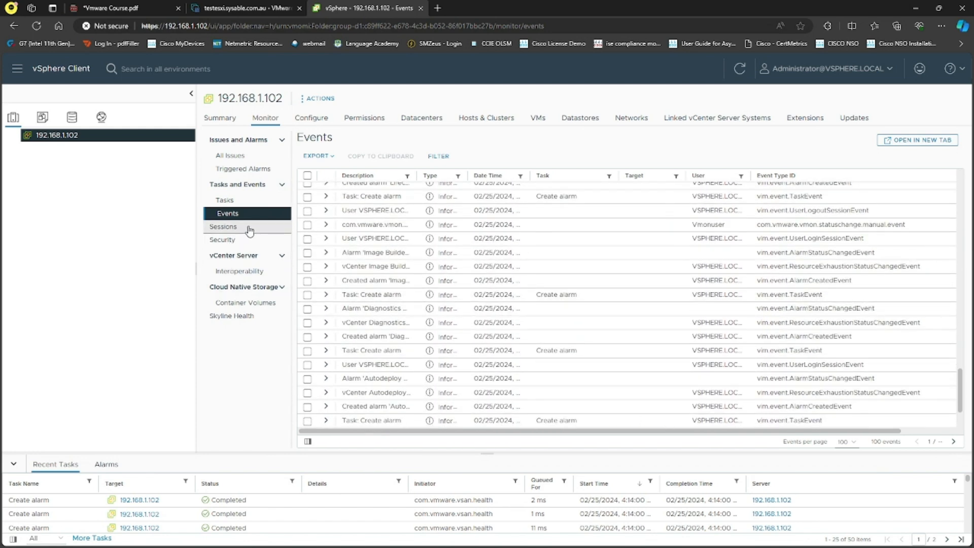
# Check the current Sessions, then show the empty Security attestation list
pyautogui.click(248, 226)
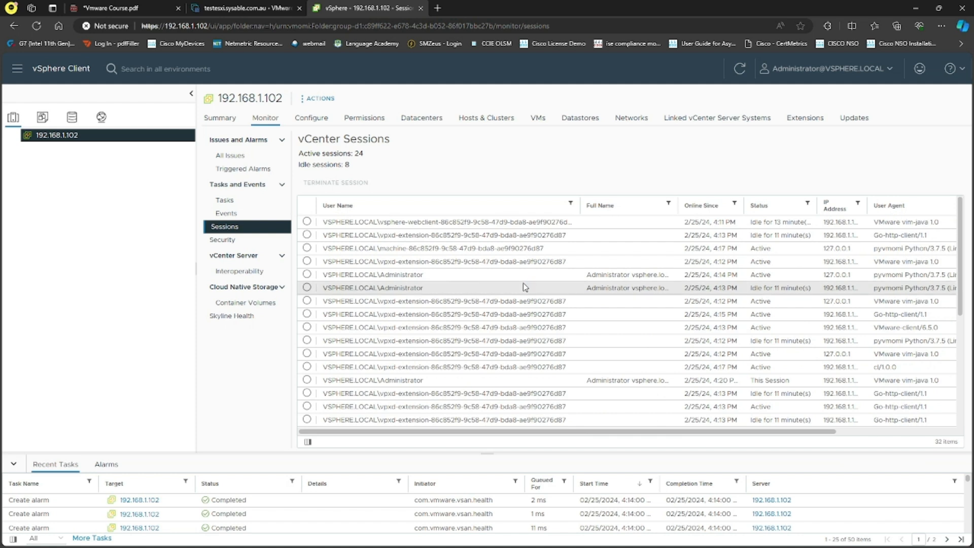
pyautogui.click(248, 255)
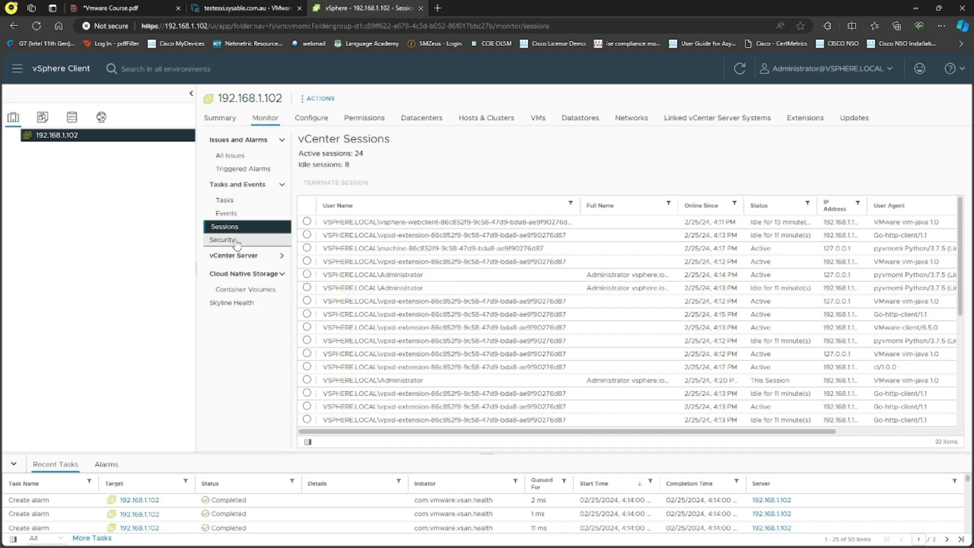
pyautogui.click(236, 246)
pyautogui.click(245, 255)
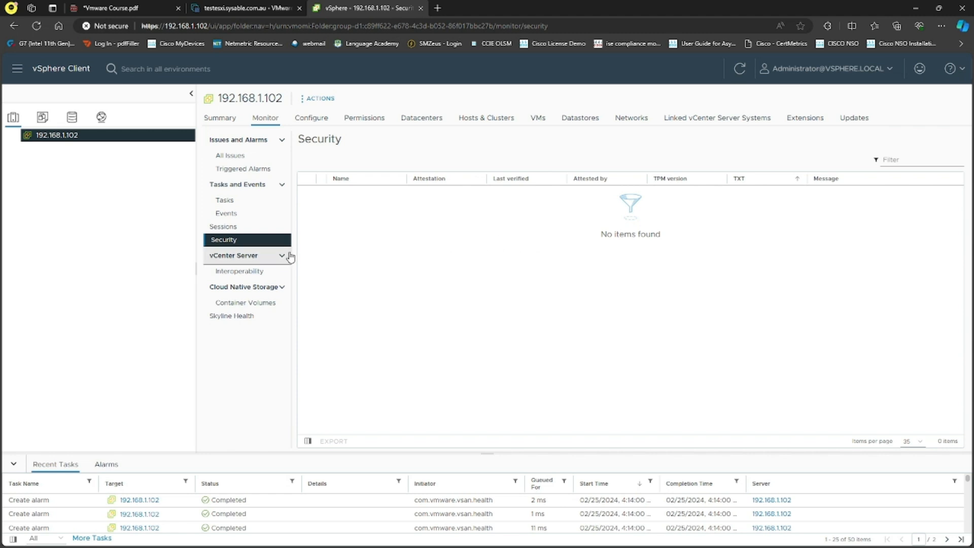
# Read the Interoperability page's Customer Experience Improvement Program note
pyautogui.click(256, 271)
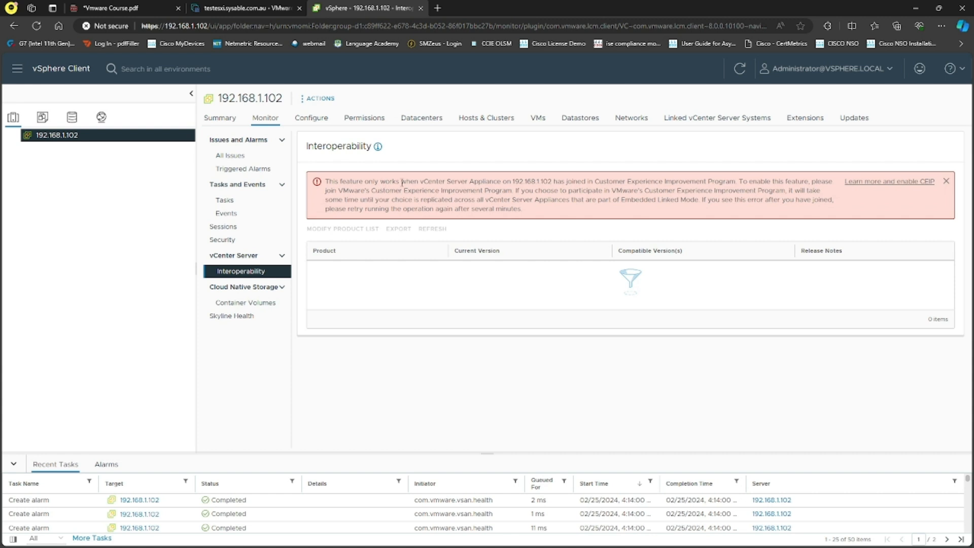
pyautogui.moveTo(509, 181); pyautogui.dragTo(731, 184)
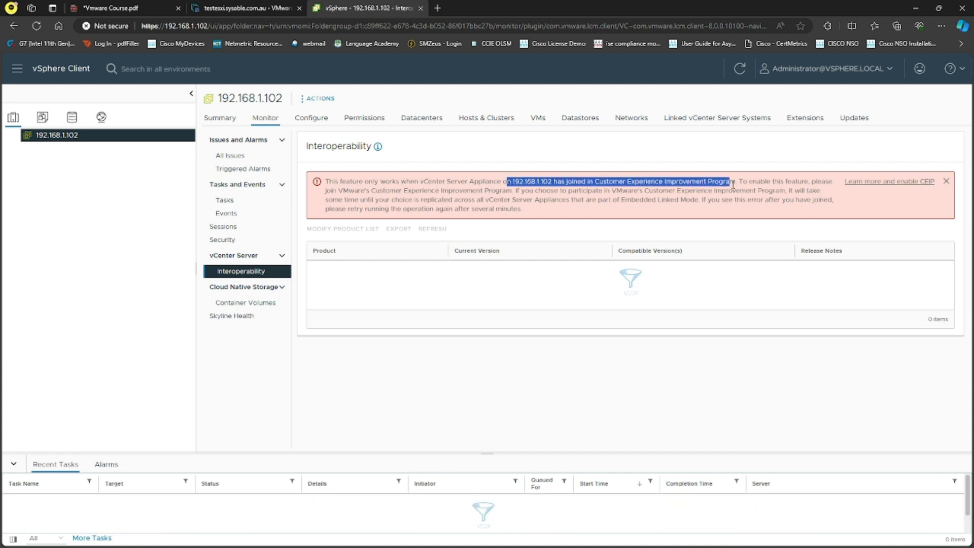
pyautogui.click(560, 303)
# Check Container Volumes and Skyline Health, then view vCenter Server Settings with HTTP 80 and HTTPS 443
pyautogui.click(260, 303)
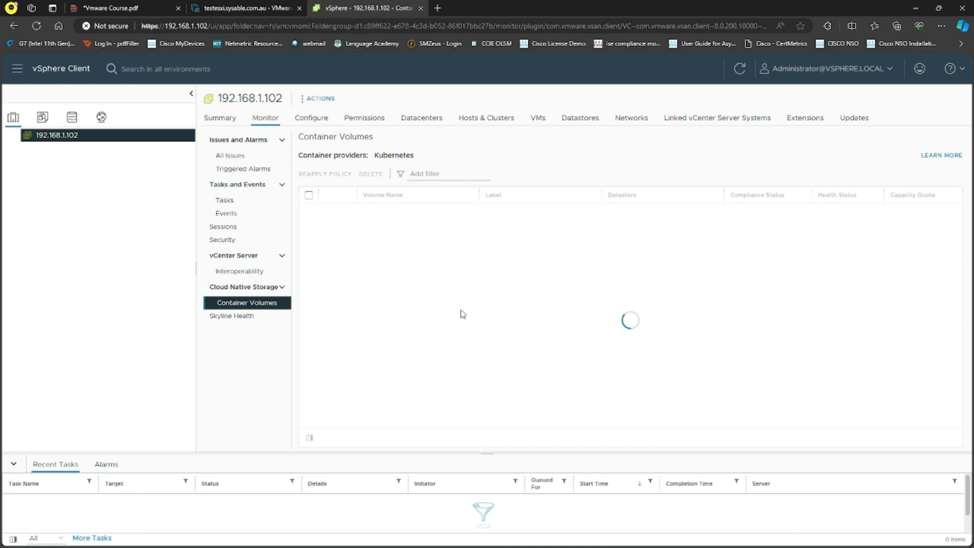
pyautogui.moveTo(429, 155); pyautogui.dragTo(375, 151)
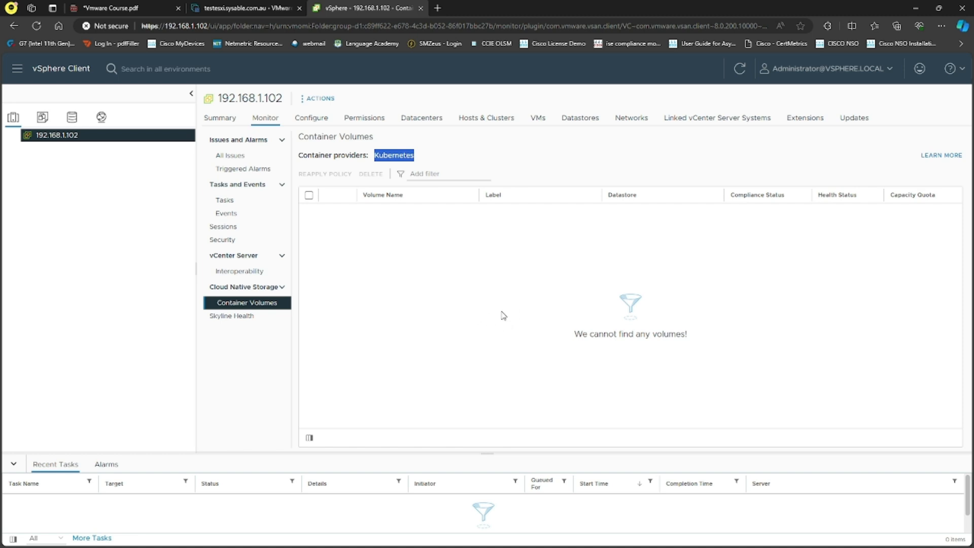
pyautogui.click(238, 317)
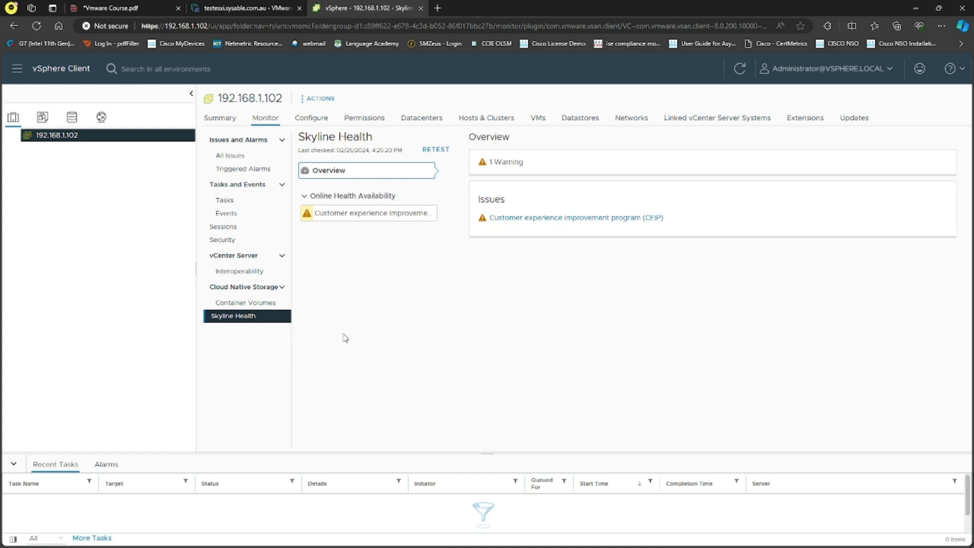
pyautogui.click(324, 121)
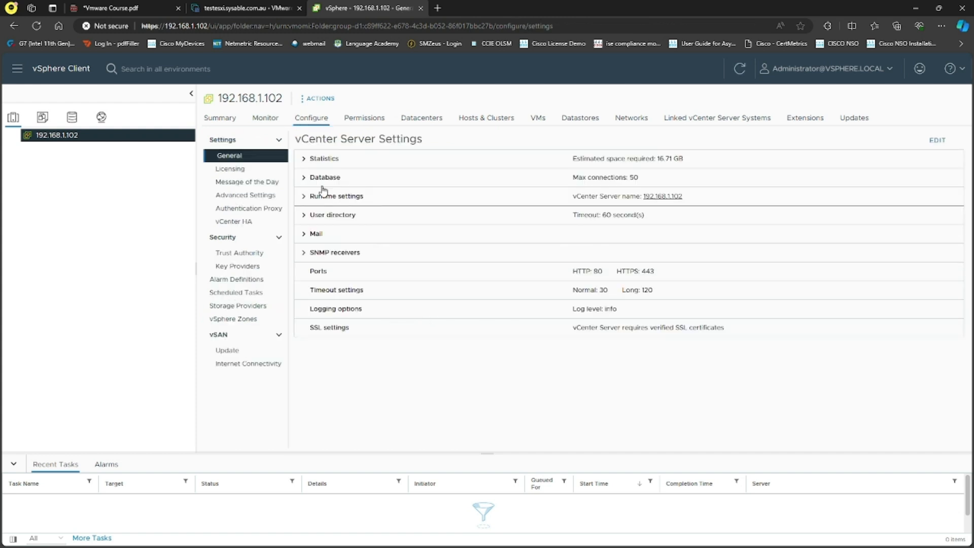
# Expand the Statistics, Database and Runtime general settings sections
pyautogui.click(304, 160)
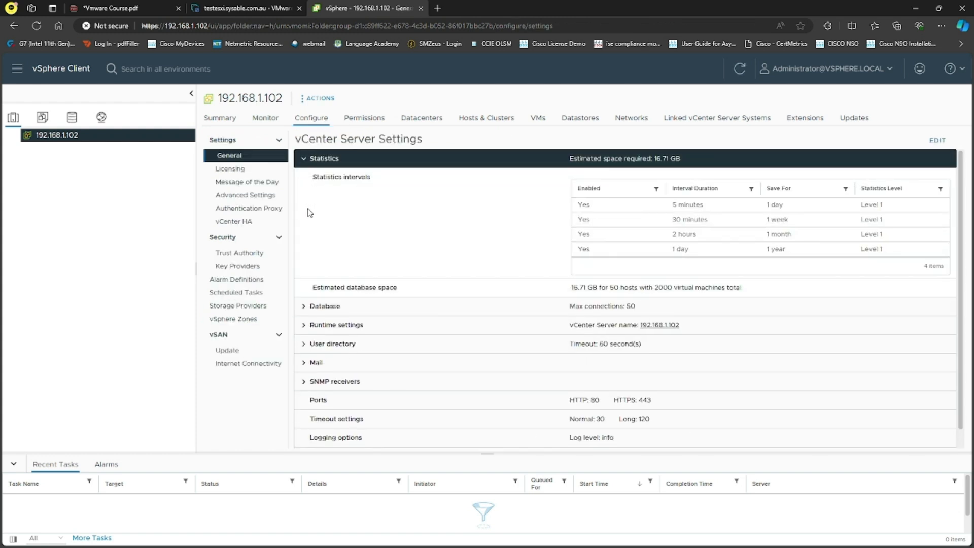
pyautogui.click(306, 306)
pyautogui.scroll(-2, 311, 343)
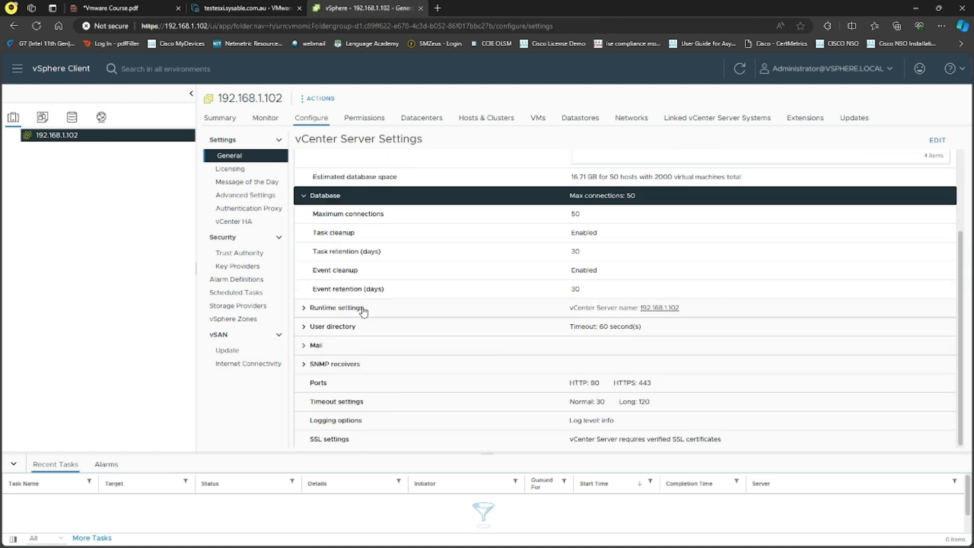
pyautogui.click(310, 305)
pyautogui.scroll(-1, 355, 284)
# Expand User directory, Mail and SNMP receivers settings, then view Licensing with the Evaluation License expiring 04/25/2024
pyautogui.click(305, 325)
pyautogui.click(308, 400)
pyautogui.scroll(-3, 391, 335)
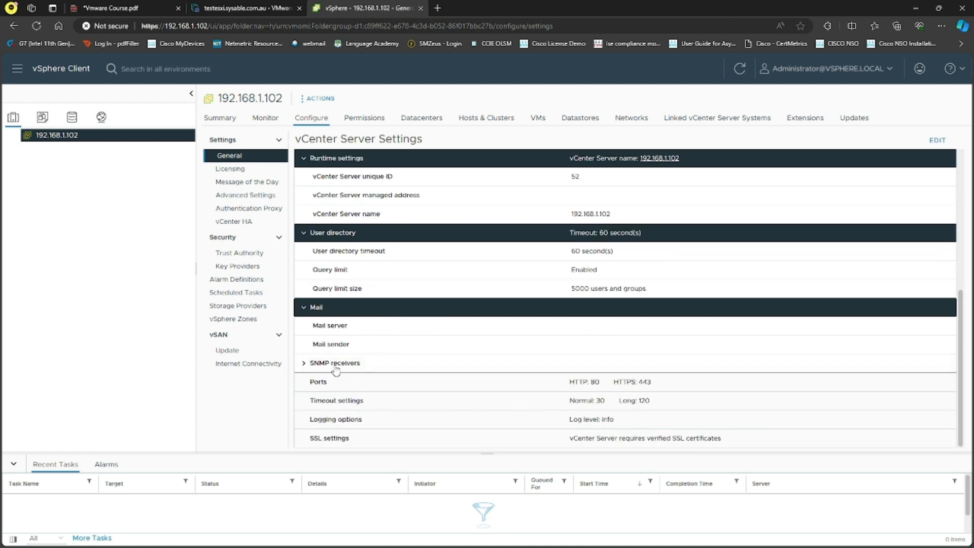
pyautogui.click(325, 363)
pyautogui.scroll(-5, 398, 307)
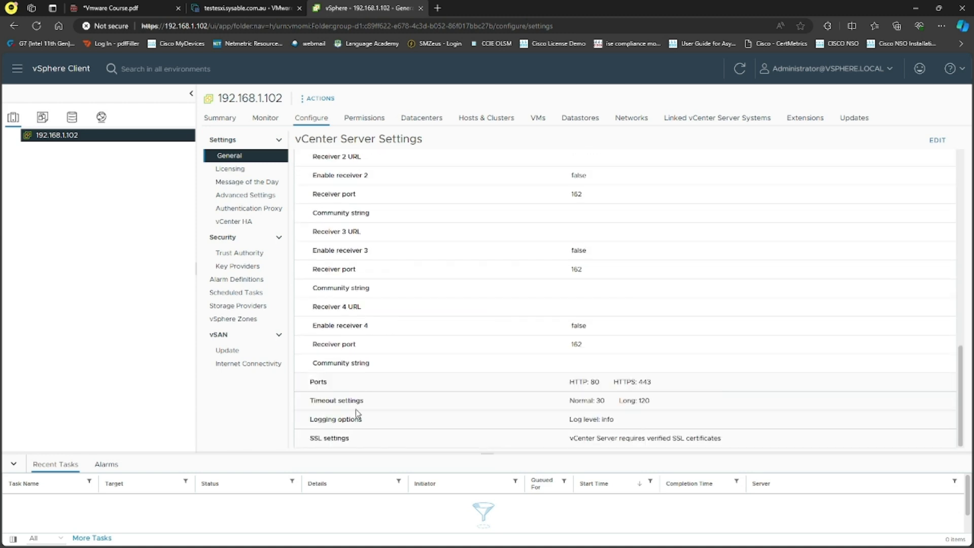
pyautogui.scroll(10, 388, 337)
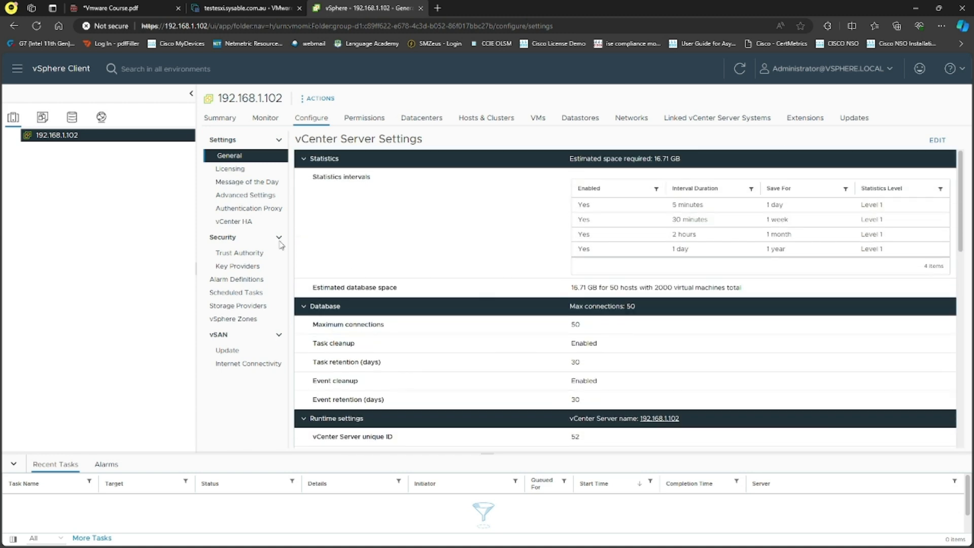
pyautogui.click(237, 170)
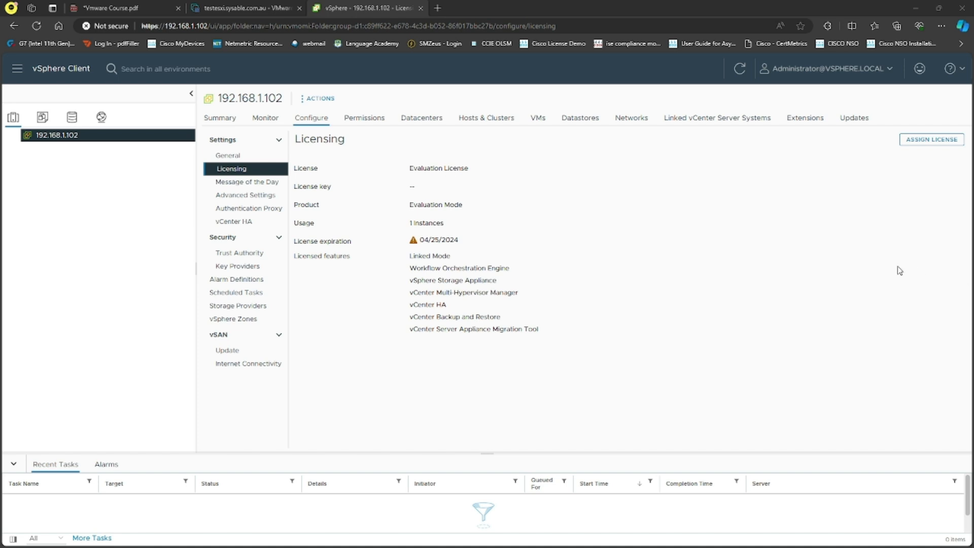
# Add a new license from the pasted key, name it vCenter_lab_license, and assign it to 192.168.1.102
pyautogui.click(936, 143)
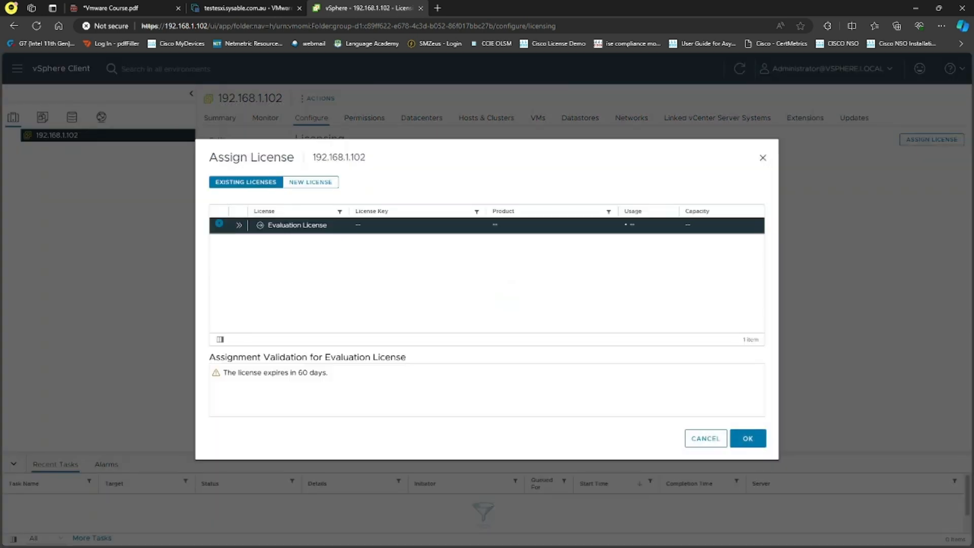
pyautogui.click(314, 183)
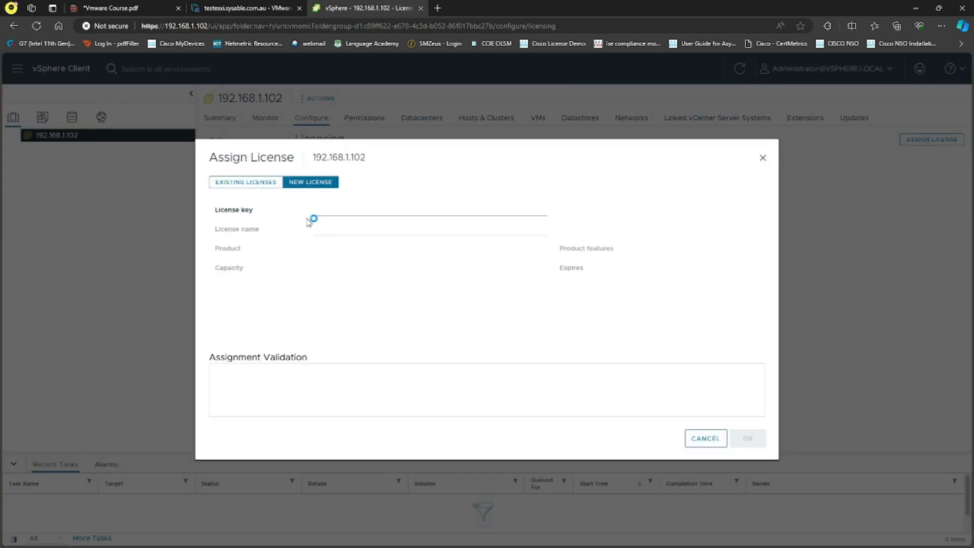
pyautogui.click(347, 212)
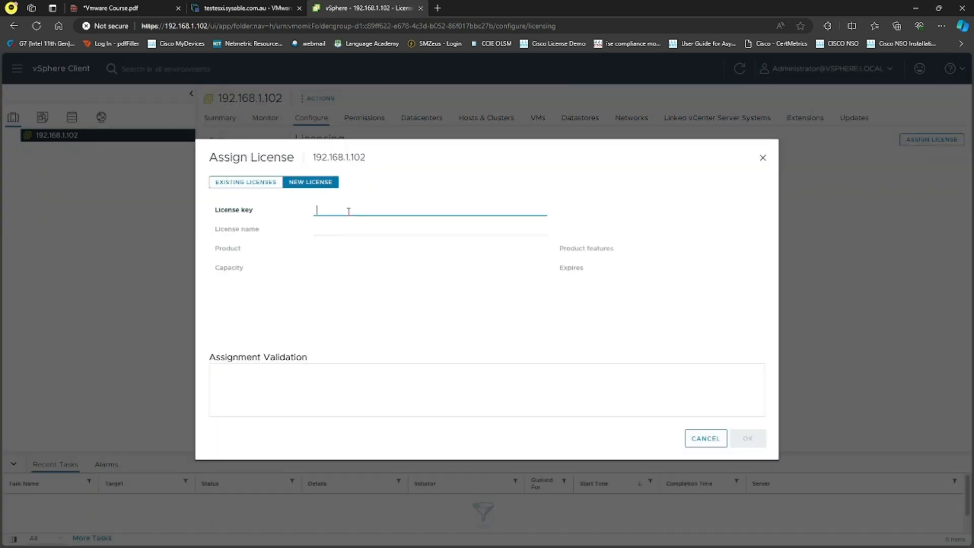
pyautogui.hotkey('ctrl', 'v')
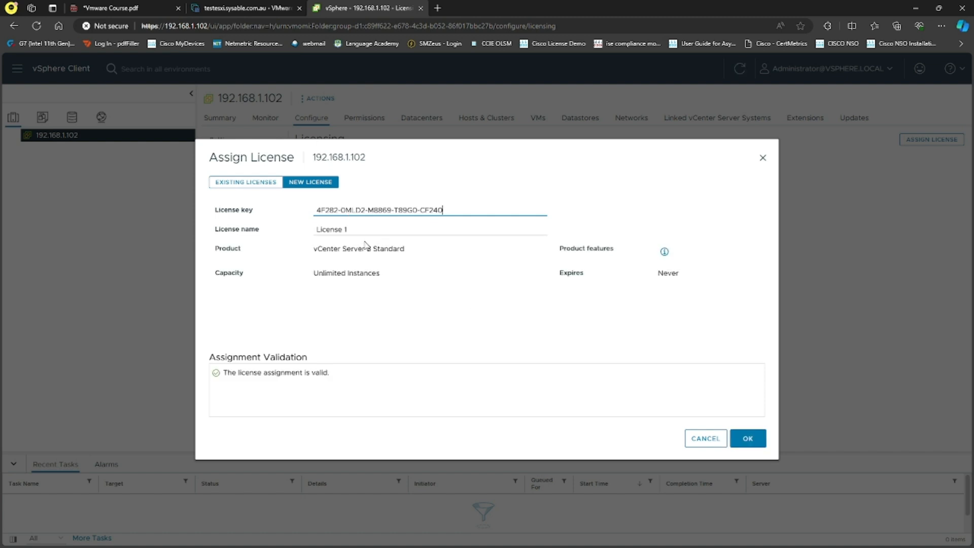
pyautogui.moveTo(359, 228); pyautogui.dragTo(316, 229)
pyautogui.write('vCwnte')
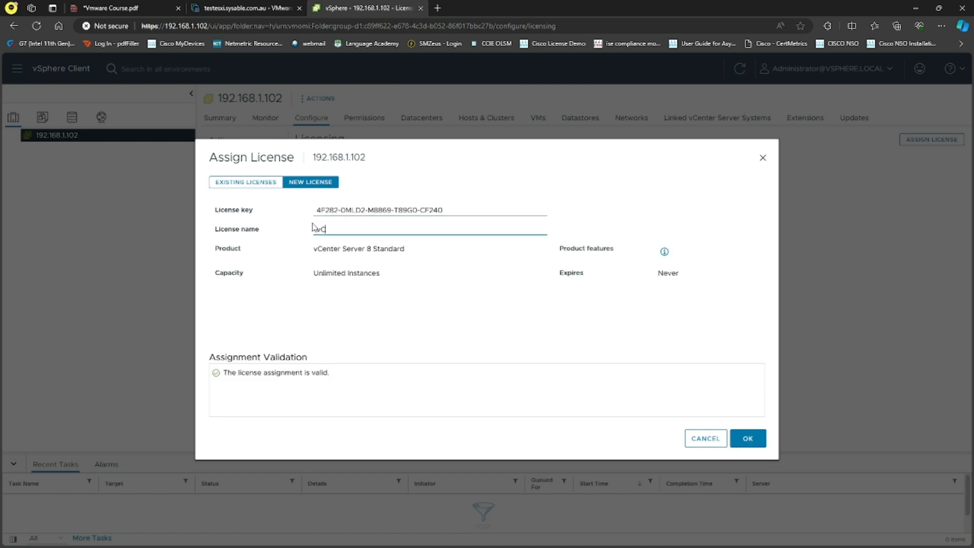
pyautogui.press('BackSpace')
pyautogui.press('BackSpace')
pyautogui.press('BackSpace')
pyautogui.press('BackSpace')
pyautogui.write('enter_lab_license')
pyautogui.click(745, 438)
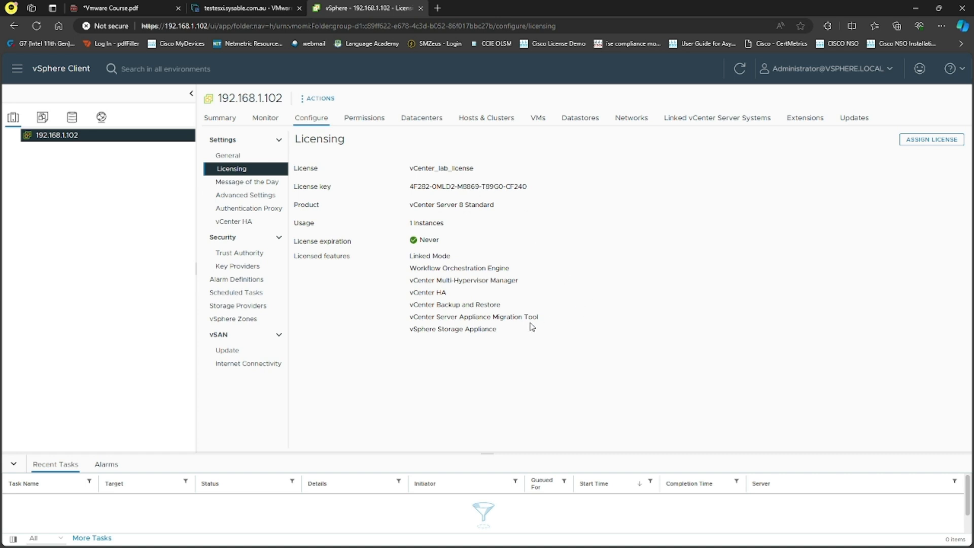
# Point out Linked Mode and backup and restore among licensed features, then show the empty Message of the Day
pyautogui.moveTo(459, 260); pyautogui.dragTo(407, 258)
pyautogui.moveTo(509, 271); pyautogui.dragTo(424, 295)
pyautogui.moveTo(509, 304); pyautogui.dragTo(440, 305)
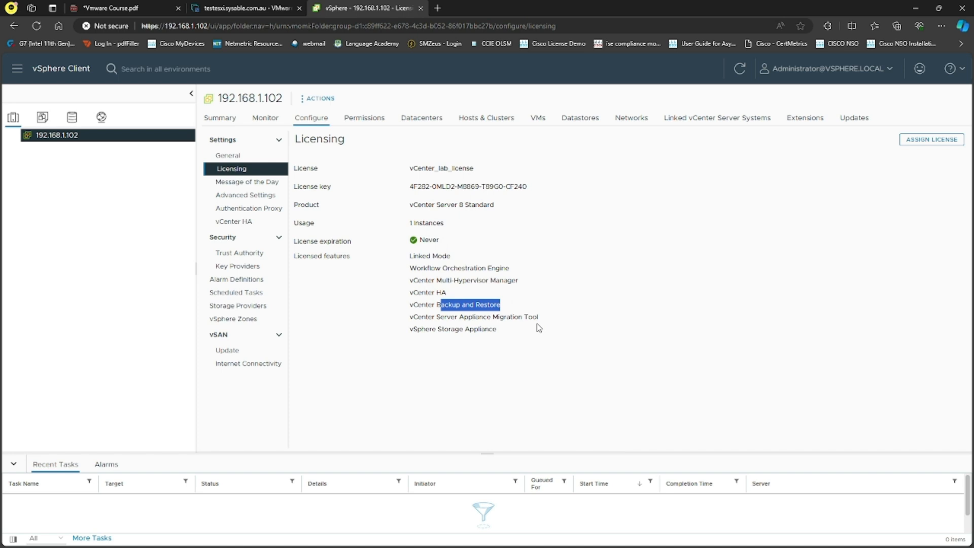
pyautogui.moveTo(453, 258); pyautogui.dragTo(417, 258)
pyautogui.click(381, 343)
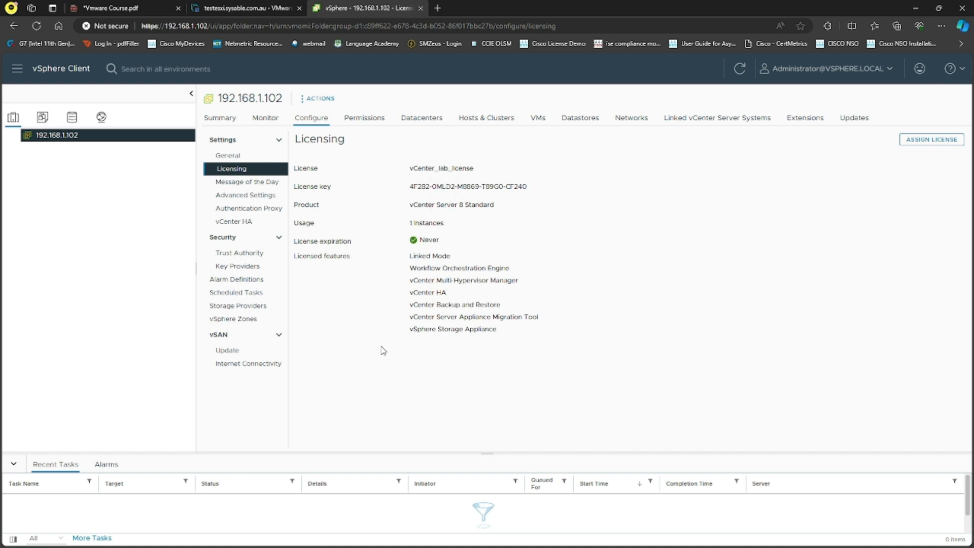
pyautogui.click(245, 185)
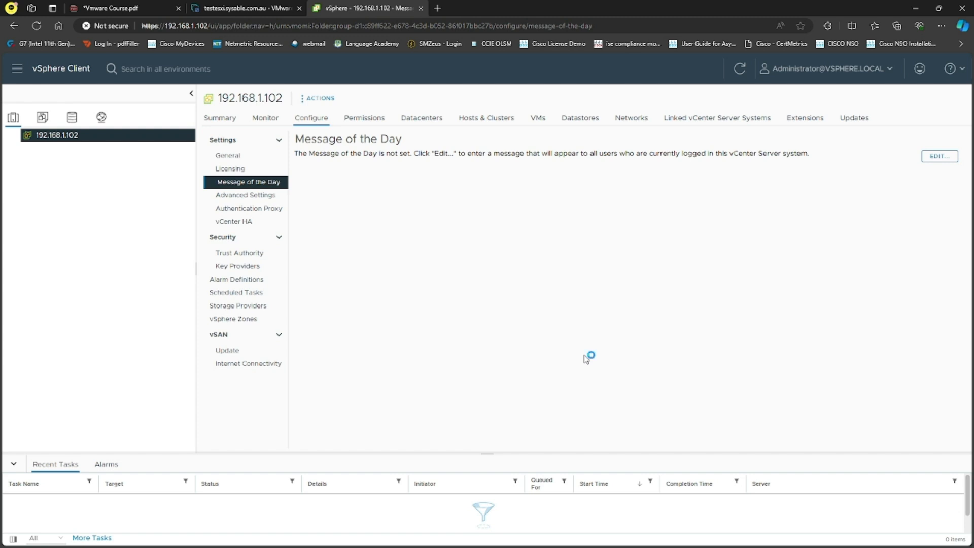
# Review the Advanced Settings, Authentication Proxy and vCenter HA configuration pages
pyautogui.click(245, 196)
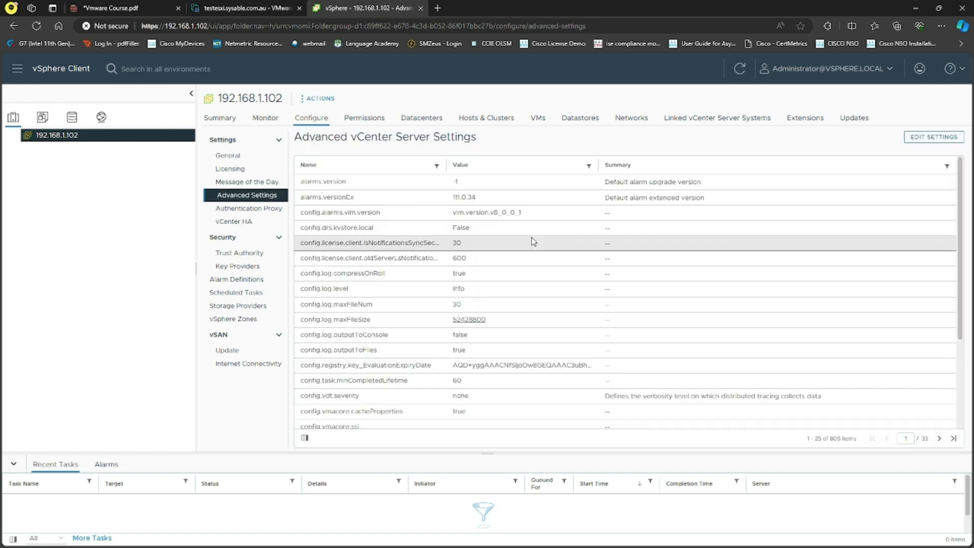
pyautogui.scroll(-3, 534, 253)
pyautogui.scroll(3, 535, 268)
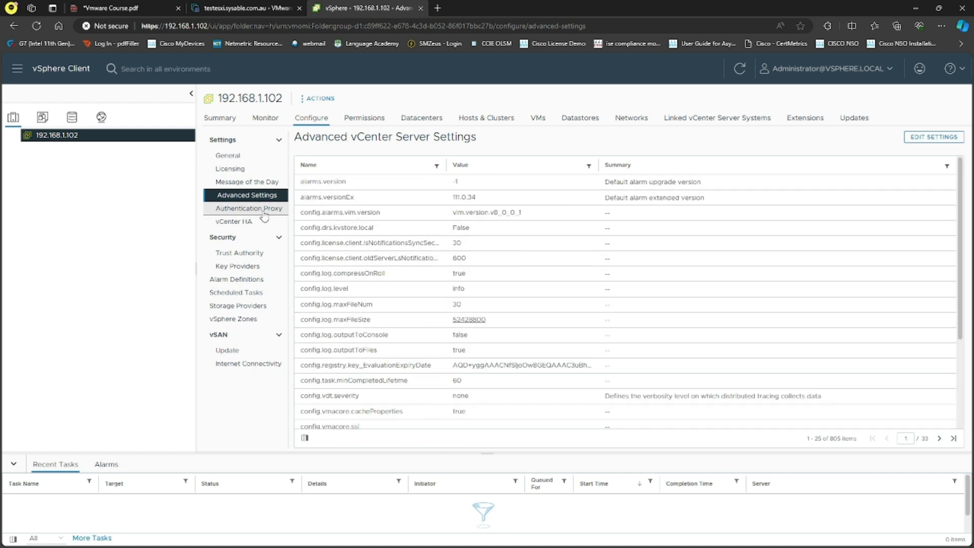
pyautogui.click(248, 209)
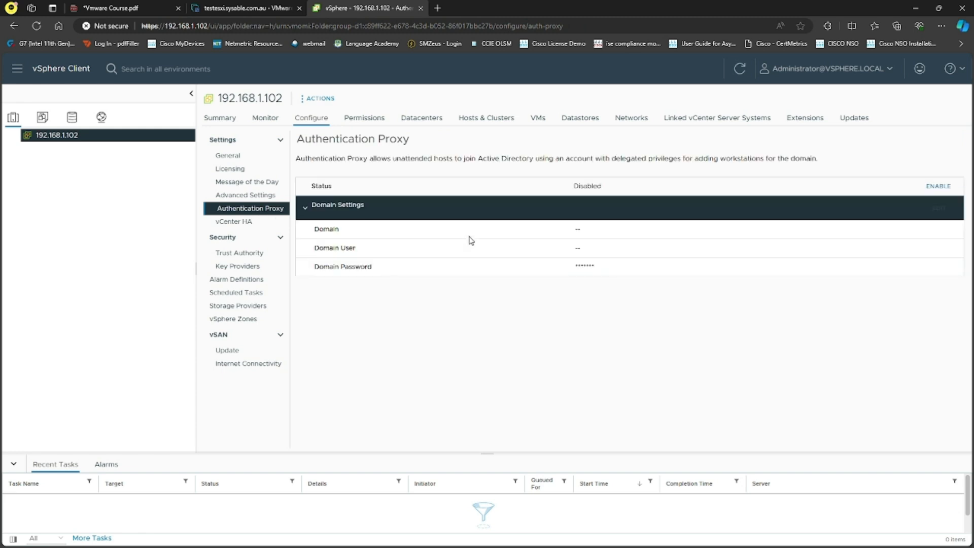
pyautogui.click(234, 222)
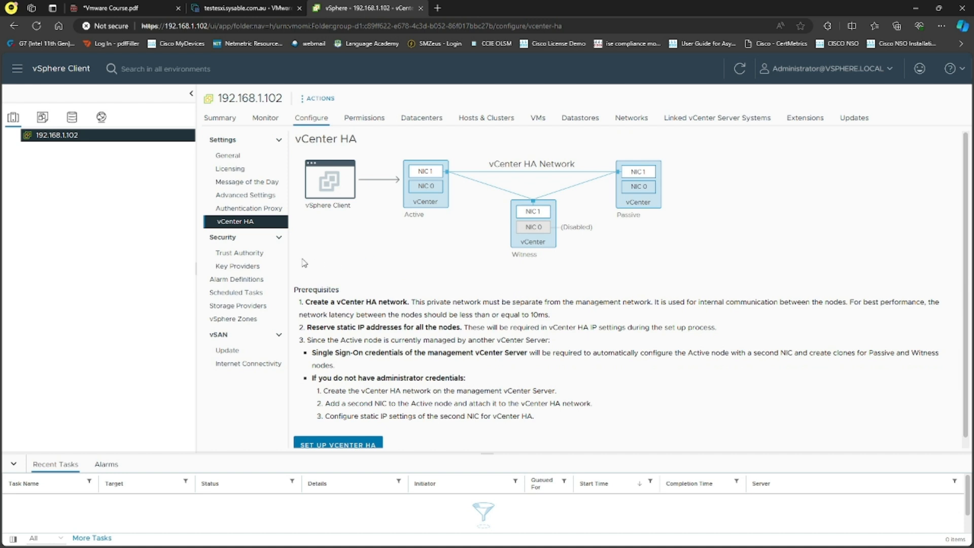
# Check Trust Authority, Key Providers, Alarm Definitions and Scheduled Tasks, ending on Storage Providers with VMware vSAN online
pyautogui.click(249, 256)
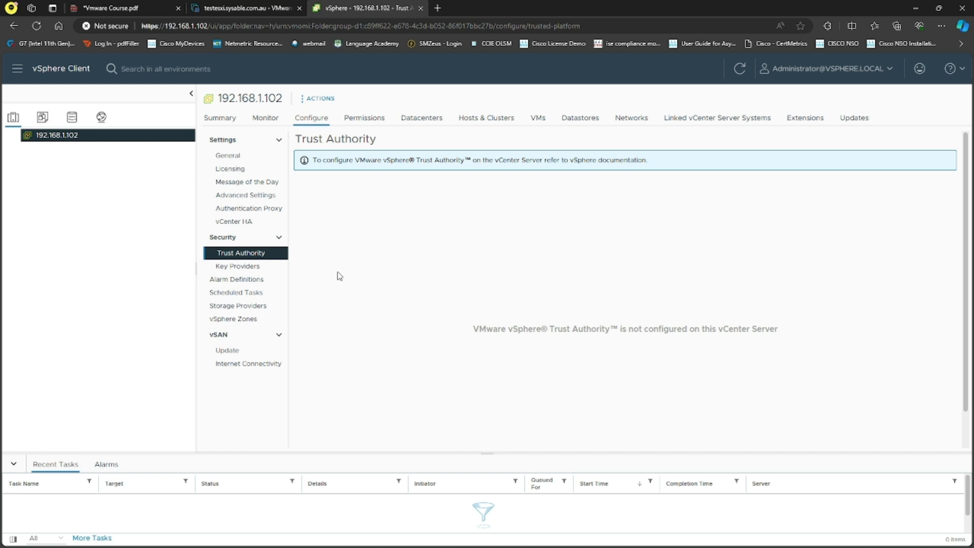
pyautogui.click(241, 266)
pyautogui.click(276, 280)
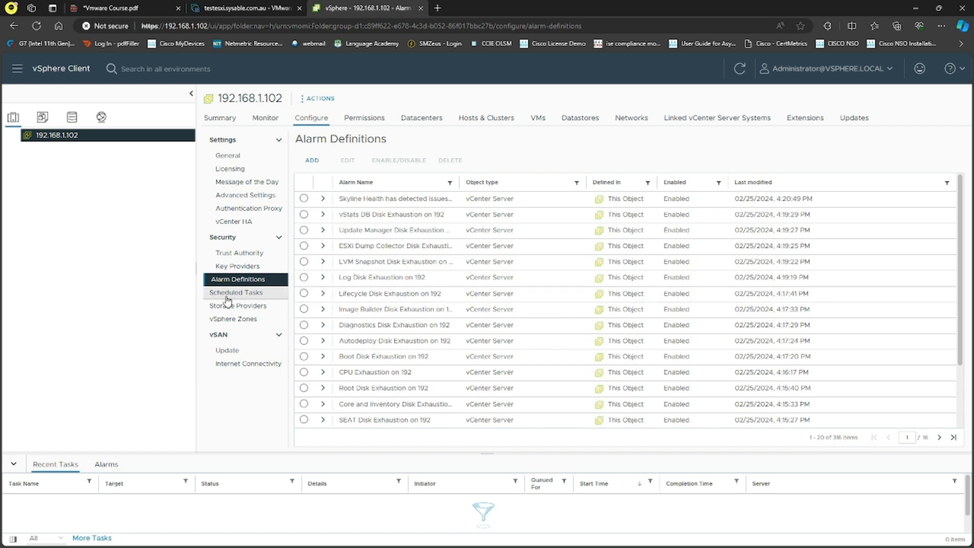
pyautogui.click(247, 294)
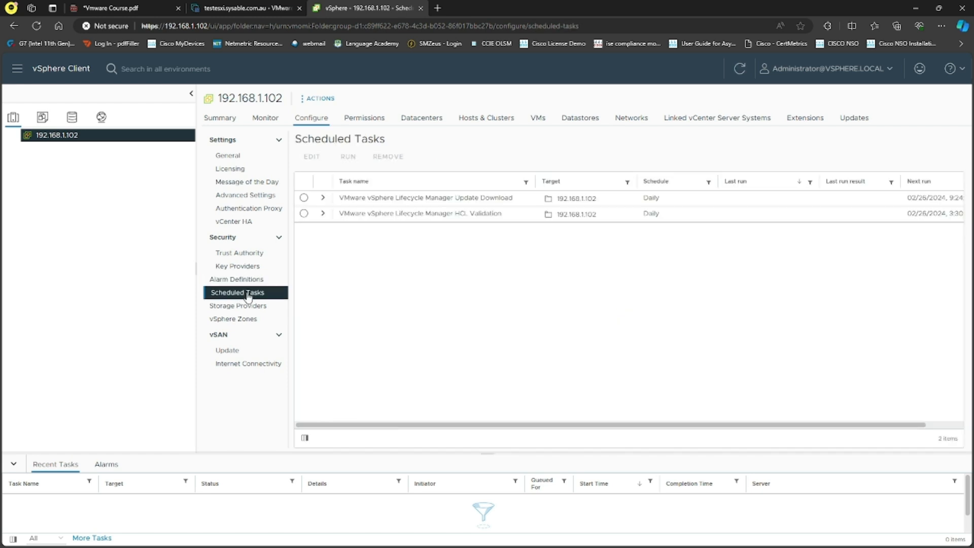
pyautogui.click(247, 306)
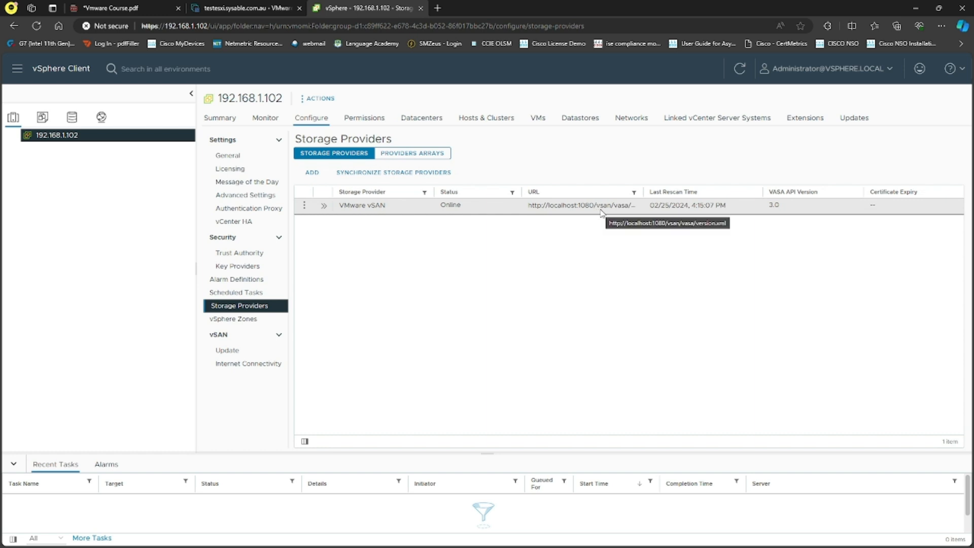
pyautogui.click(324, 205)
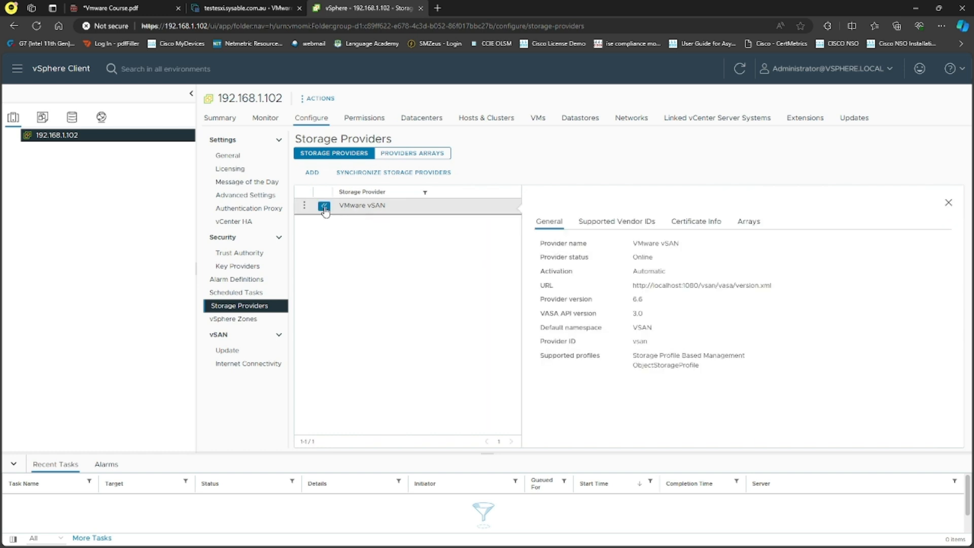
pyautogui.moveTo(683, 247); pyautogui.dragTo(634, 247)
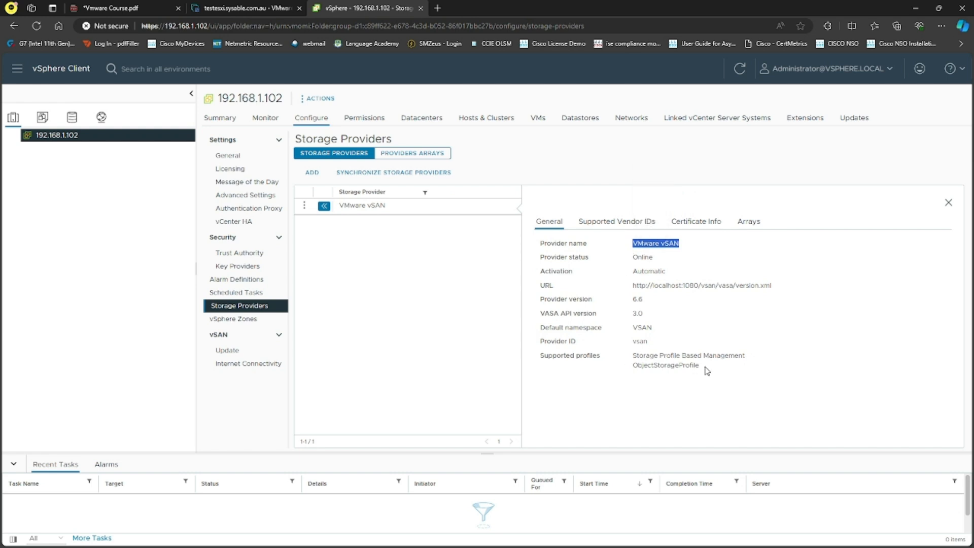
pyautogui.moveTo(717, 369); pyautogui.dragTo(537, 246)
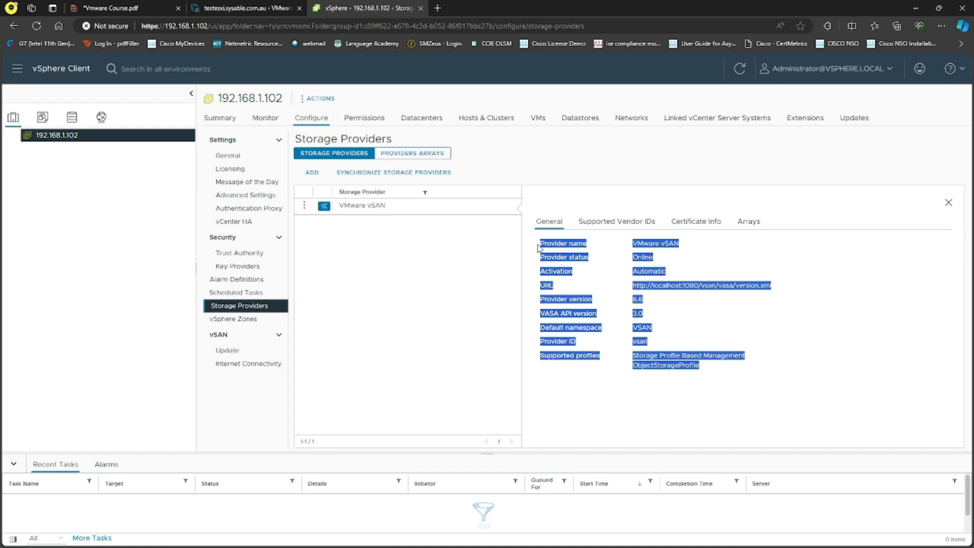
pyautogui.click(445, 314)
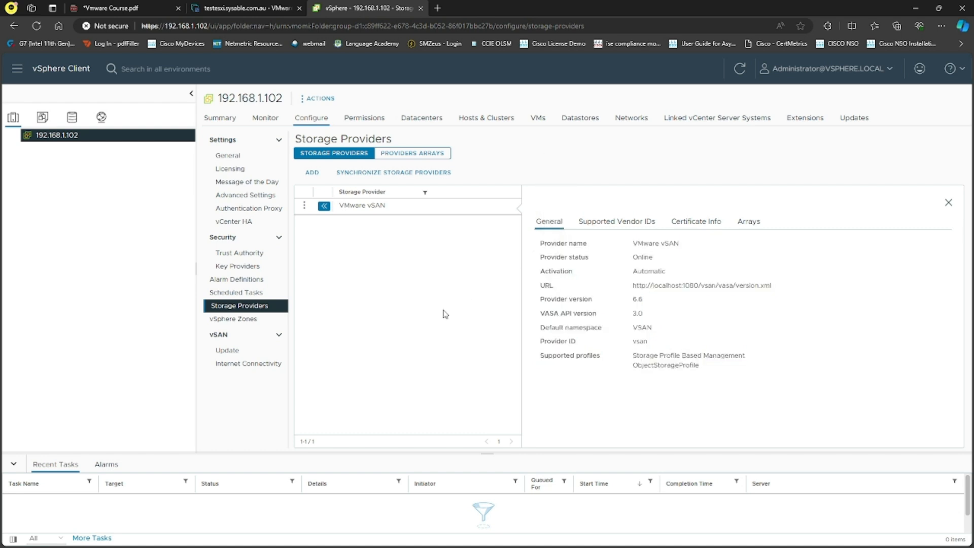
pyautogui.click(948, 203)
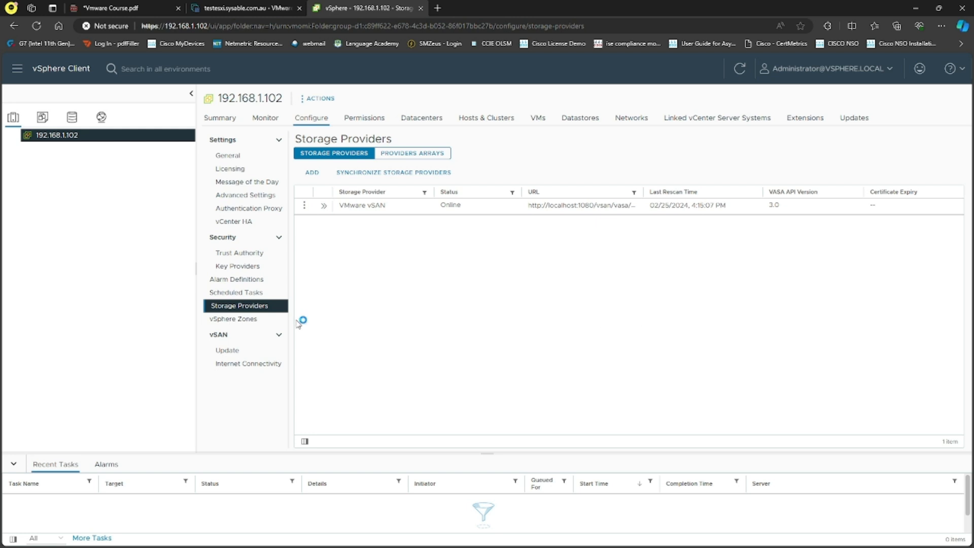
# Look over vSphere Zones and vSAN Update, then list the 21 role assignments on 192.168.1.102's Permissions tab
pyautogui.click(262, 323)
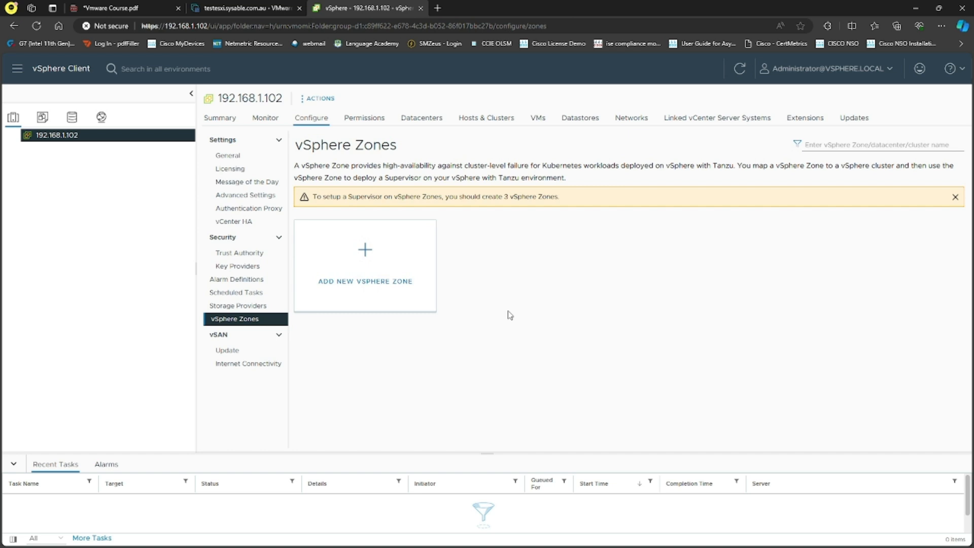
pyautogui.moveTo(378, 166); pyautogui.dragTo(582, 166)
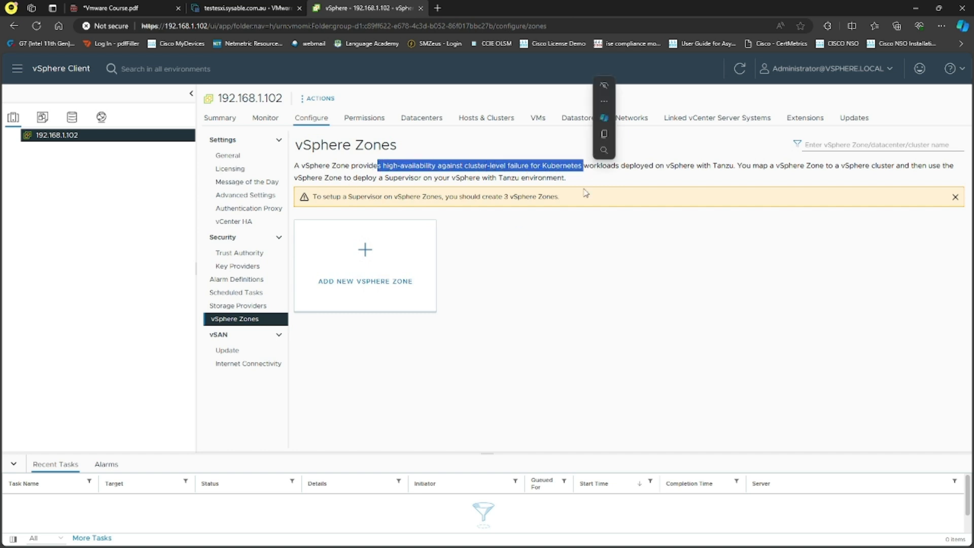
pyautogui.click(626, 306)
pyautogui.click(247, 356)
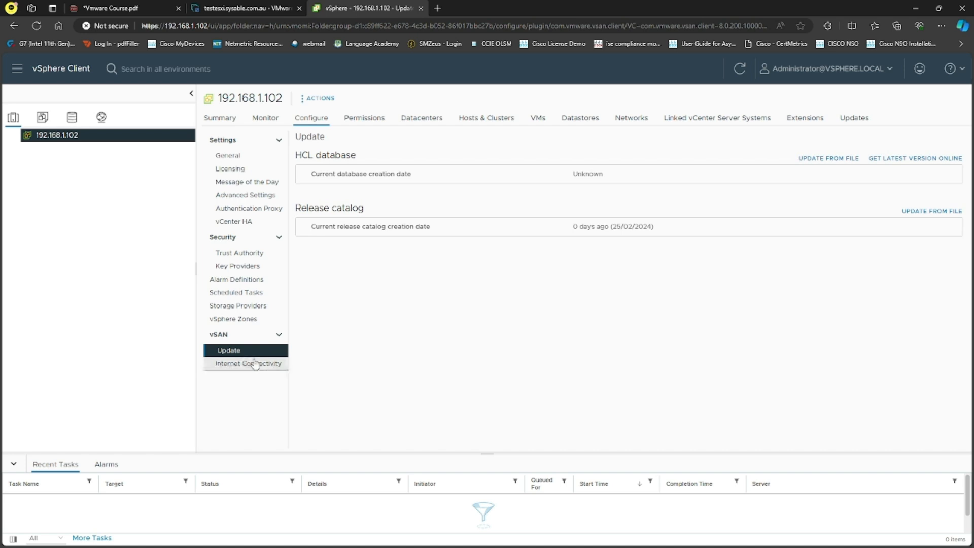
pyautogui.click(376, 120)
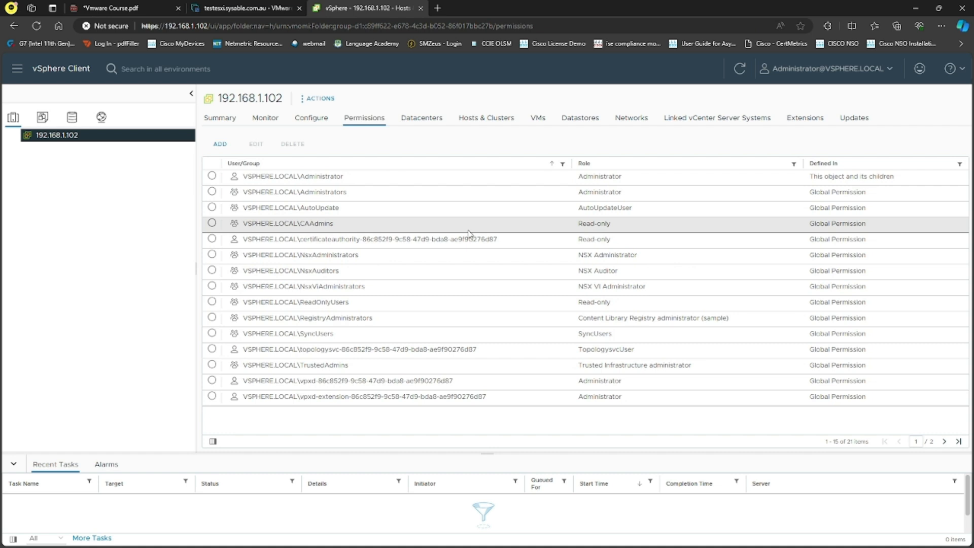
# Check the Datacenters, Hosts & Clusters, VMs, Datastores and Networks tabs of 192.168.1.102, all empty
pyautogui.click(431, 127)
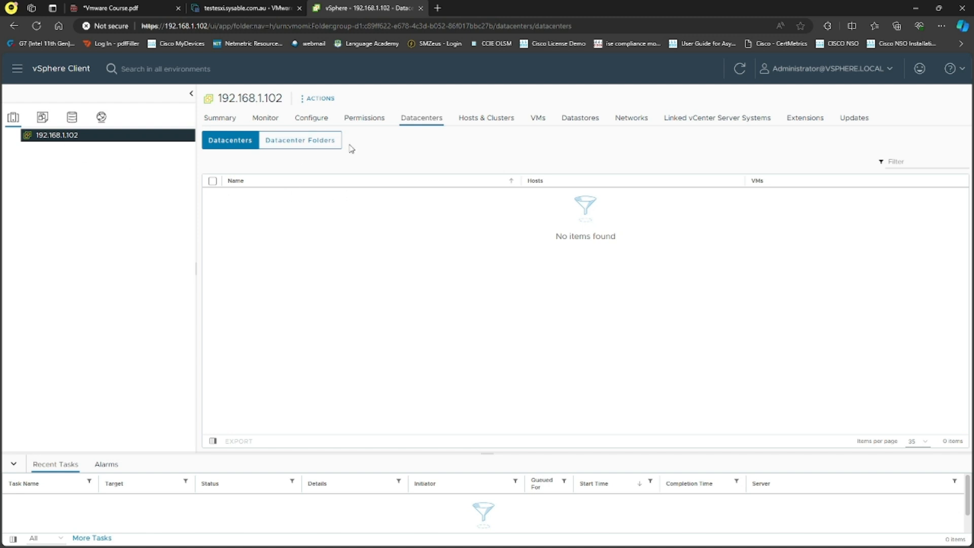
pyautogui.click(486, 124)
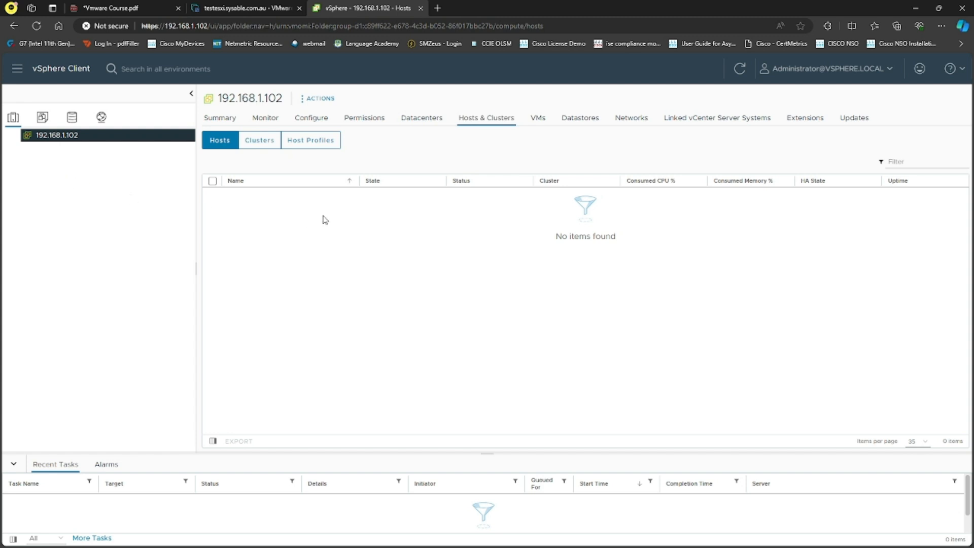
pyautogui.click(538, 123)
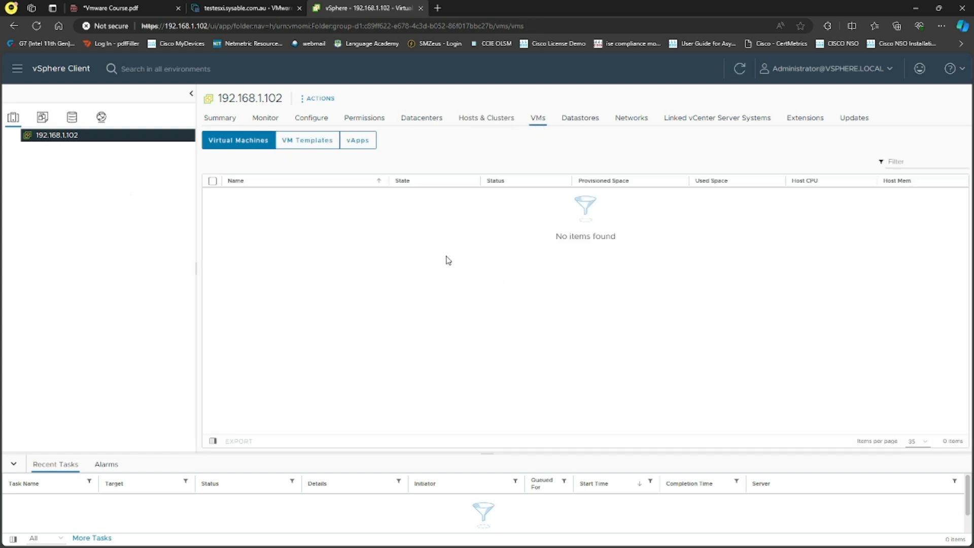
pyautogui.click(581, 120)
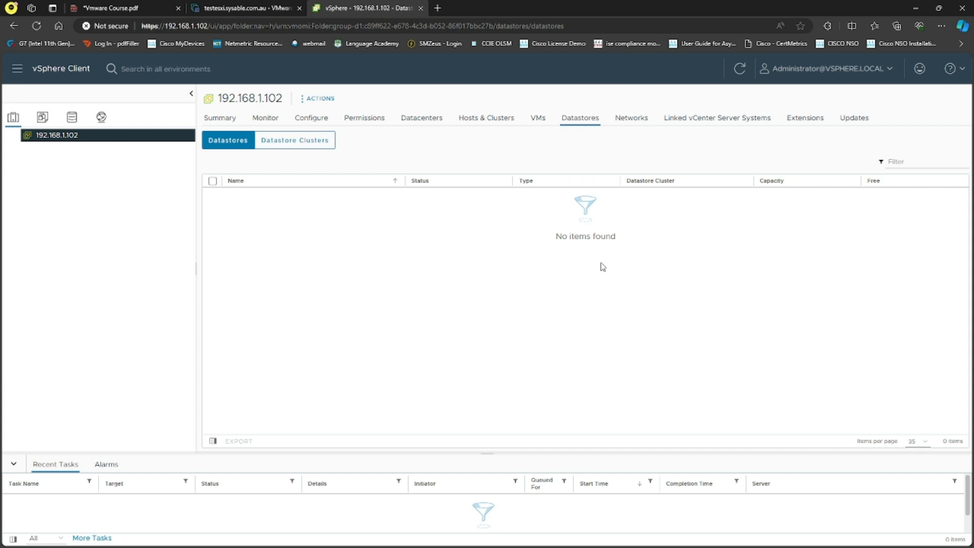
pyautogui.click(633, 120)
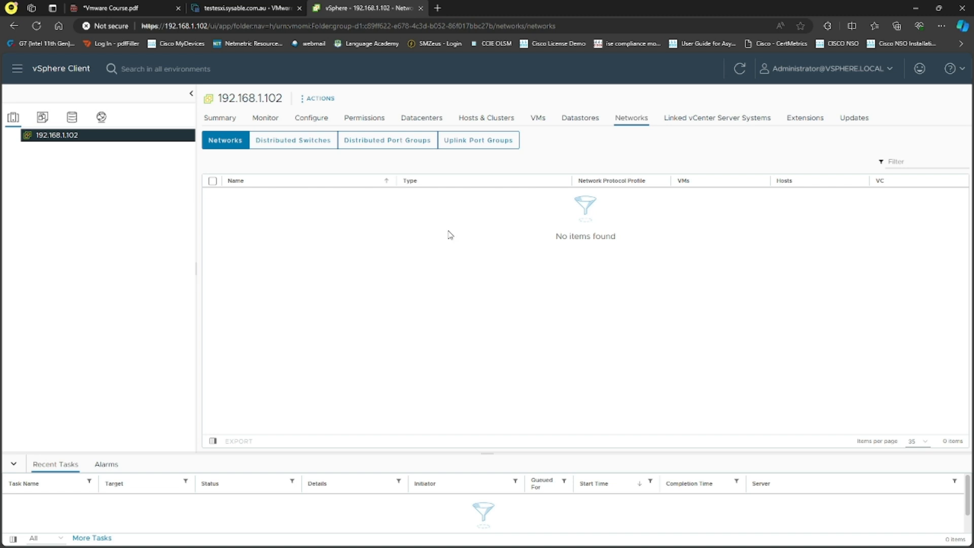
# Review the vCenter's linked systems and extensions, then bring up its update workflow at version 8.0.0.10100
pyautogui.click(725, 121)
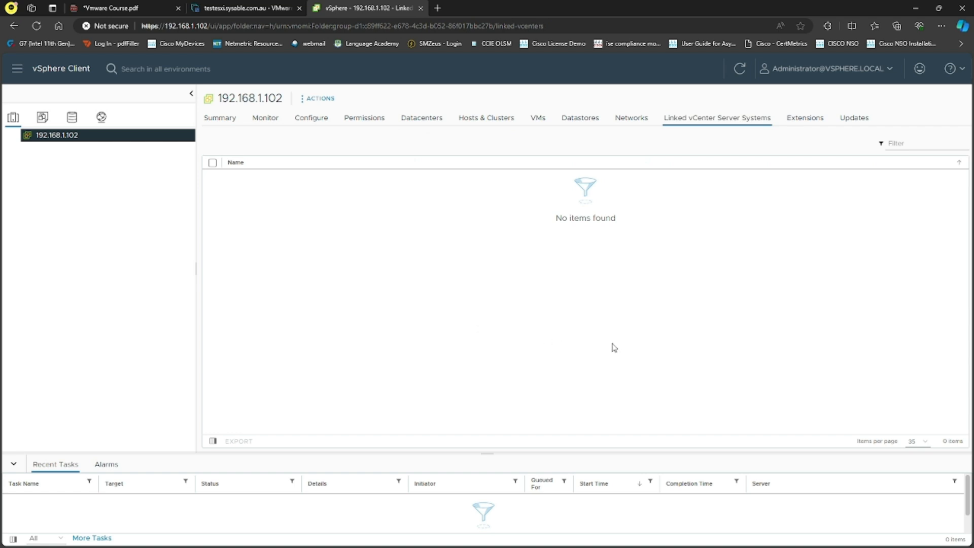
pyautogui.click(805, 118)
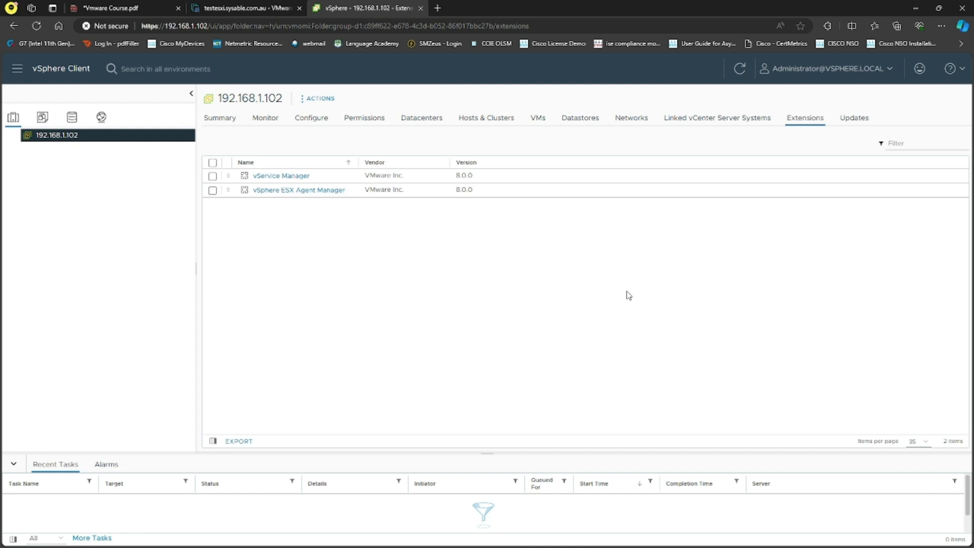
pyautogui.click(854, 119)
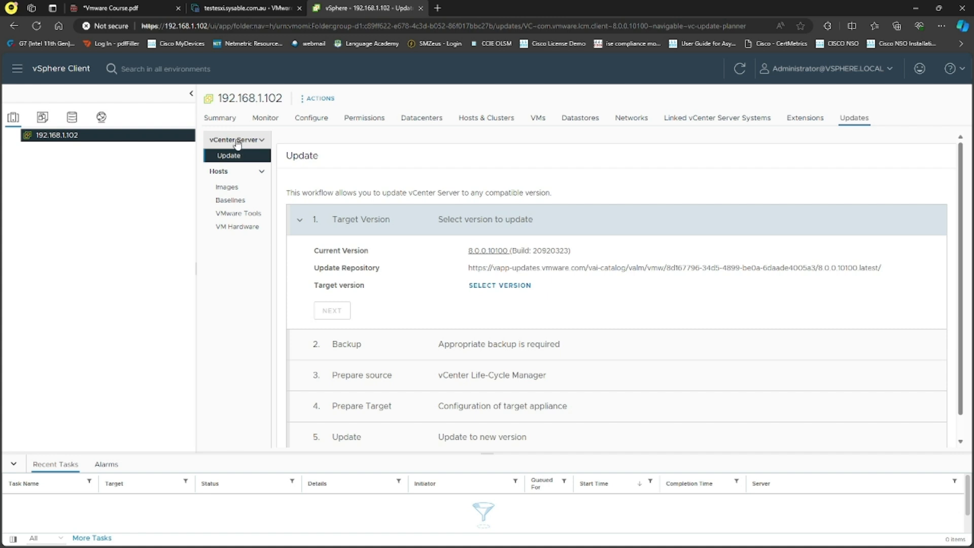
# Browse the host Images, Baselines and VM Hardware update pages, then go back to the vCenter Summary
pyautogui.scroll(-1, 552, 265)
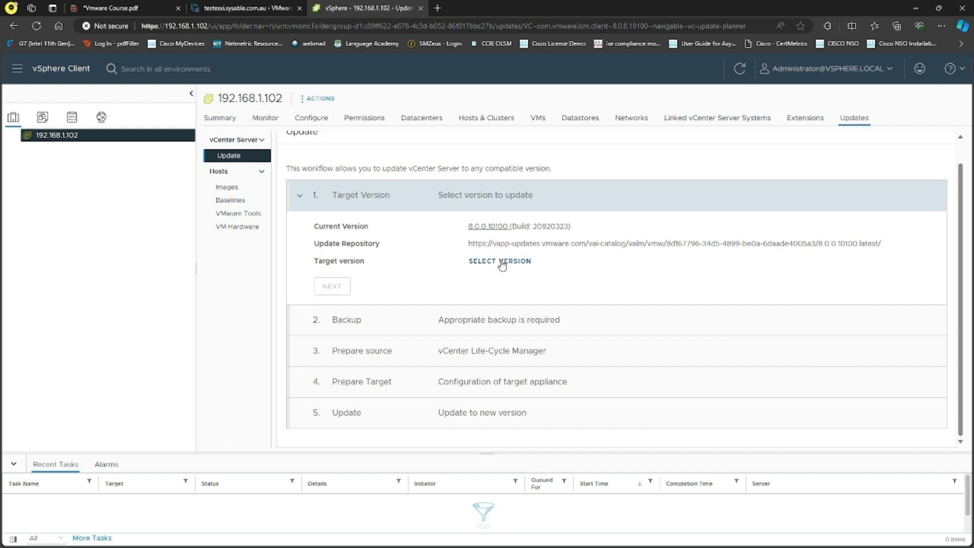
pyautogui.click(240, 189)
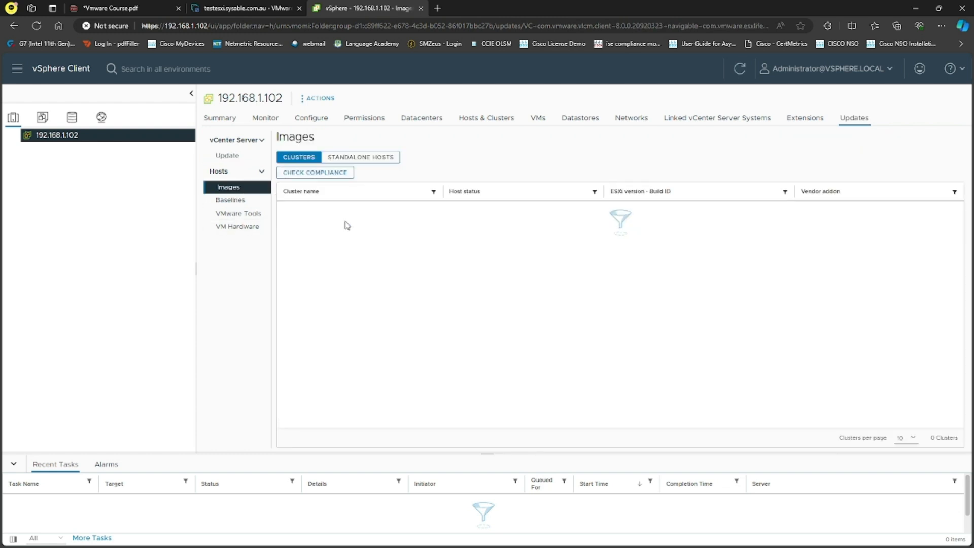
pyautogui.click(247, 212)
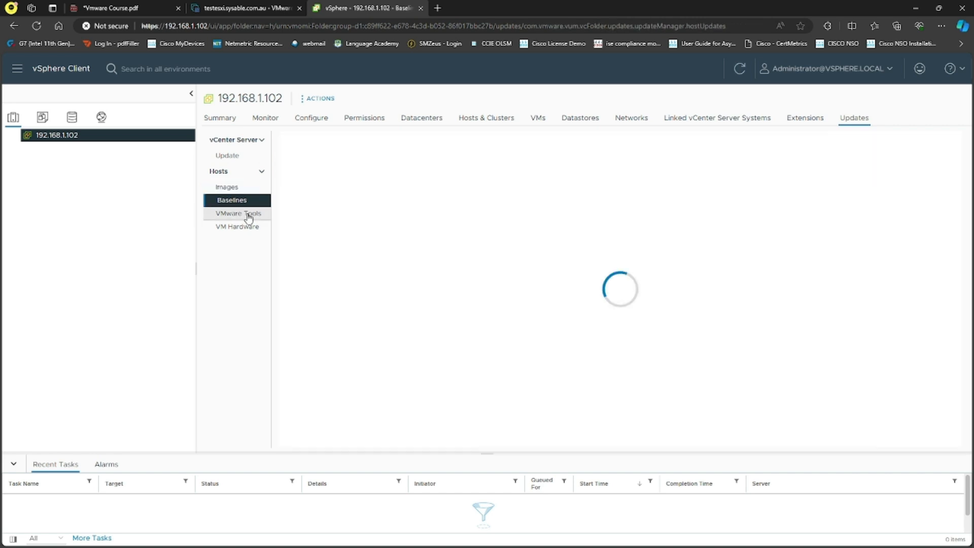
pyautogui.click(250, 228)
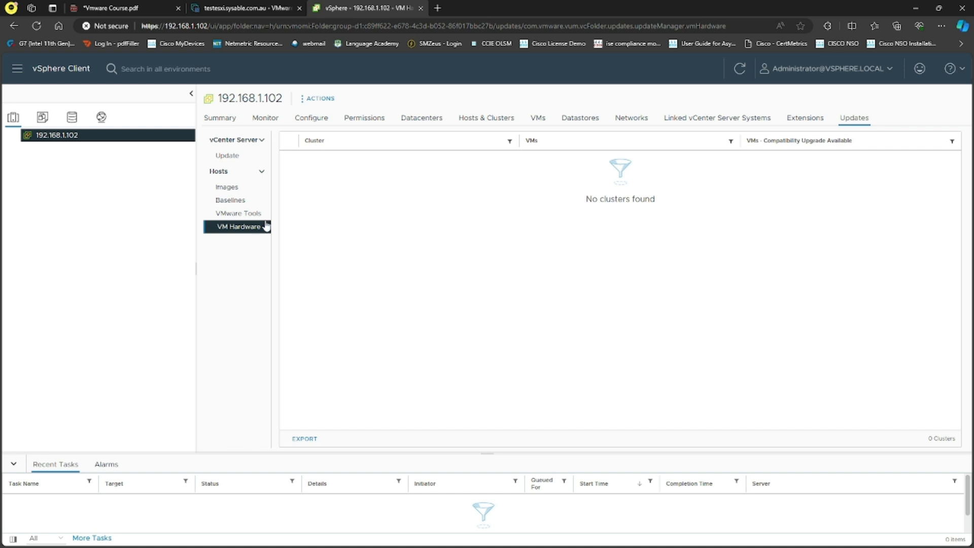
pyautogui.click(228, 186)
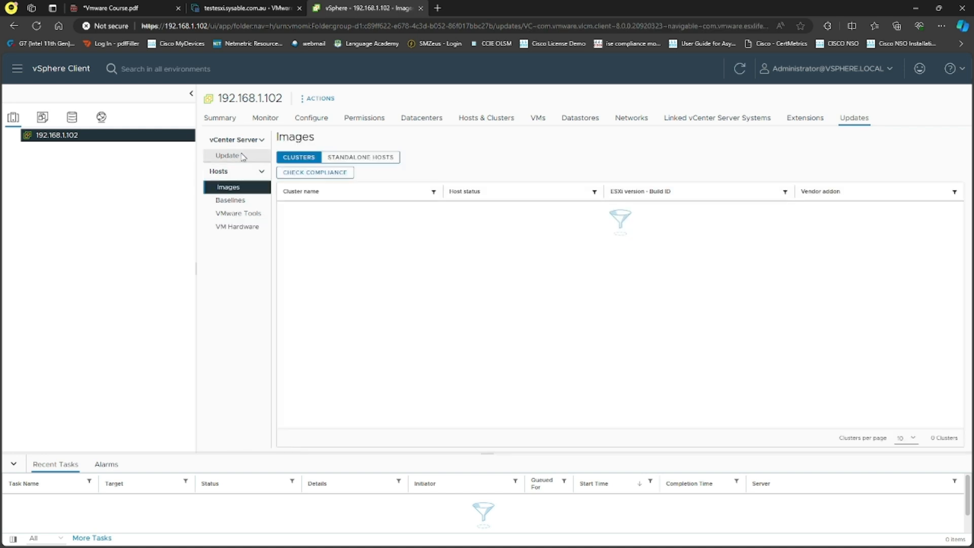
pyautogui.click(227, 155)
pyautogui.click(231, 126)
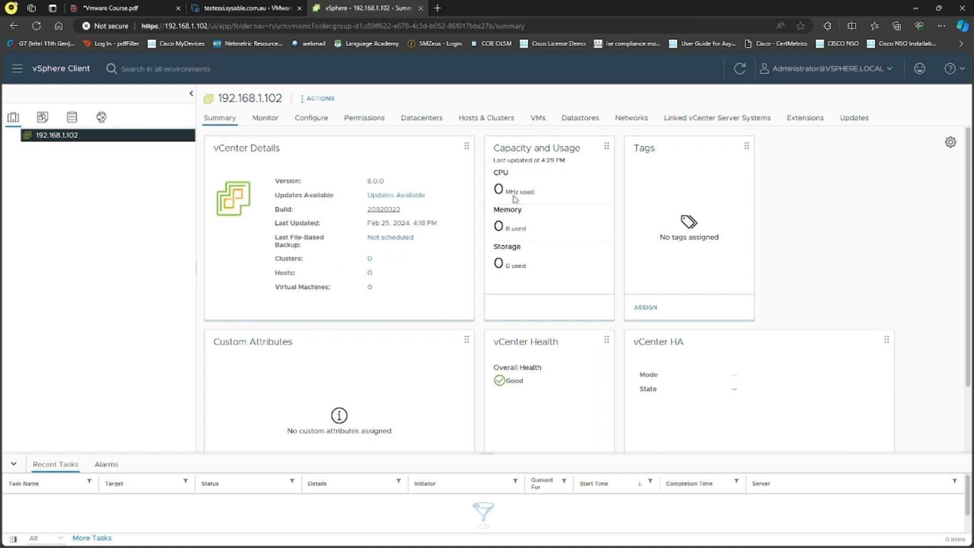
# In My Preferences, set Default Console to Web Console and save the preferences
pyautogui.click(961, 72)
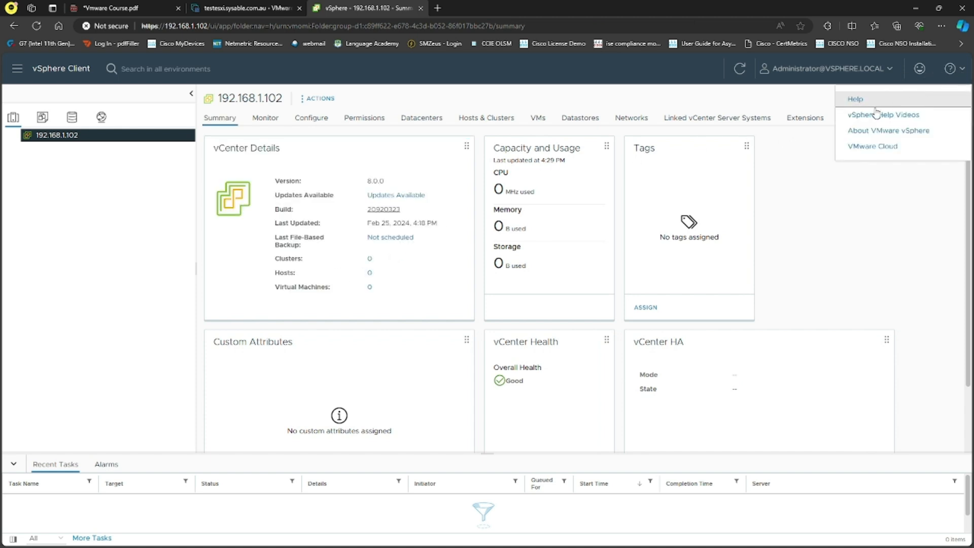
pyautogui.click(899, 297)
pyautogui.click(827, 68)
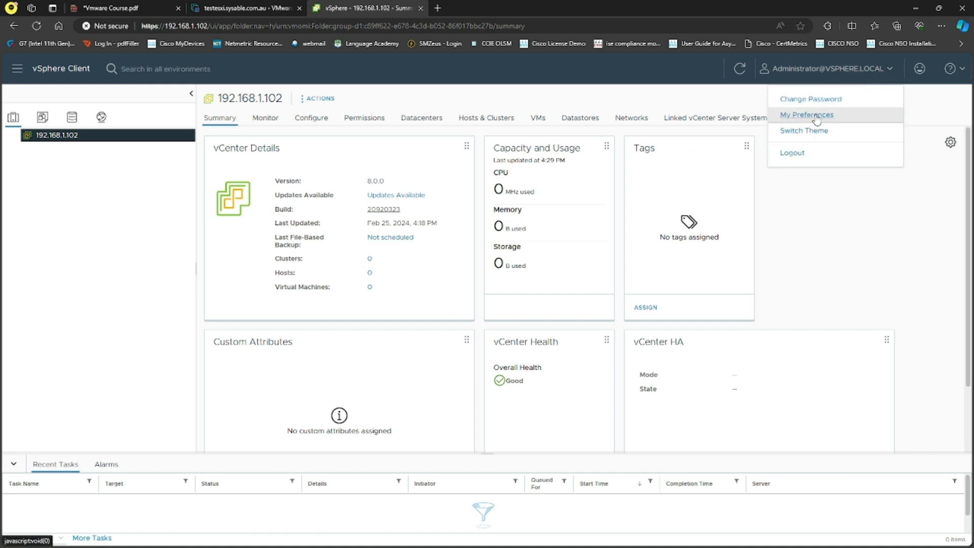
pyautogui.click(814, 116)
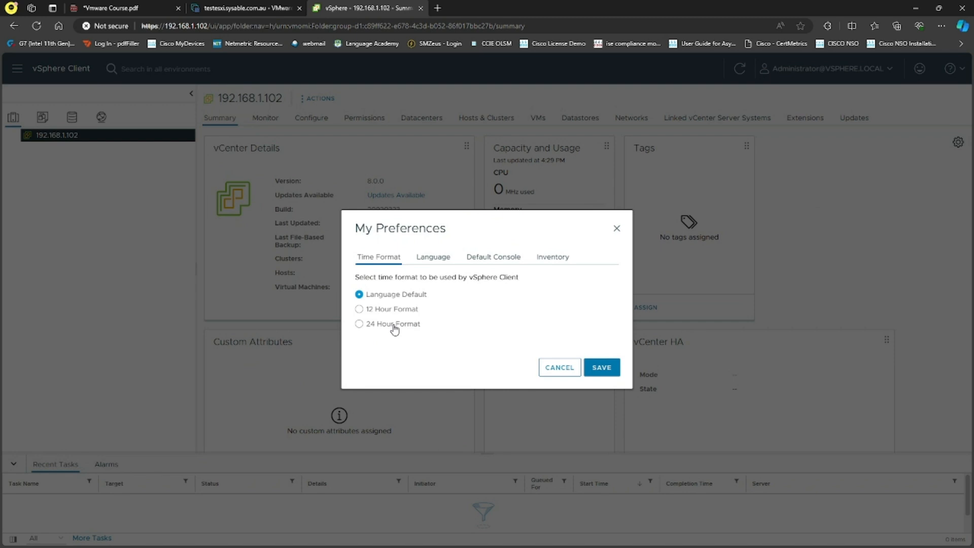
pyautogui.click(437, 262)
pyautogui.click(494, 259)
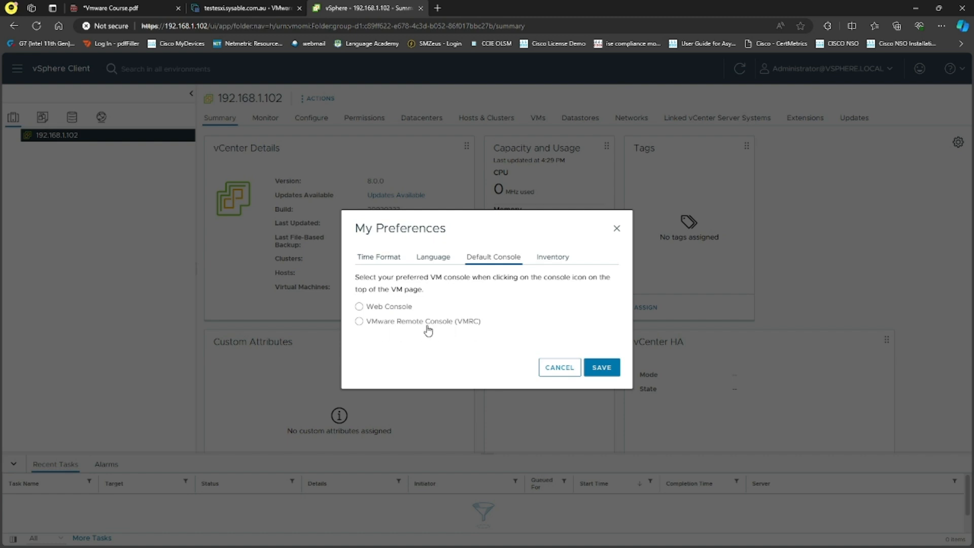
pyautogui.click(378, 309)
pyautogui.click(552, 257)
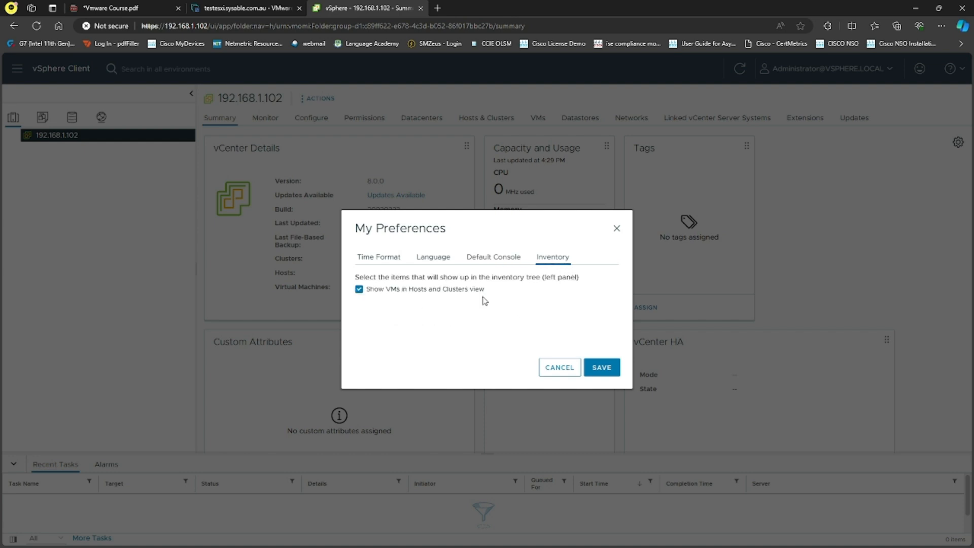
pyautogui.click(601, 367)
pyautogui.click(819, 70)
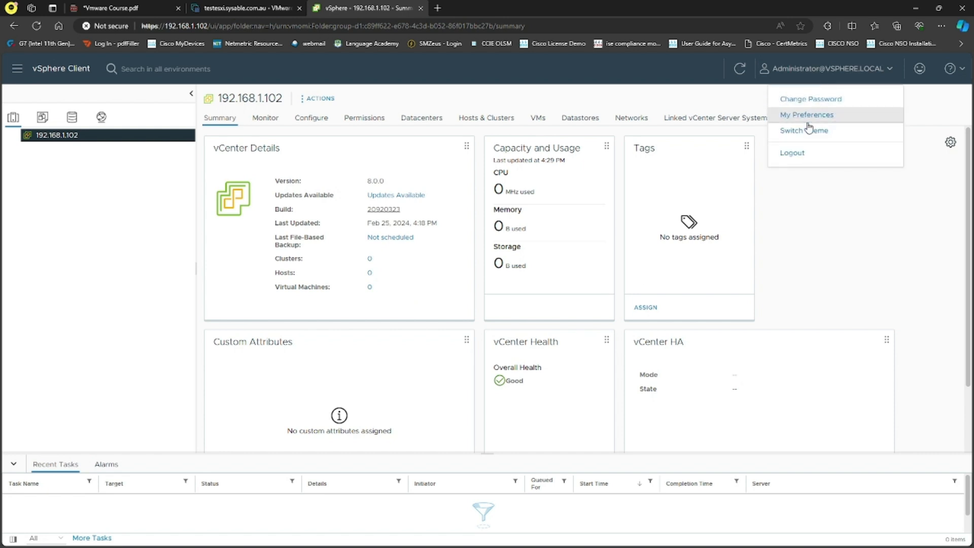
# Toggle the interface theme between light and dark, finishing on the dark theme
pyautogui.click(805, 134)
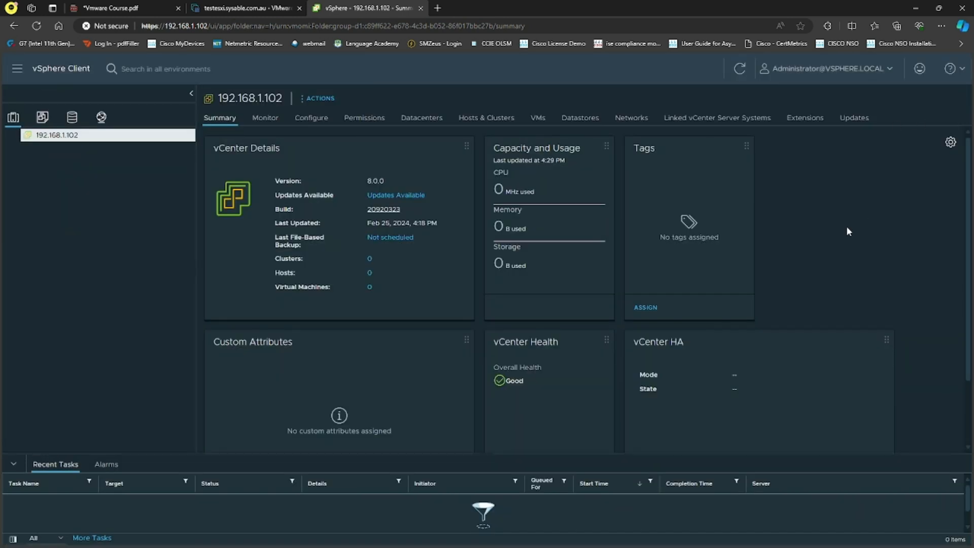
pyautogui.click(875, 71)
pyautogui.click(807, 131)
pyautogui.click(869, 80)
pyautogui.click(806, 131)
# Open and dismiss the vCenter's ACTIONS menu on the Summary page
pyautogui.click(327, 100)
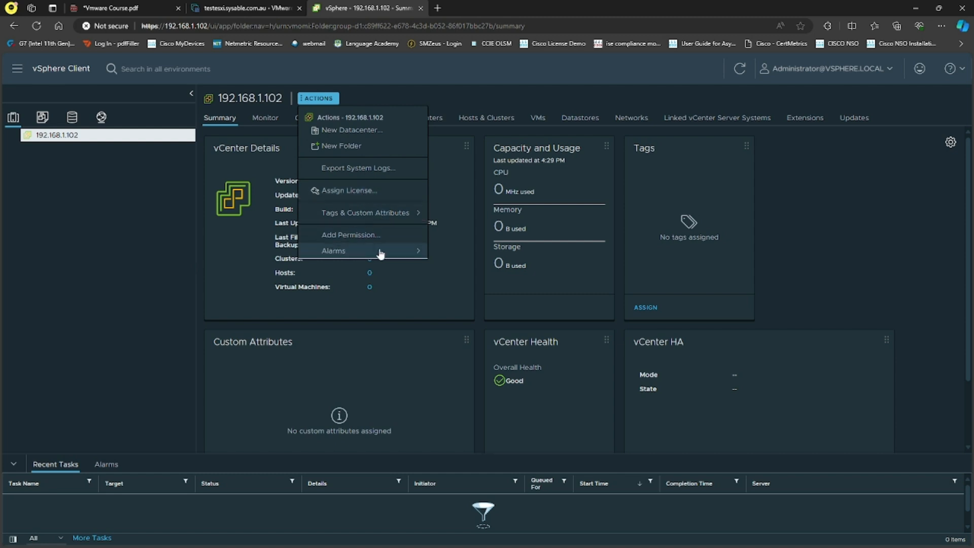
pyautogui.click(122, 266)
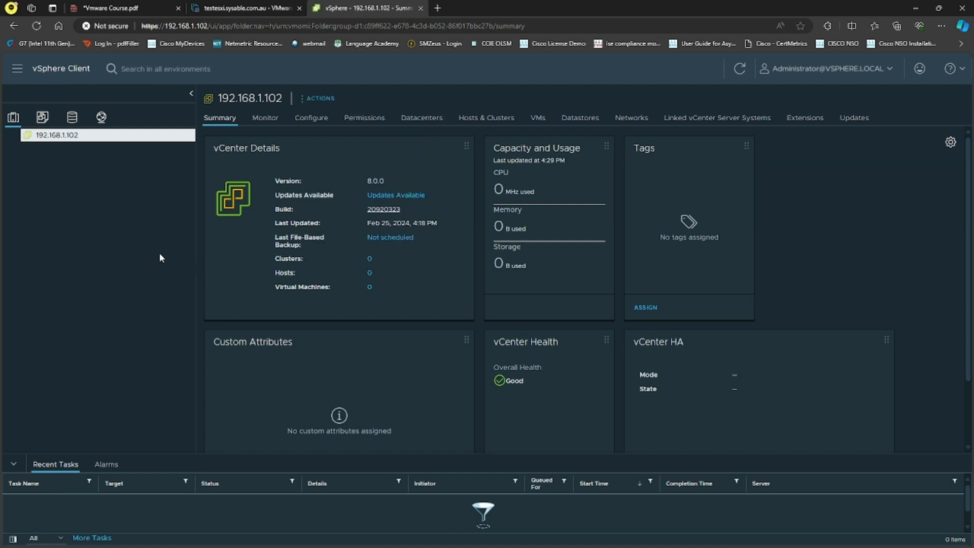
pyautogui.click(21, 73)
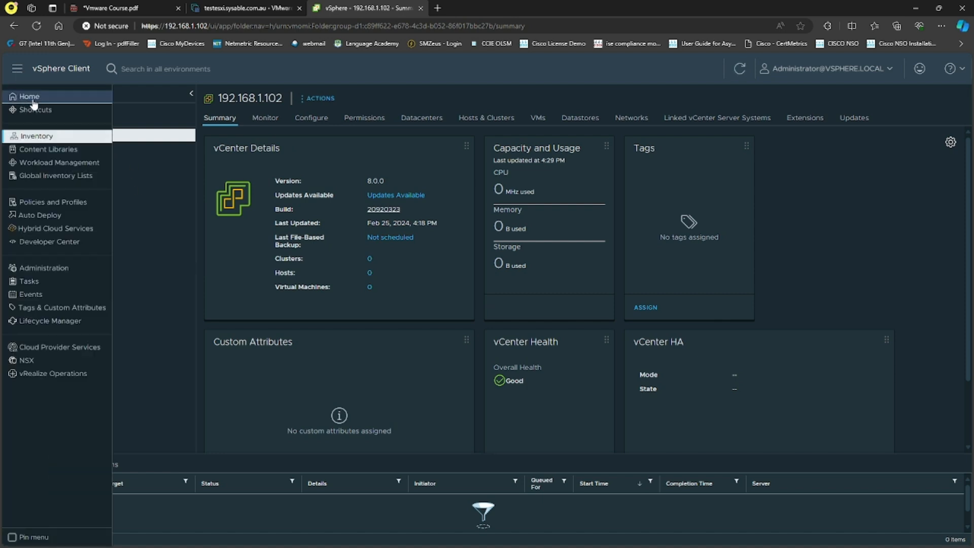
# Visit the vSphere Home and Shortcuts pages, then return to the vCenter inventory
pyautogui.click(32, 97)
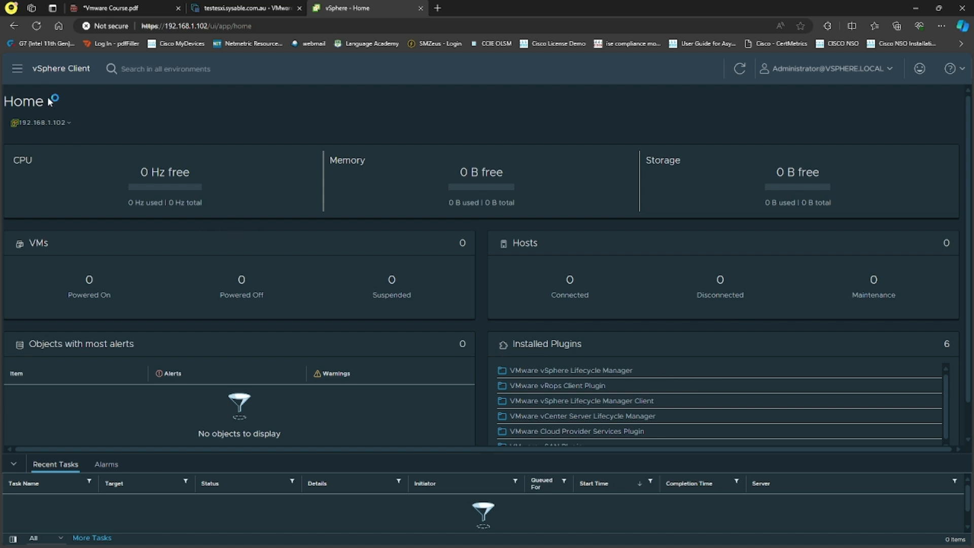
pyautogui.click(18, 69)
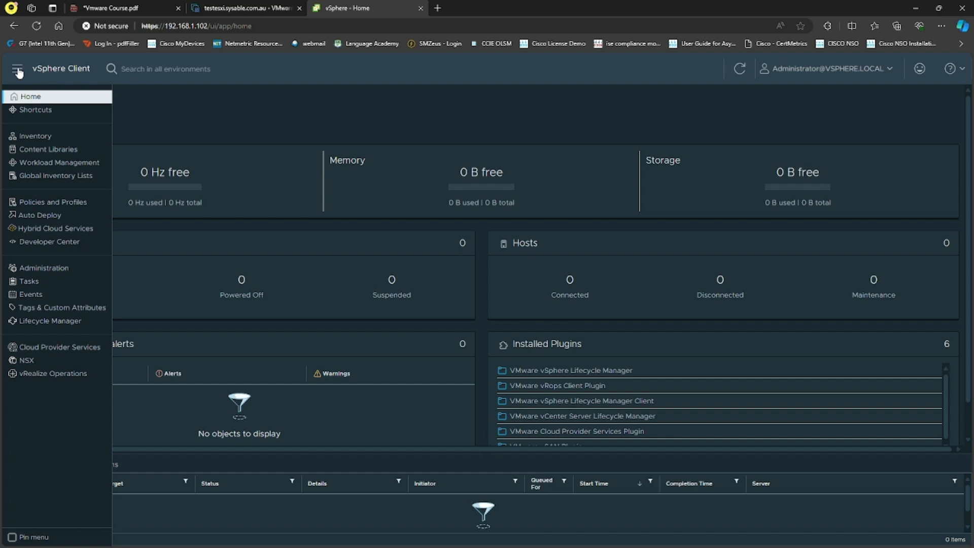
pyautogui.click(42, 111)
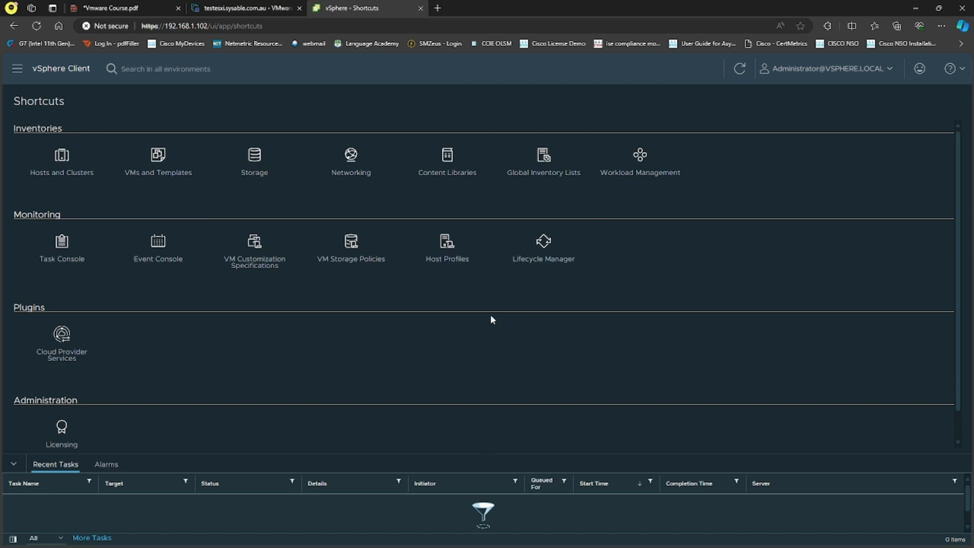
pyautogui.click(16, 70)
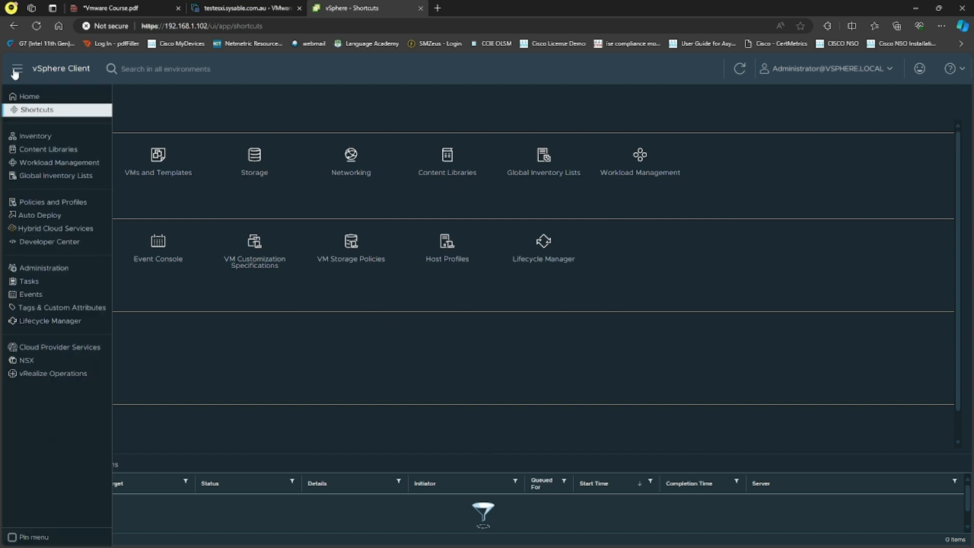
pyautogui.click(37, 137)
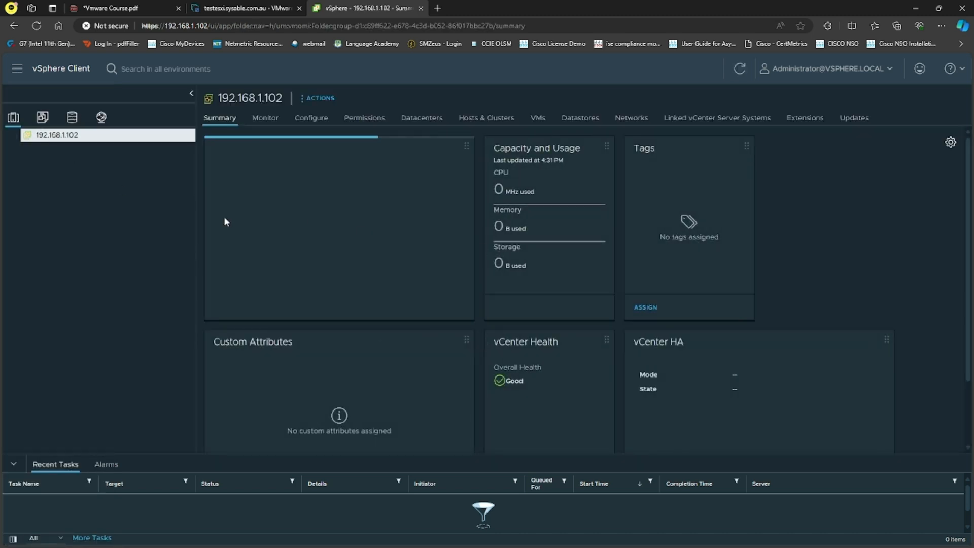
# Open the empty Content Libraries list, then switch to the blank Microsoft Whiteboard
pyautogui.click(16, 70)
pyautogui.click(41, 150)
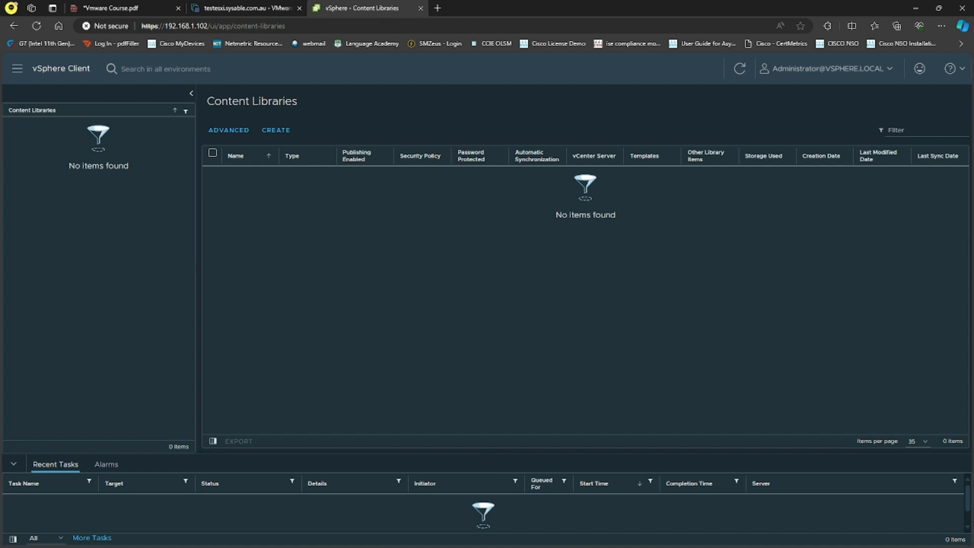
pyautogui.hotkey('alt', 'Tab')
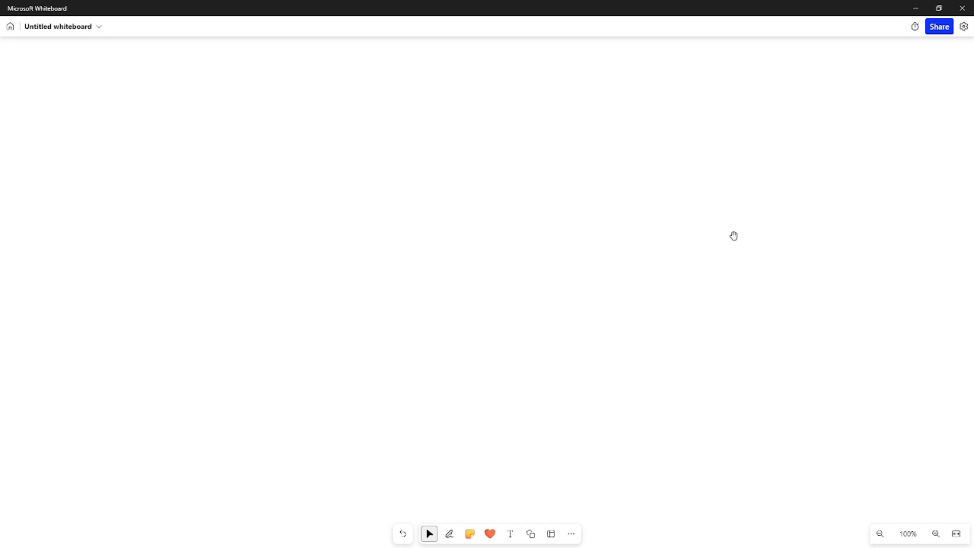
# Handwrite an underlined 'Content library' heading, a double-underlined 'win 10' and 'iso'
pyautogui.click(449, 533)
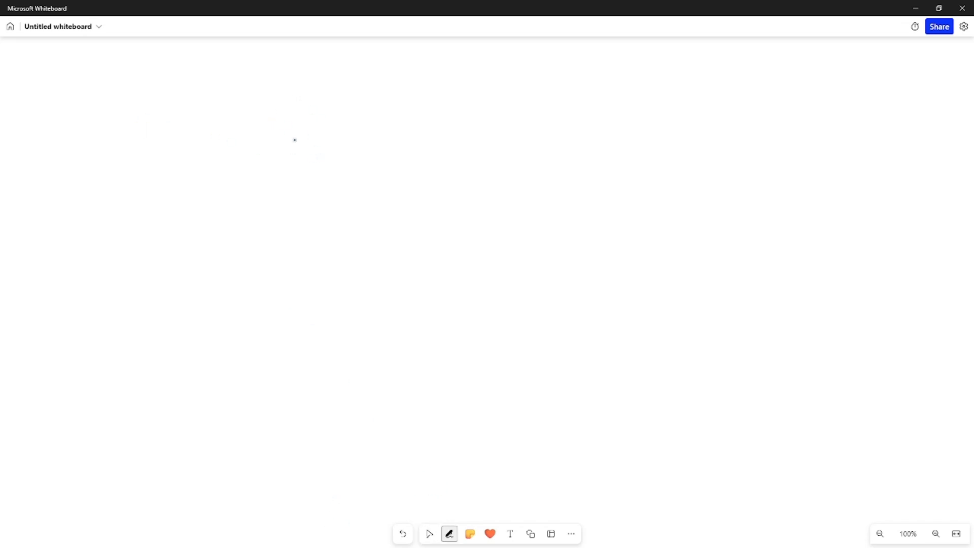
pyautogui.moveTo(314, 78)
pyautogui.mouseDown()
pyautogui.moveTo(312, 96)
pyautogui.moveTo(342, 84)
pyautogui.moveTo(392, 95)
pyautogui.mouseUp()
pyautogui.moveTo(405, 88); pyautogui.dragTo(438, 98)
pyautogui.moveTo(281, 124); pyautogui.dragTo(445, 105)
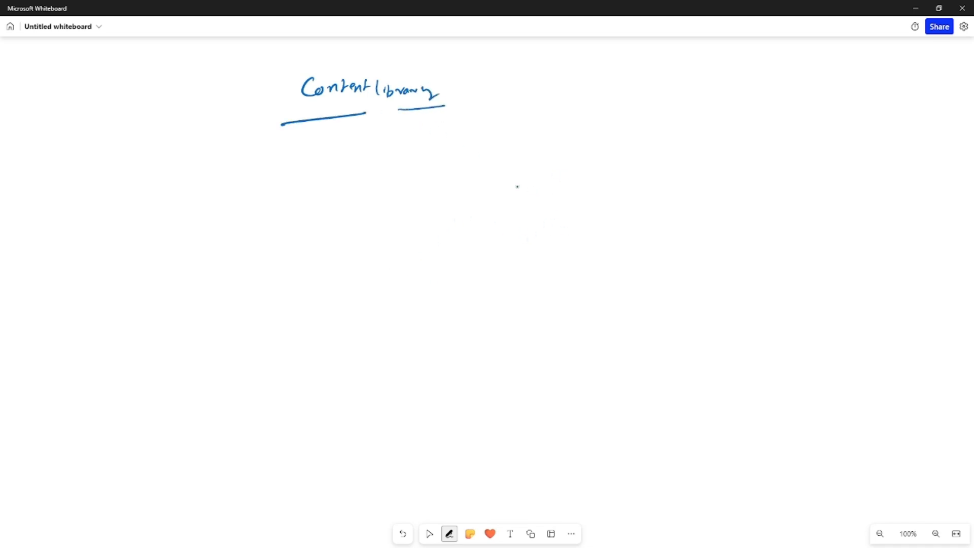
pyautogui.moveTo(476, 146); pyautogui.dragTo(493, 150)
pyautogui.moveTo(492, 152); pyautogui.dragTo(519, 155)
pyautogui.moveTo(526, 146); pyautogui.dragTo(526, 147)
pyautogui.moveTo(479, 167)
pyautogui.mouseDown()
pyautogui.moveTo(536, 163)
pyautogui.moveTo(533, 187)
pyautogui.moveTo(583, 186)
pyautogui.mouseUp()
pyautogui.moveTo(593, 179); pyautogui.dragTo(644, 175)
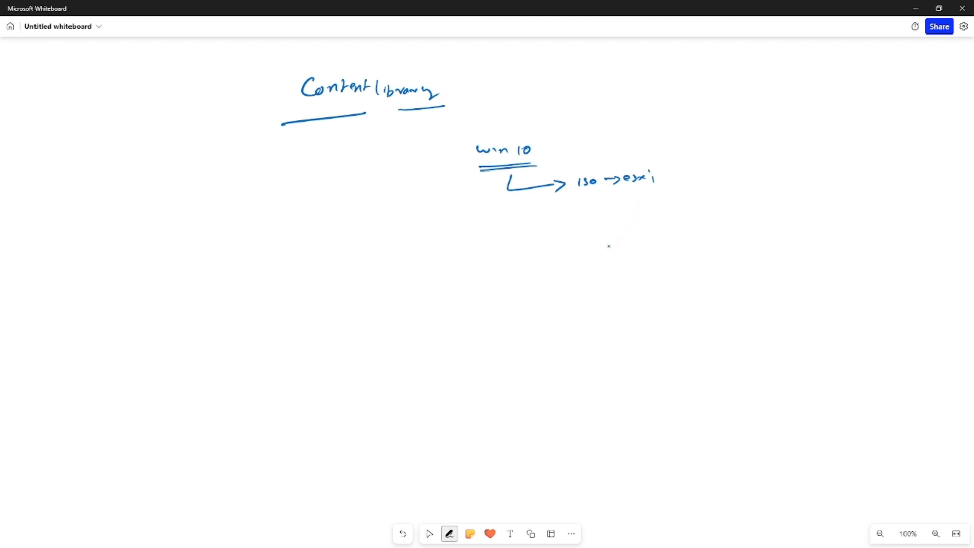
# Sketch three flag shapes with curved arrows from 'SWS', then draw a vcenter box
pyautogui.moveTo(581, 238)
pyautogui.mouseDown()
pyautogui.moveTo(583, 257)
pyautogui.moveTo(618, 247)
pyautogui.moveTo(590, 258)
pyautogui.mouseUp()
pyautogui.moveTo(589, 274)
pyautogui.mouseDown()
pyautogui.moveTo(589, 293)
pyautogui.moveTo(604, 290)
pyautogui.moveTo(603, 330)
pyautogui.mouseUp()
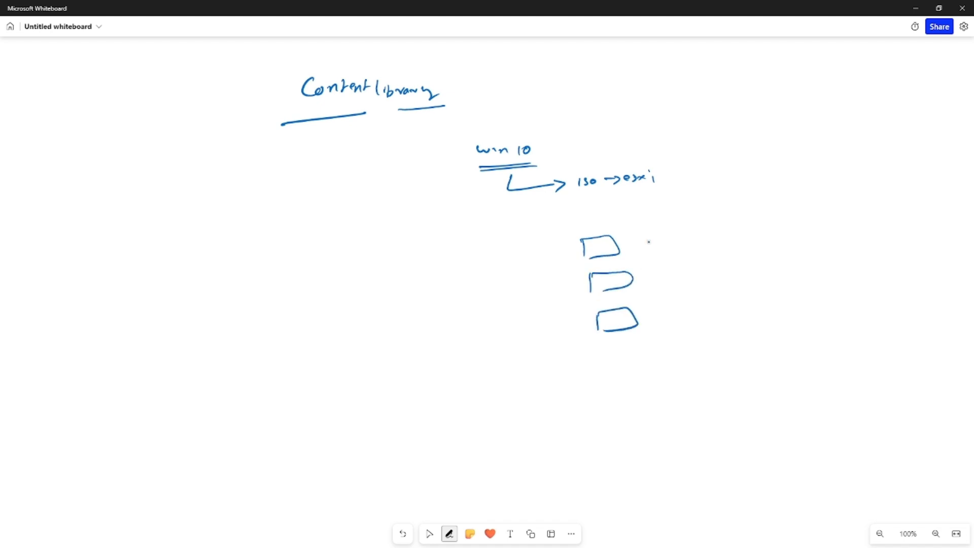
pyautogui.moveTo(592, 190); pyautogui.dragTo(588, 200)
pyautogui.moveTo(589, 193)
pyautogui.mouseDown()
pyautogui.moveTo(604, 200)
pyautogui.moveTo(553, 230)
pyautogui.moveTo(571, 249)
pyautogui.mouseUp()
pyautogui.moveTo(567, 244)
pyautogui.mouseDown()
pyautogui.moveTo(579, 285)
pyautogui.moveTo(550, 322)
pyautogui.moveTo(573, 330)
pyautogui.mouseUp()
pyautogui.moveTo(575, 325); pyautogui.dragTo(572, 336)
pyautogui.click(429, 533)
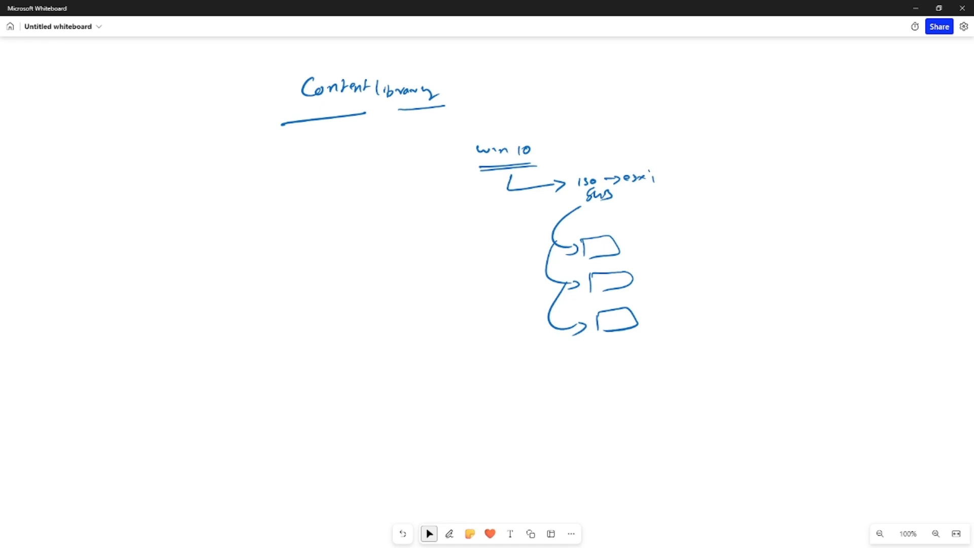
pyautogui.click(449, 534)
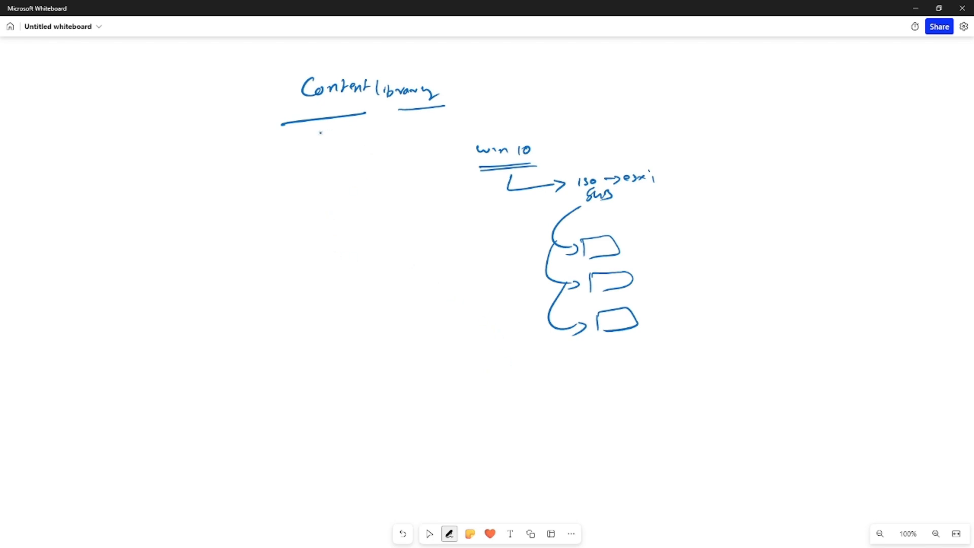
pyautogui.moveTo(249, 145)
pyautogui.mouseDown()
pyautogui.moveTo(249, 177)
pyautogui.moveTo(316, 138)
pyautogui.moveTo(349, 167)
pyautogui.moveTo(274, 182)
pyautogui.moveTo(245, 174)
pyautogui.moveTo(319, 164)
pyautogui.mouseUp()
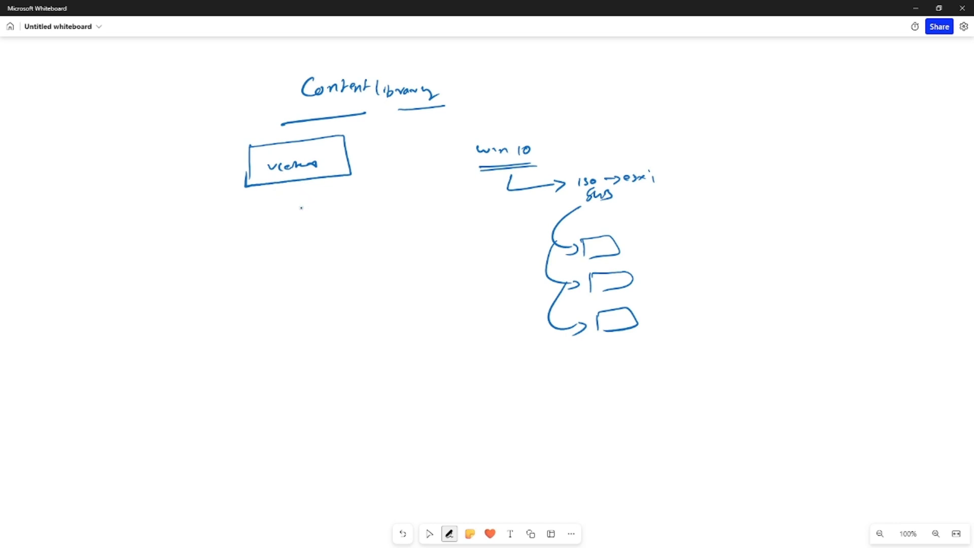
# Write 'swn10' under the vcenter box and label it an underlined 'Publisher' with an arrow
pyautogui.moveTo(271, 185)
pyautogui.mouseDown()
pyautogui.moveTo(282, 204)
pyautogui.moveTo(312, 205)
pyautogui.mouseUp()
pyautogui.moveTo(323, 196); pyautogui.dragTo(327, 209)
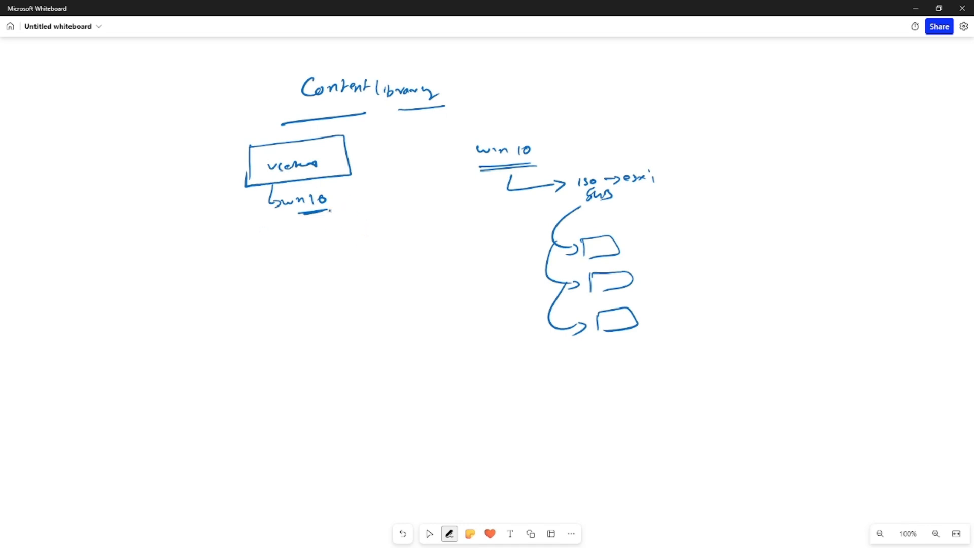
pyautogui.moveTo(252, 162); pyautogui.dragTo(246, 130)
pyautogui.moveTo(238, 138); pyautogui.dragTo(252, 134)
pyautogui.moveTo(181, 113)
pyautogui.mouseDown()
pyautogui.moveTo(255, 100)
pyautogui.moveTo(254, 111)
pyautogui.mouseUp()
pyautogui.moveTo(190, 131); pyautogui.dragTo(261, 112)
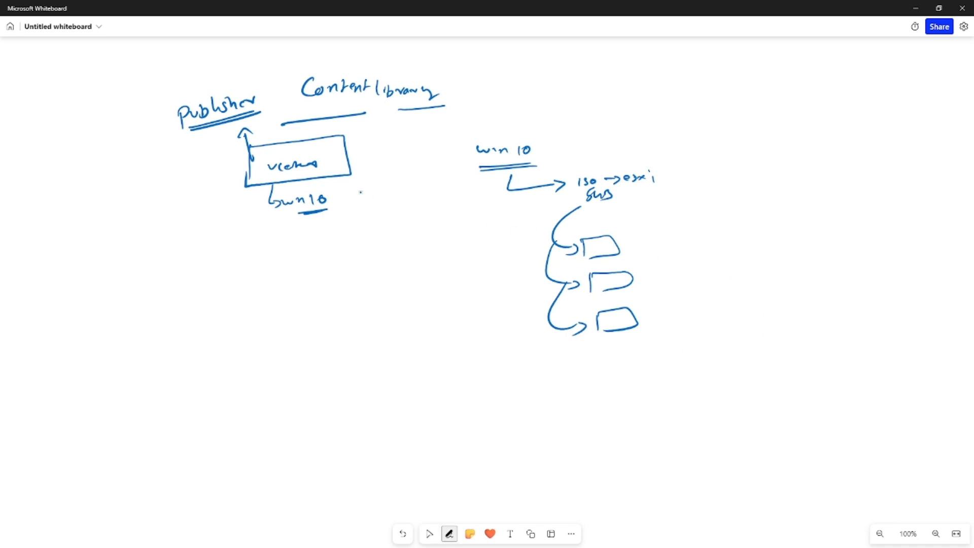
pyautogui.moveTo(256, 145); pyautogui.dragTo(246, 181)
pyautogui.moveTo(186, 126); pyautogui.dragTo(183, 133)
# Label the three linked boxes 'Subscriber', add 'wn10', and arrow to an underlined 'Content library'
pyautogui.moveTo(614, 244)
pyautogui.mouseDown()
pyautogui.moveTo(634, 245)
pyautogui.moveTo(645, 273)
pyautogui.moveTo(620, 320)
pyautogui.mouseUp()
pyautogui.moveTo(652, 259)
pyautogui.mouseDown()
pyautogui.moveTo(662, 271)
pyautogui.moveTo(677, 256)
pyautogui.moveTo(690, 268)
pyautogui.moveTo(749, 261)
pyautogui.mouseUp()
pyautogui.moveTo(663, 280); pyautogui.dragTo(750, 273)
pyautogui.moveTo(667, 287); pyautogui.dragTo(788, 278)
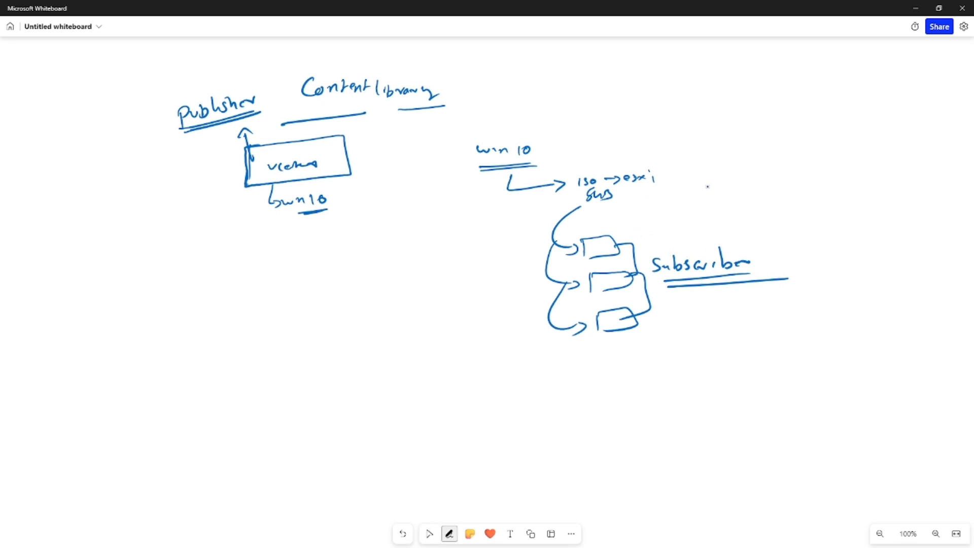
pyautogui.moveTo(694, 155); pyautogui.dragTo(765, 162)
pyautogui.moveTo(700, 174); pyautogui.dragTo(742, 169)
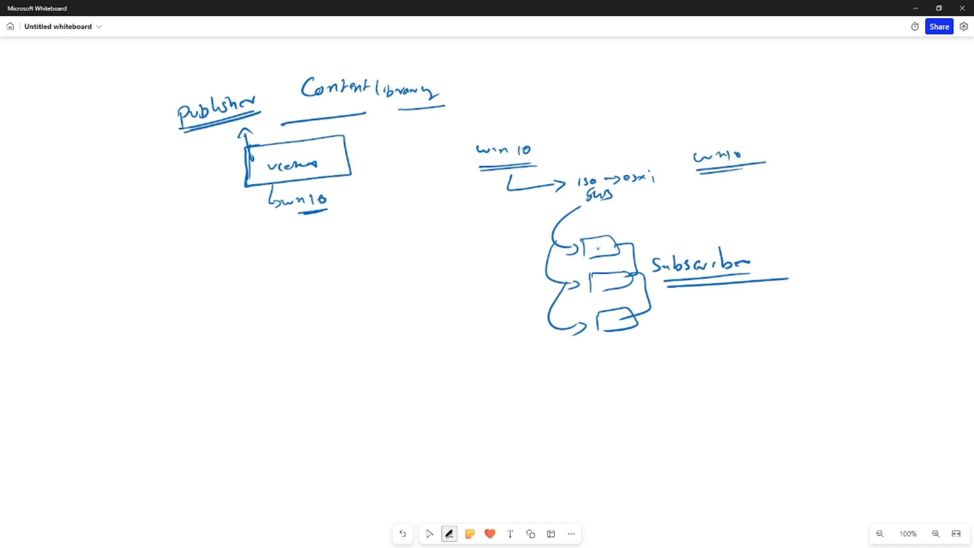
pyautogui.press('Escape')
pyautogui.moveTo(623, 234); pyautogui.dragTo(691, 211)
pyautogui.moveTo(701, 205)
pyautogui.mouseDown()
pyautogui.moveTo(790, 196)
pyautogui.moveTo(809, 207)
pyautogui.mouseUp()
pyautogui.moveTo(703, 219); pyautogui.dragTo(813, 212)
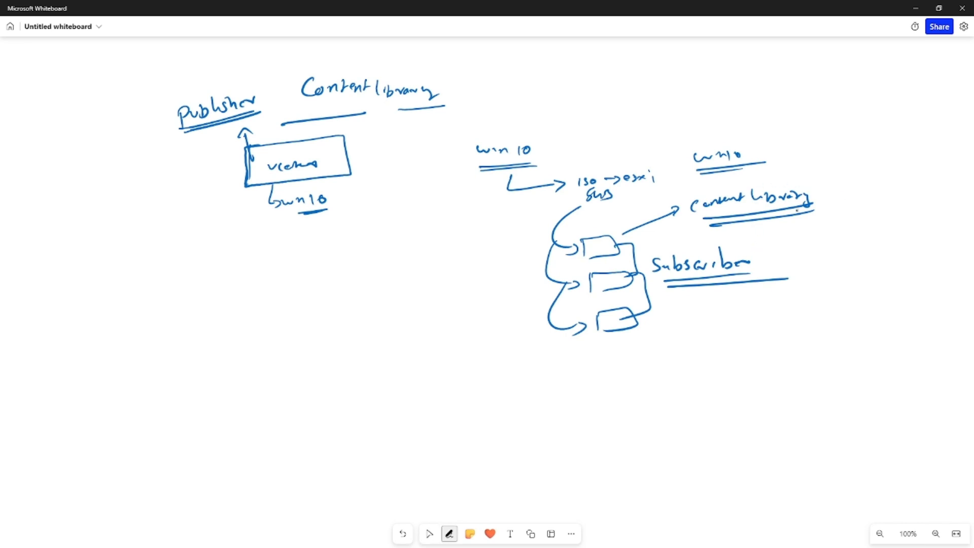
# Write '→ win10' after the second 'Content library' and double-underline it
pyautogui.moveTo(825, 191); pyautogui.dragTo(893, 186)
pyautogui.moveTo(897, 183); pyautogui.dragTo(915, 197)
pyautogui.moveTo(895, 201); pyautogui.dragTo(915, 198)
pyautogui.click(429, 533)
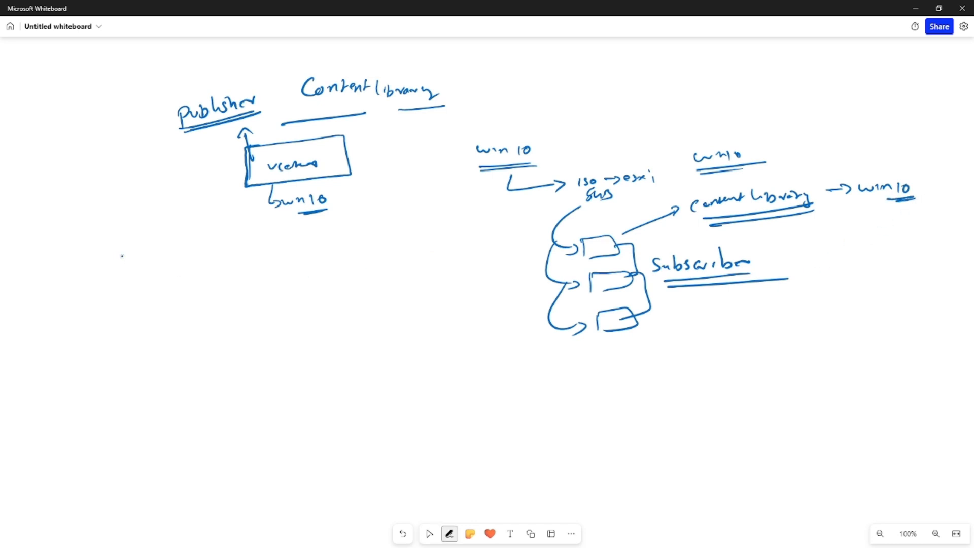
# Add a checked 'marketing' note with curved arrows linking the first subscriber box and vcenter
pyautogui.moveTo(256, 250)
pyautogui.mouseDown()
pyautogui.moveTo(257, 238)
pyautogui.moveTo(283, 247)
pyautogui.moveTo(262, 249)
pyautogui.moveTo(303, 245)
pyautogui.mouseUp()
pyautogui.moveTo(308, 244)
pyautogui.mouseDown()
pyautogui.moveTo(360, 238)
pyautogui.moveTo(366, 250)
pyautogui.mouseUp()
pyautogui.moveTo(349, 234); pyautogui.dragTo(371, 229)
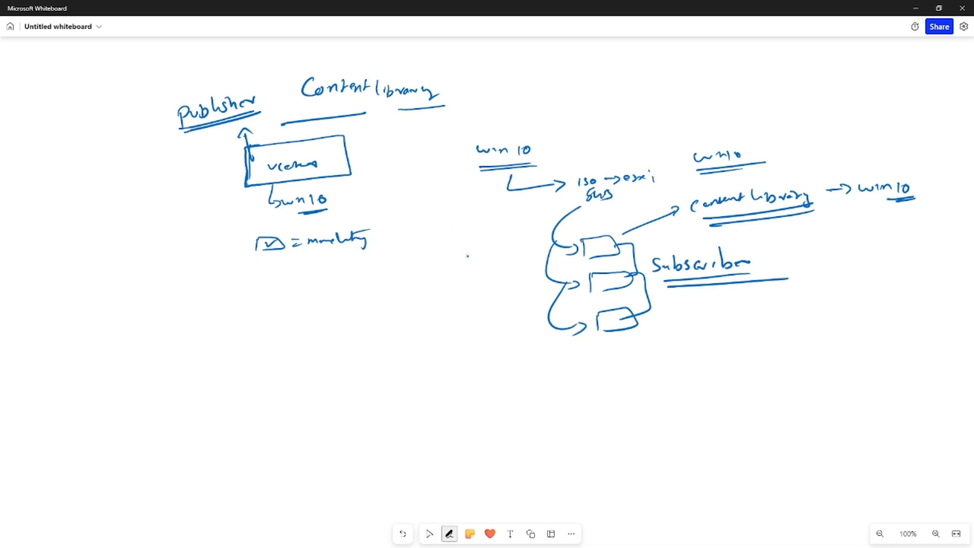
pyautogui.moveTo(302, 255); pyautogui.dragTo(347, 254)
pyautogui.moveTo(593, 252)
pyautogui.mouseDown()
pyautogui.moveTo(553, 223)
pyautogui.moveTo(401, 184)
pyautogui.moveTo(373, 191)
pyautogui.moveTo(397, 192)
pyautogui.mouseUp()
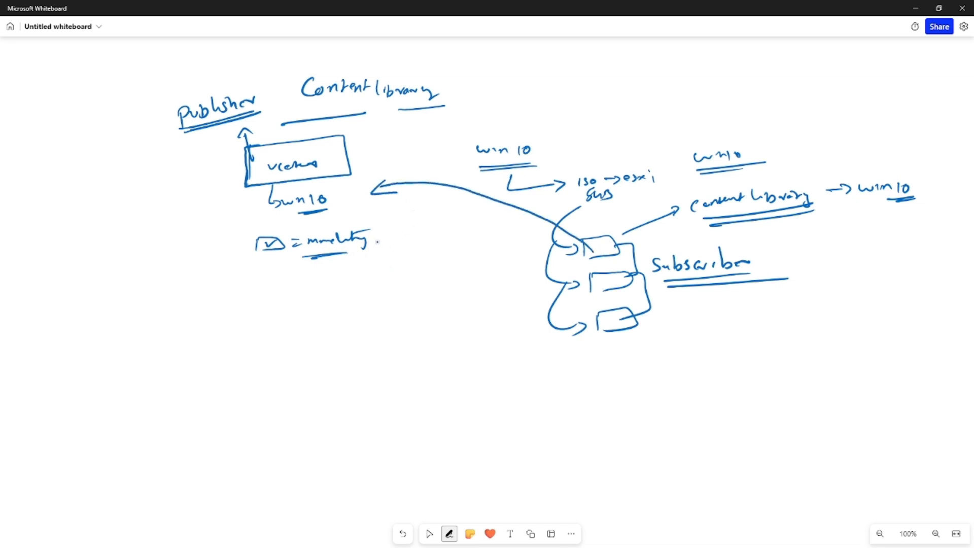
pyautogui.moveTo(375, 243)
pyautogui.mouseDown()
pyautogui.moveTo(390, 234)
pyautogui.moveTo(510, 229)
pyautogui.moveTo(556, 246)
pyautogui.moveTo(545, 253)
pyautogui.mouseUp()
pyautogui.click(429, 534)
pyautogui.click(449, 533)
# Add a second checked note 'when it's greater' and box both win10 labels
pyautogui.moveTo(265, 280)
pyautogui.mouseDown()
pyautogui.moveTo(277, 280)
pyautogui.moveTo(264, 303)
pyautogui.moveTo(286, 284)
pyautogui.moveTo(383, 300)
pyautogui.moveTo(435, 285)
pyautogui.mouseUp()
pyautogui.moveTo(372, 307); pyautogui.dragTo(450, 298)
pyautogui.moveTo(412, 305); pyautogui.dragTo(423, 305)
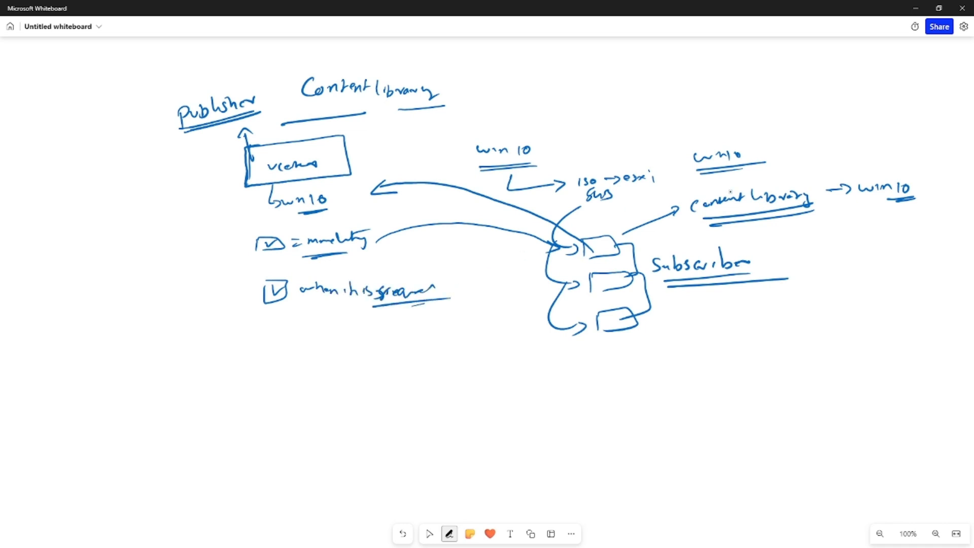
pyautogui.moveTo(861, 199)
pyautogui.mouseDown()
pyautogui.moveTo(886, 199)
pyautogui.moveTo(913, 161)
pyautogui.moveTo(861, 200)
pyautogui.mouseUp()
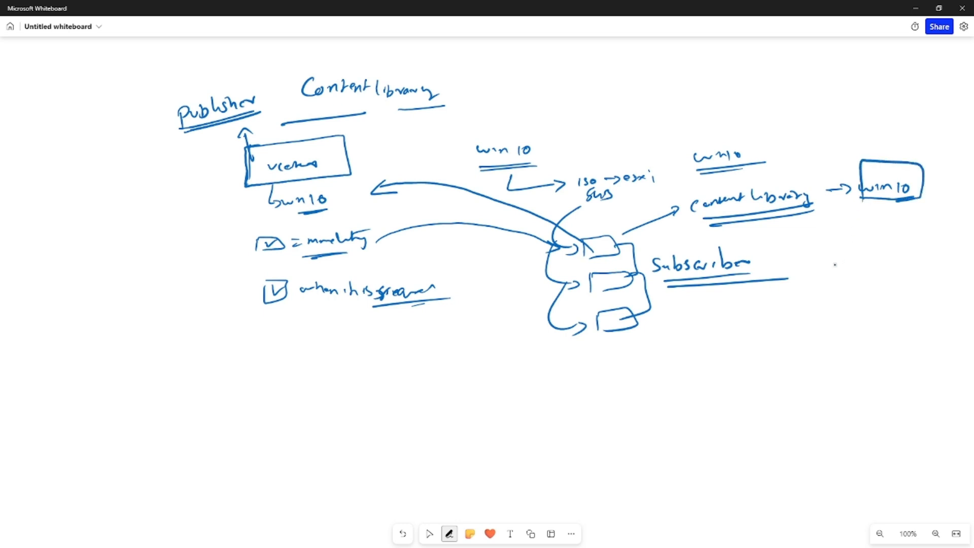
pyautogui.moveTo(279, 215)
pyautogui.mouseDown()
pyautogui.moveTo(339, 184)
pyautogui.moveTo(272, 225)
pyautogui.mouseUp()
pyautogui.click(429, 534)
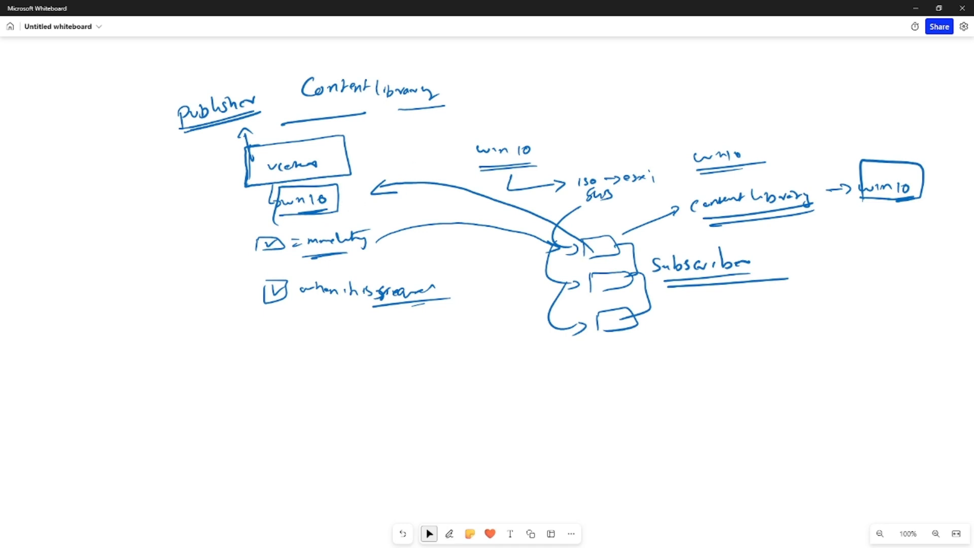
pyautogui.click(449, 533)
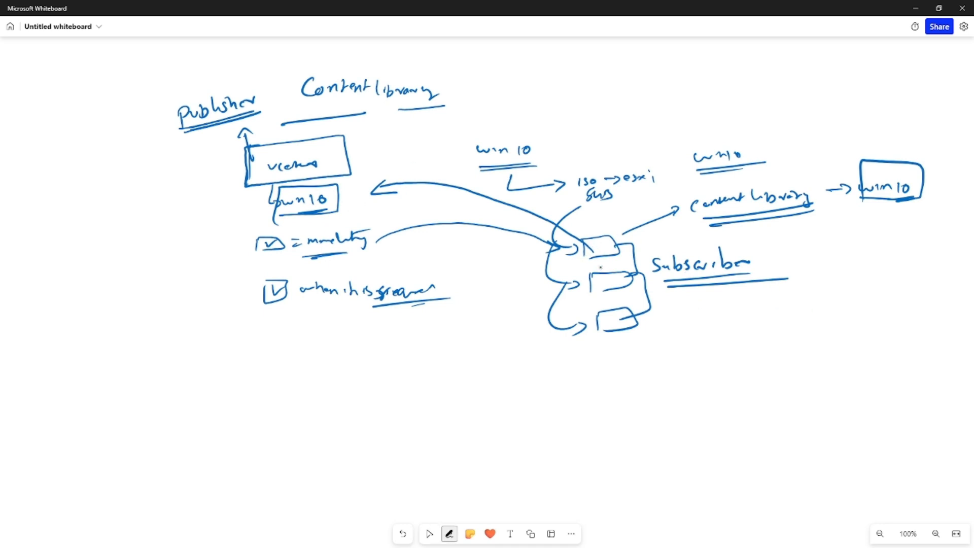
pyautogui.click(429, 533)
pyautogui.click(448, 534)
pyautogui.click(429, 534)
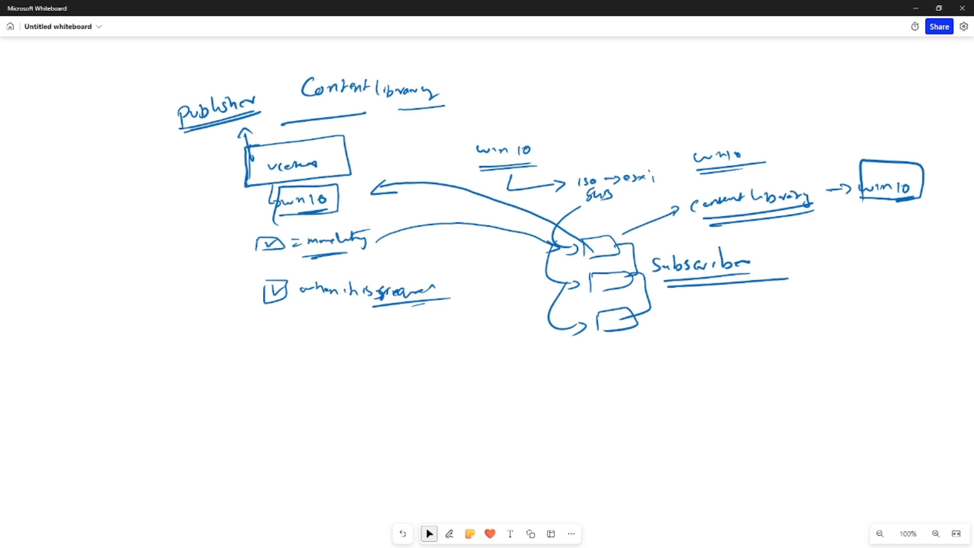
# Back in vSphere, visit Workload Management and then the Global Inventory Lists
pyautogui.hotkey('alt', 'Tab')
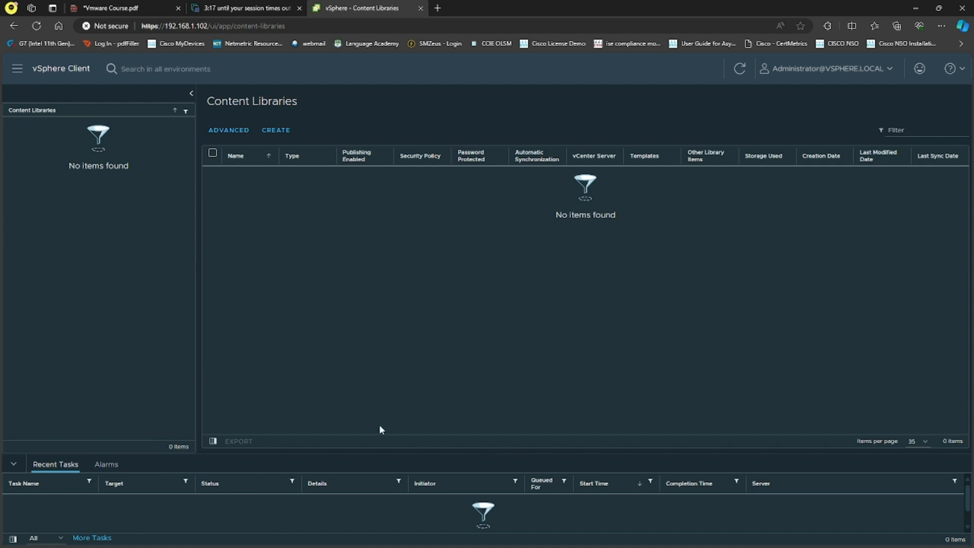
pyautogui.click(16, 70)
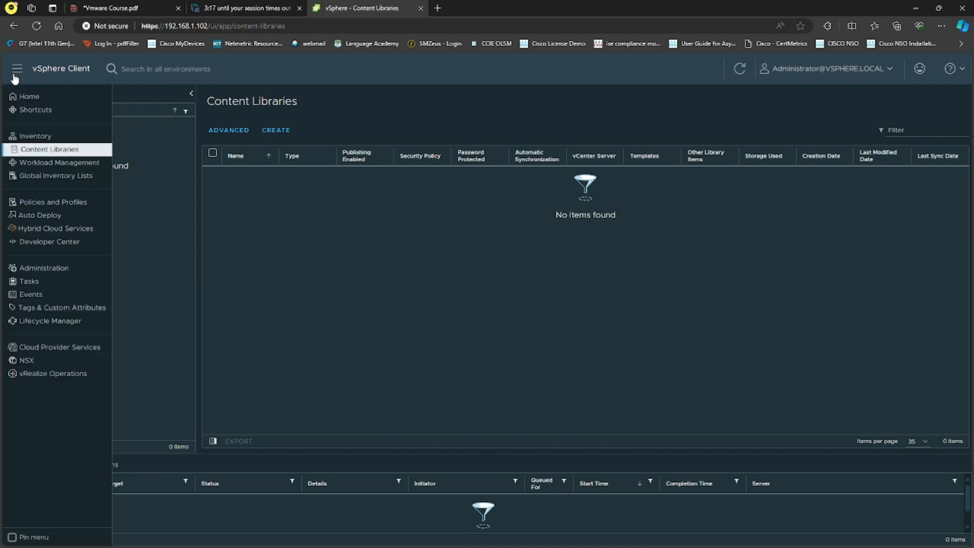
pyautogui.click(49, 166)
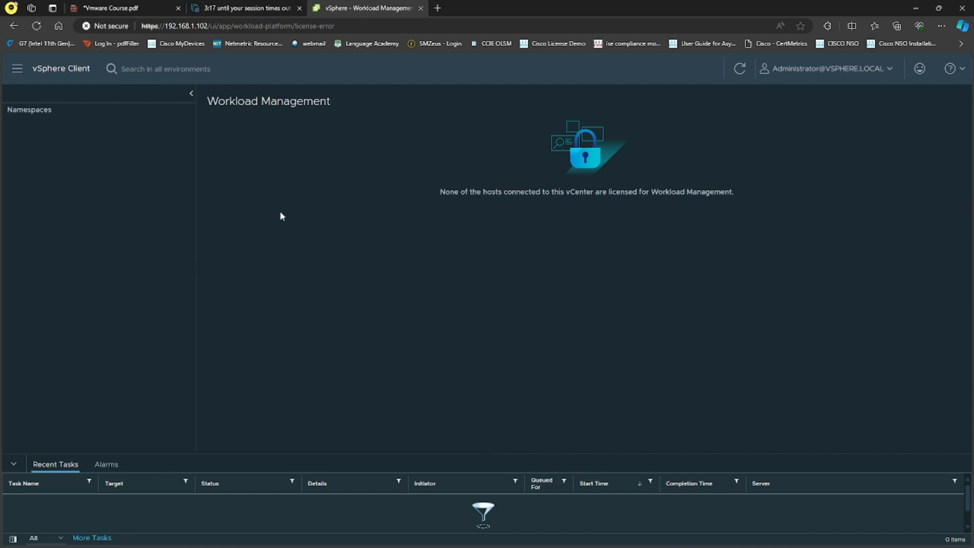
pyautogui.click(19, 70)
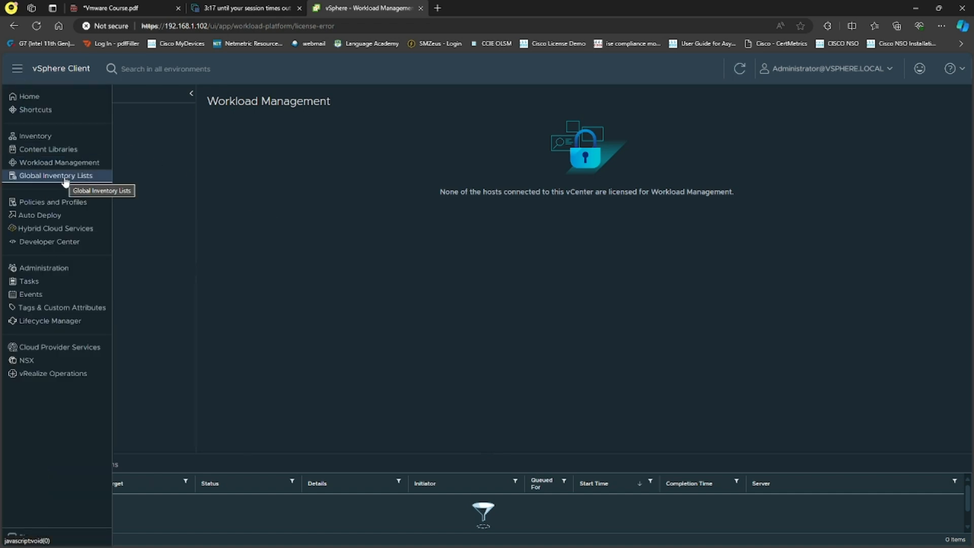
pyautogui.click(65, 178)
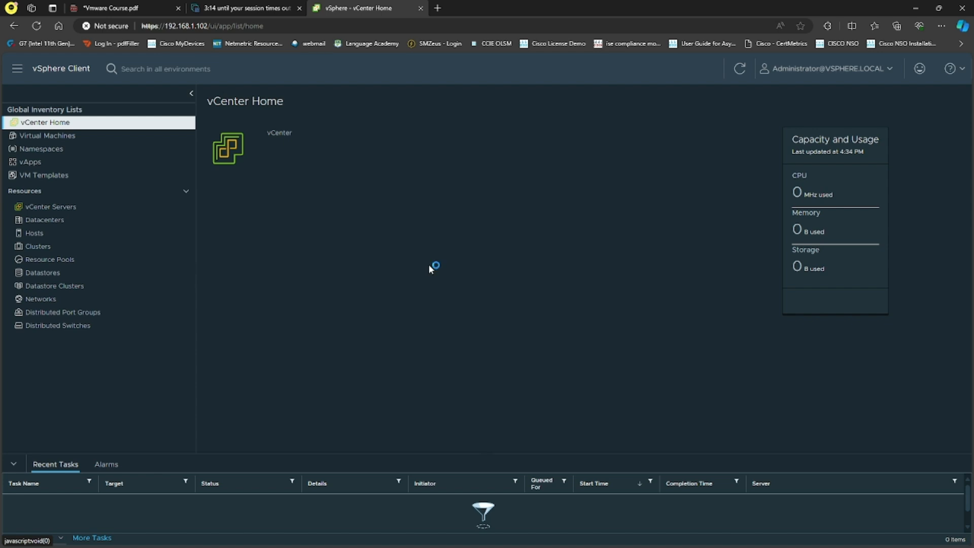
# Under Policies and Profiles, view VM Customization Specifications and then Host Profiles
pyautogui.click(17, 69)
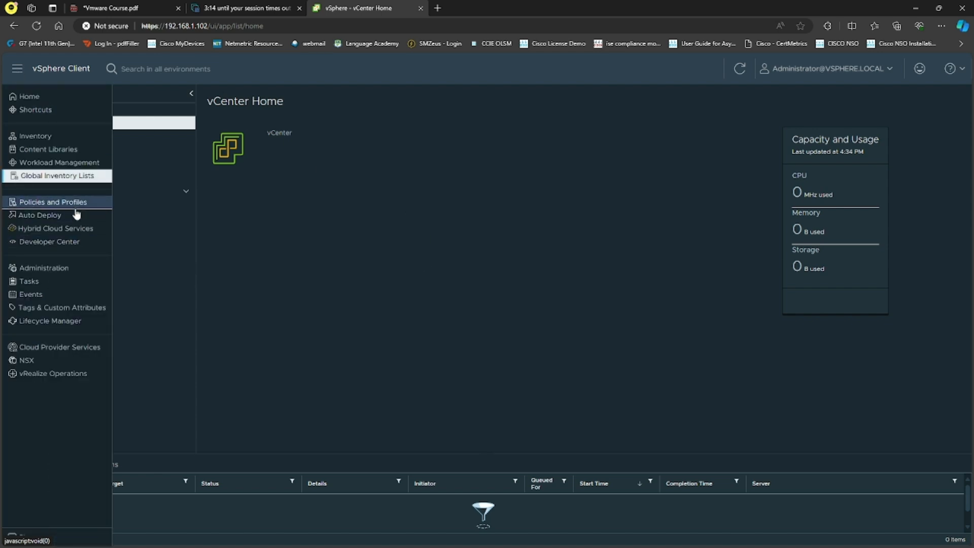
pyautogui.click(86, 202)
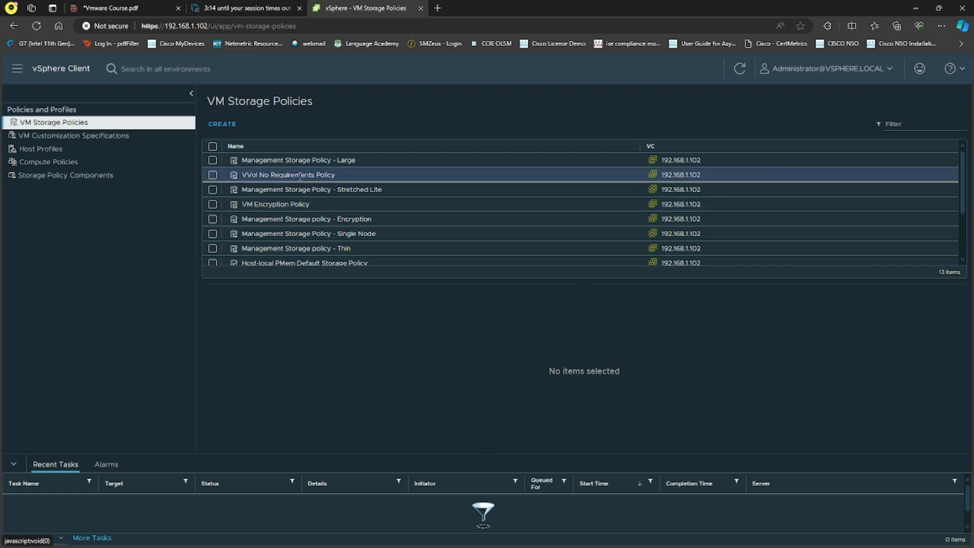
pyautogui.click(118, 142)
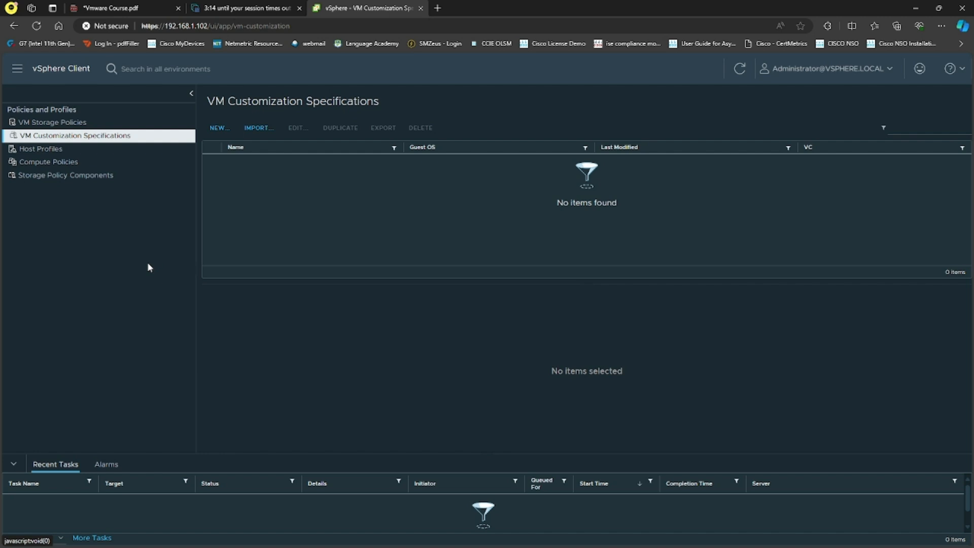
pyautogui.click(84, 152)
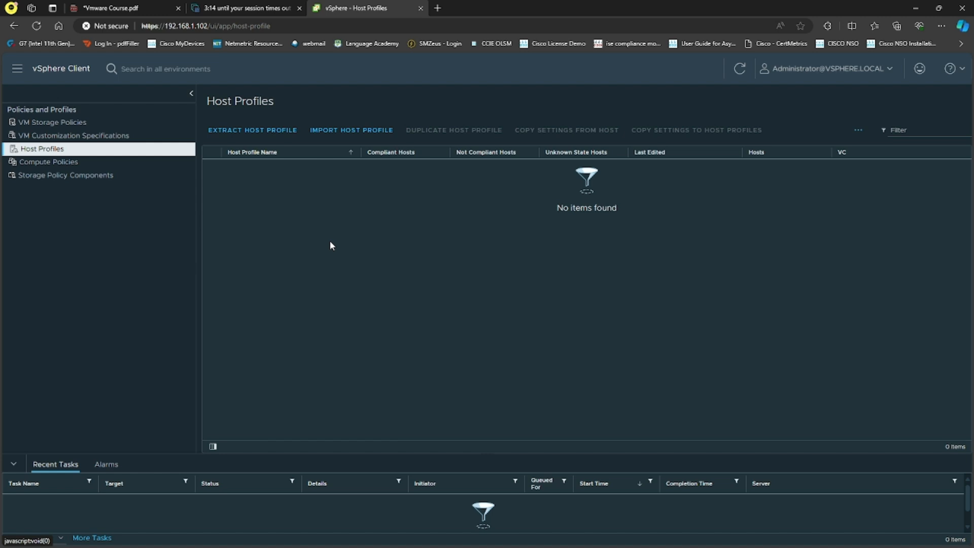
# Check Compute Policies, then list the four default Storage Policy Components, including encryption and IO shares
pyautogui.click(66, 162)
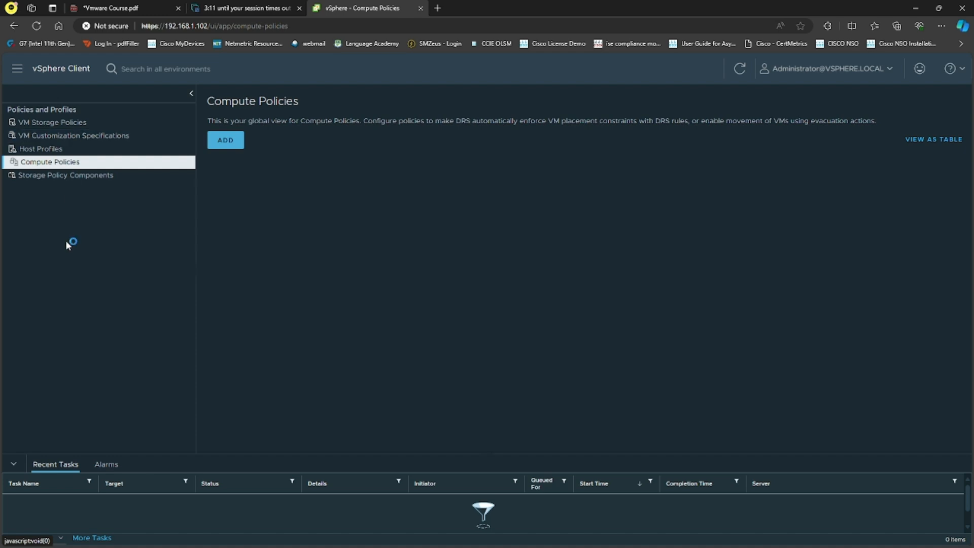
pyautogui.click(84, 178)
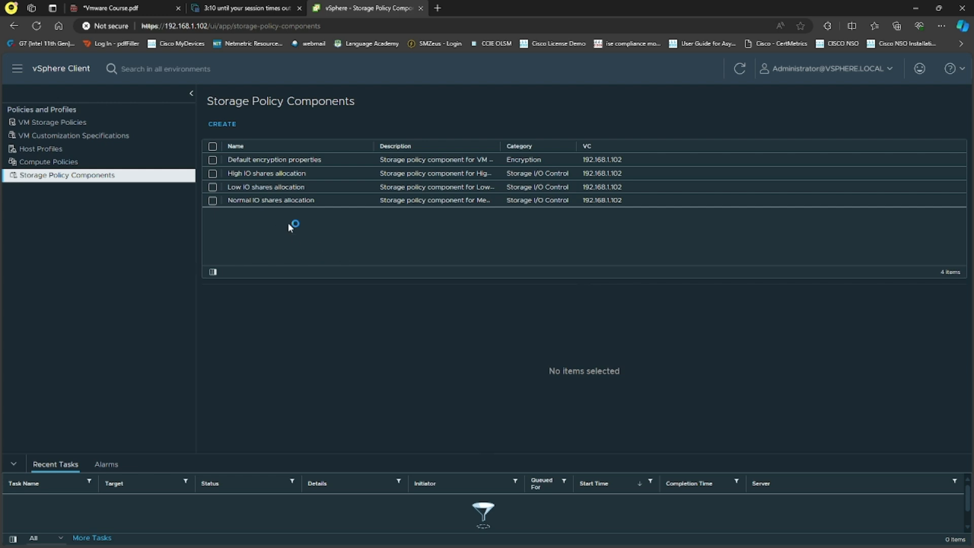
# Visit the Auto Deploy and Hybrid Cloud Services pages from the main menu
pyautogui.click(17, 68)
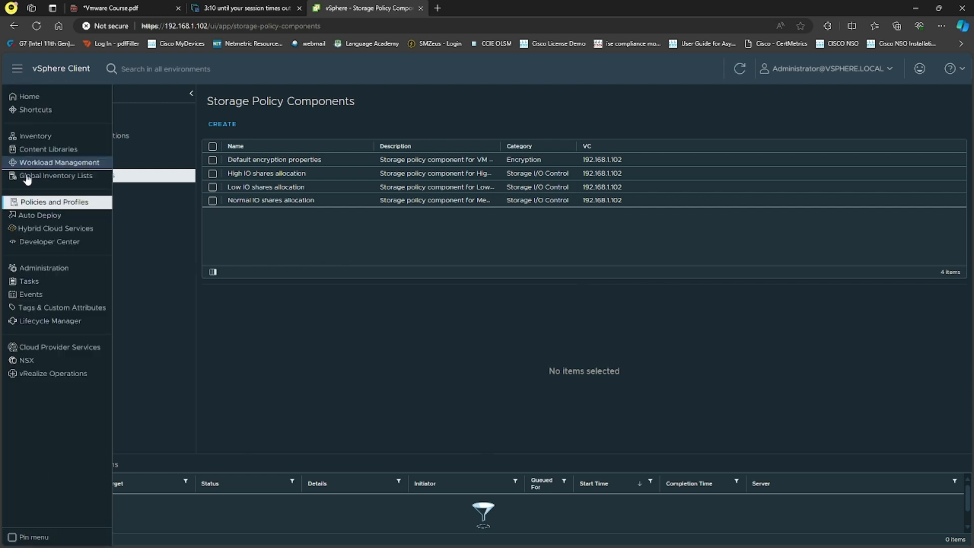
pyautogui.click(49, 215)
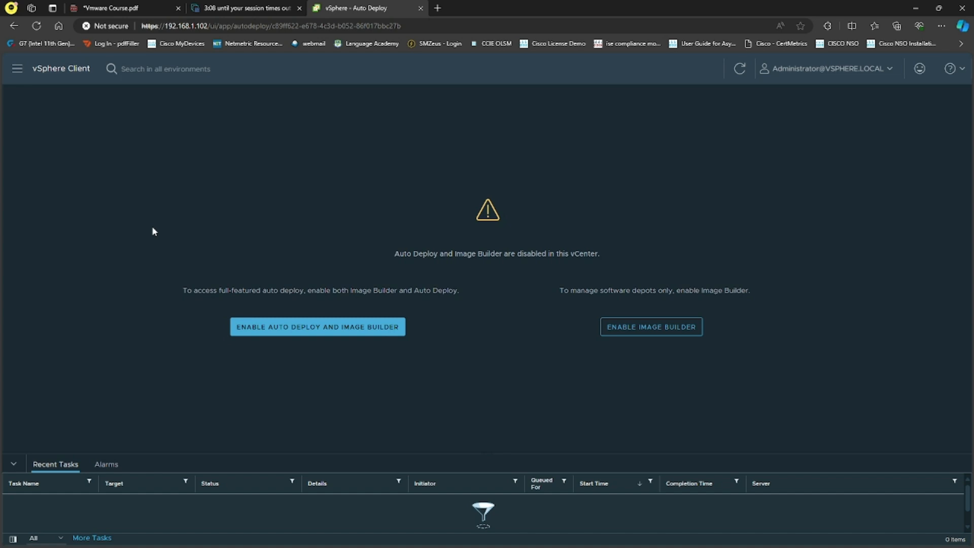
pyautogui.click(17, 69)
pyautogui.click(68, 231)
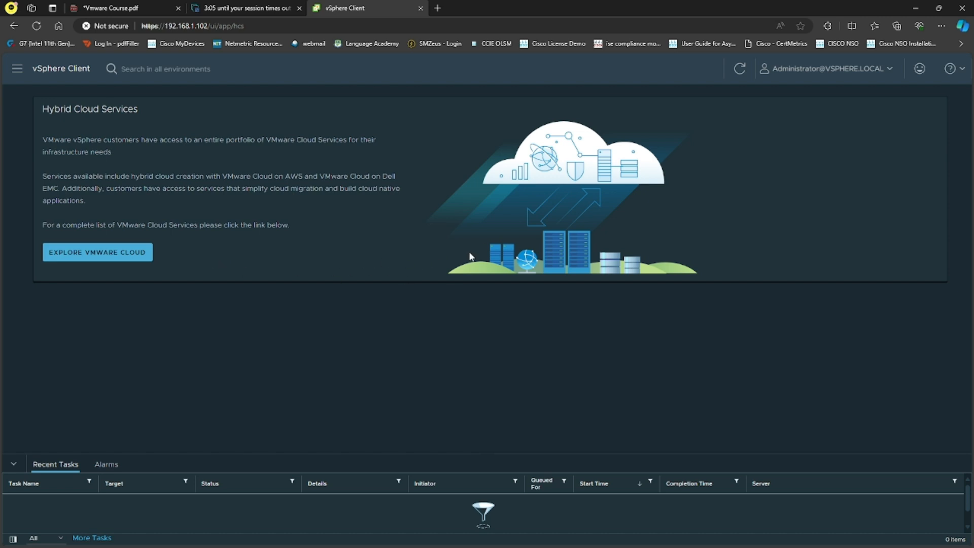
# Browse Administration Roles, Global Permissions, Licenses, Client Plugins and Extensions, ending on SSO Users and Groups
pyautogui.click(17, 68)
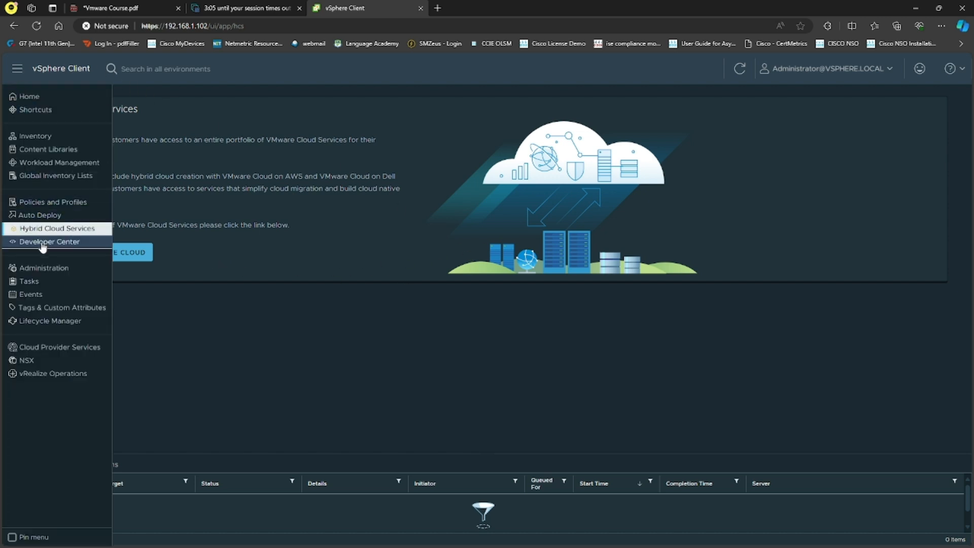
pyautogui.click(56, 270)
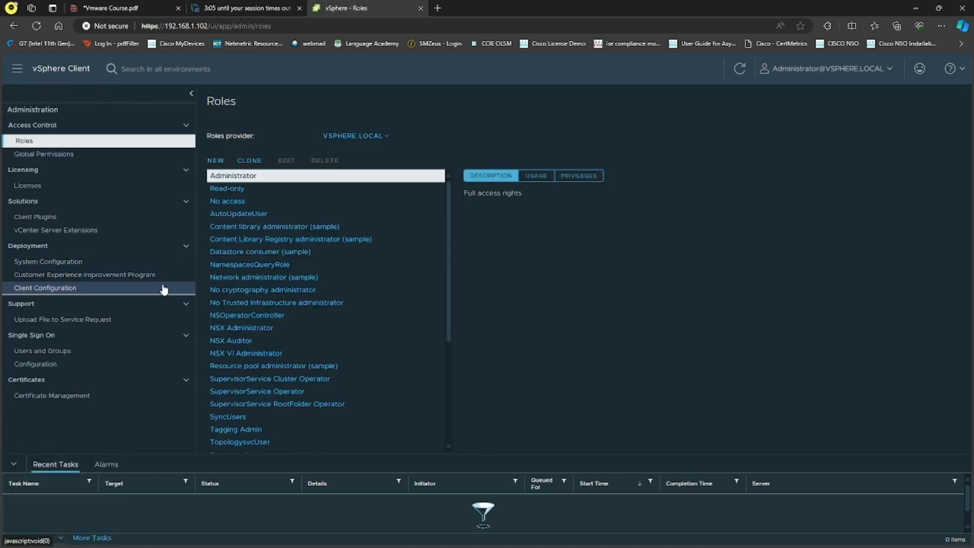
pyautogui.click(88, 158)
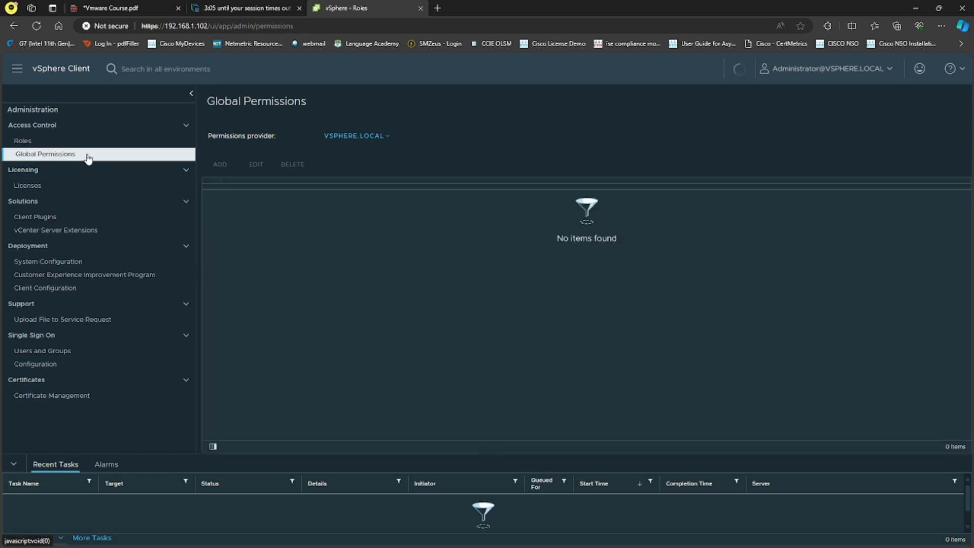
pyautogui.click(73, 186)
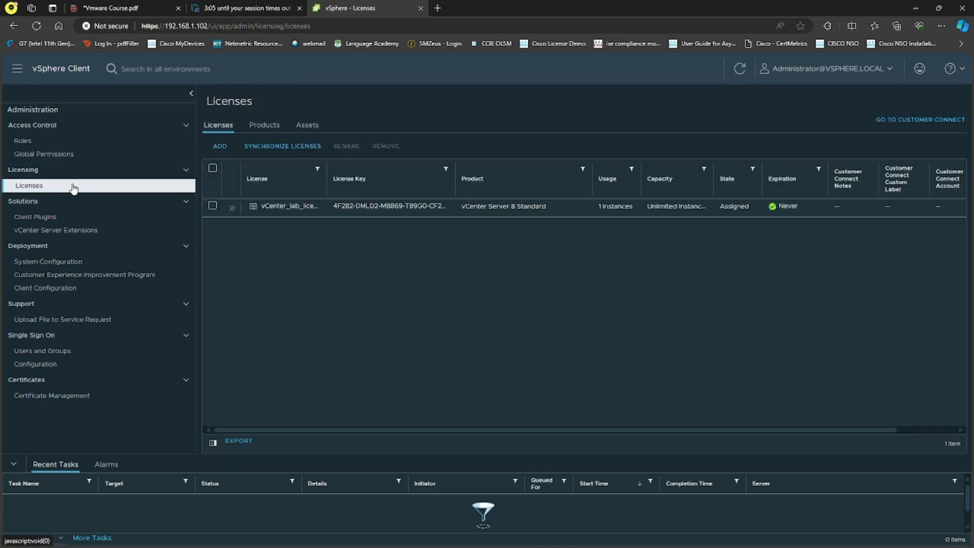
pyautogui.click(65, 218)
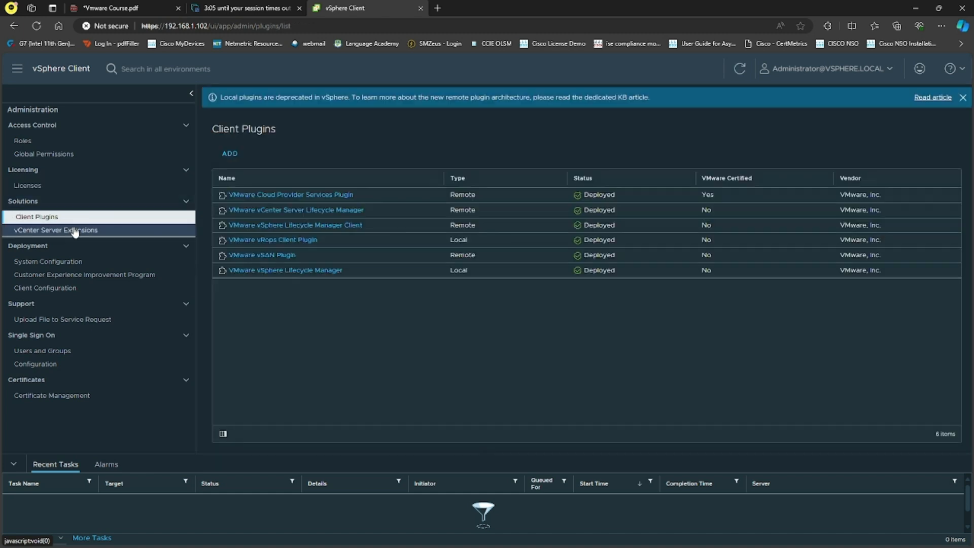
pyautogui.click(75, 231)
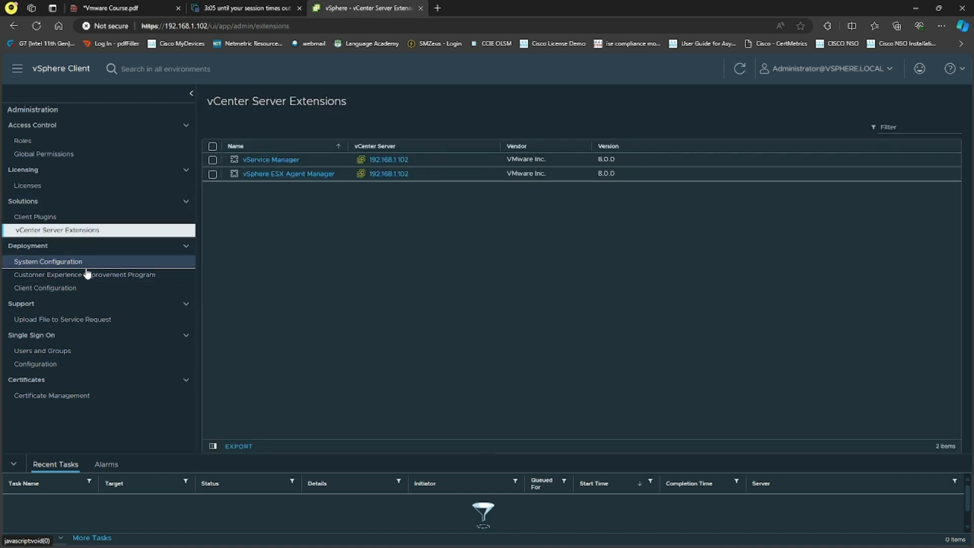
pyautogui.click(73, 352)
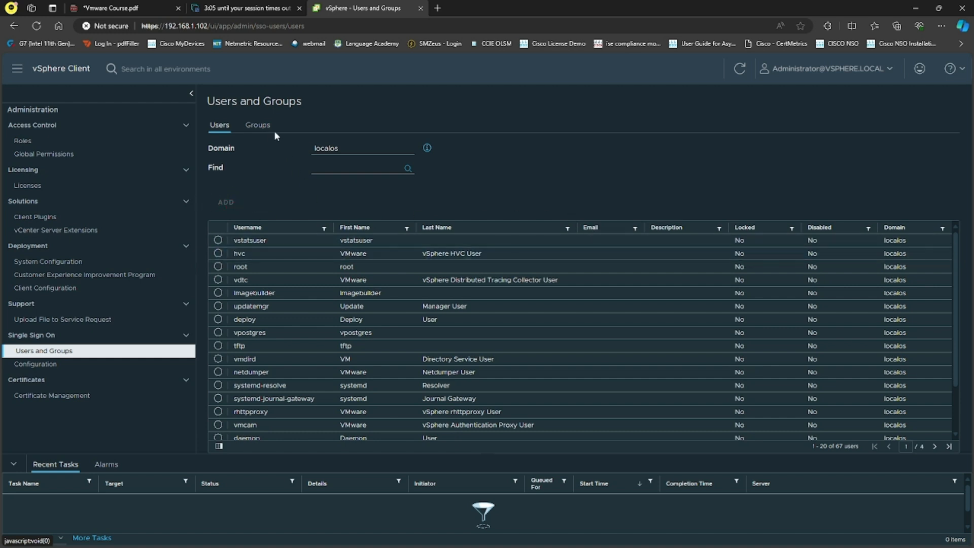
# Switch the Users list from the localos domain to vsphere.local
pyautogui.click(257, 125)
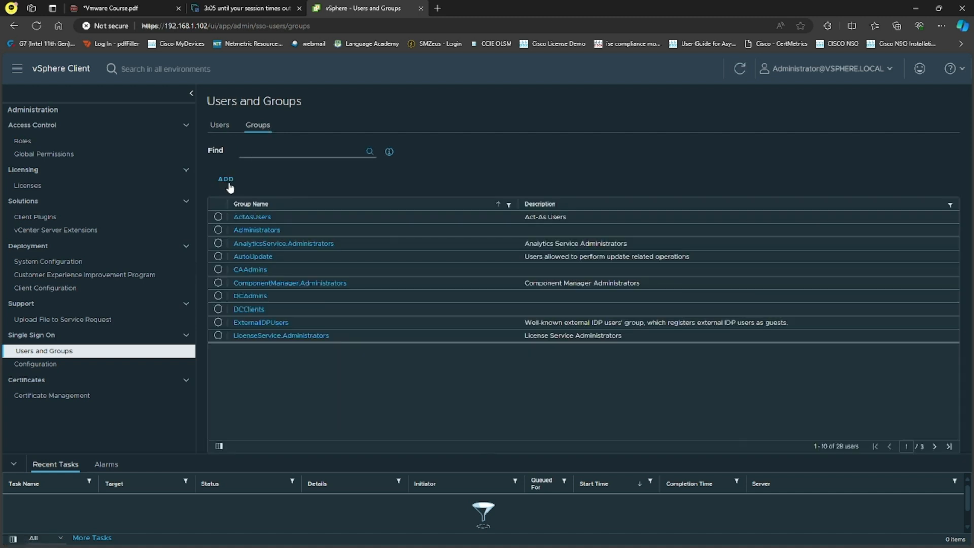
pyautogui.click(219, 126)
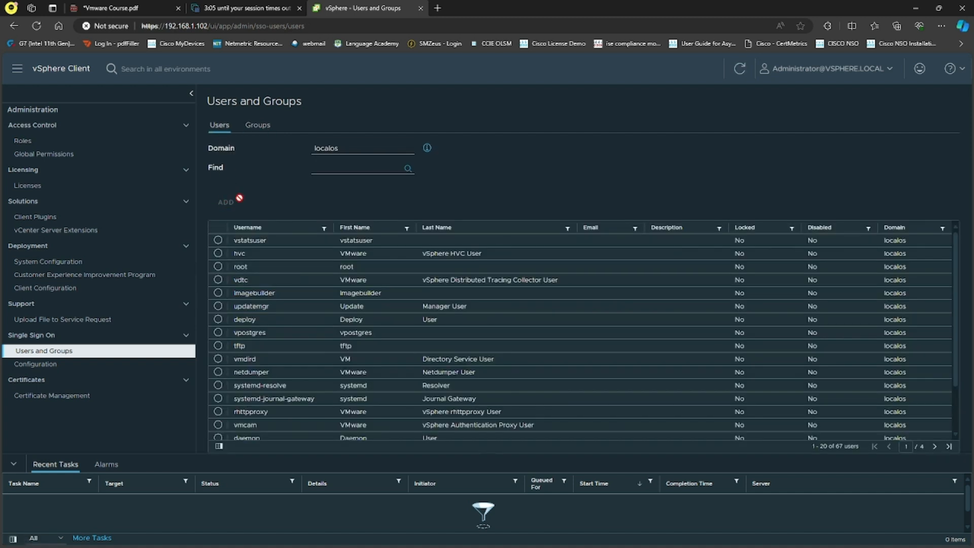
pyautogui.click(368, 150)
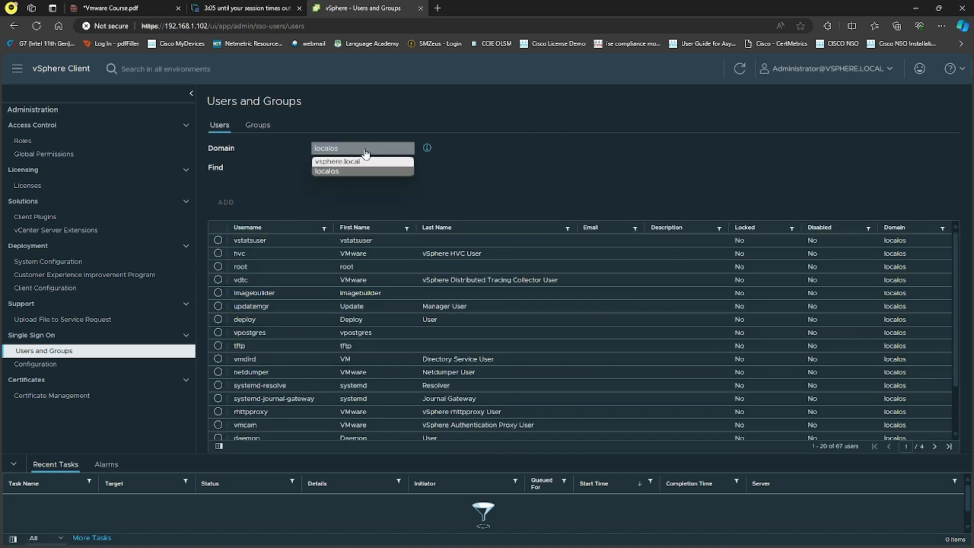
pyautogui.click(327, 172)
pyautogui.click(341, 151)
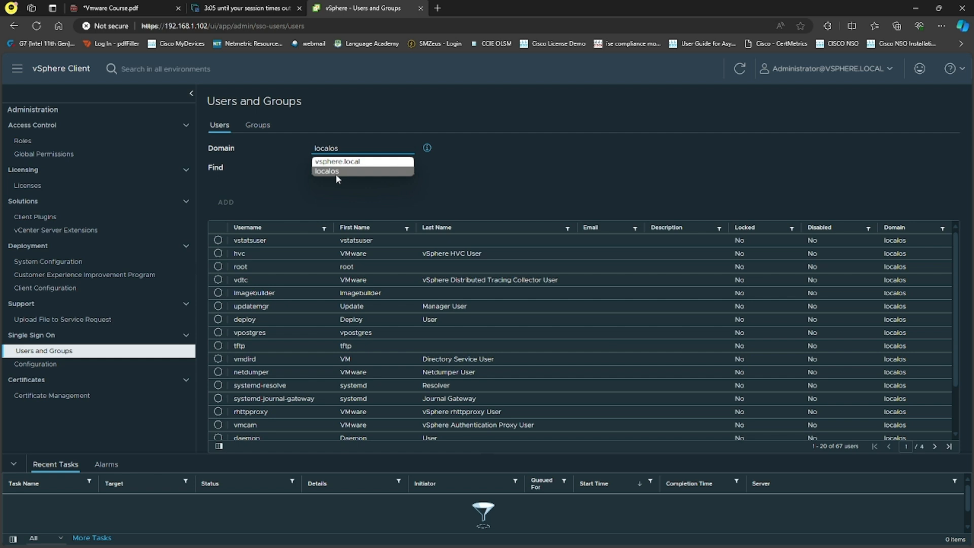
pyautogui.click(337, 161)
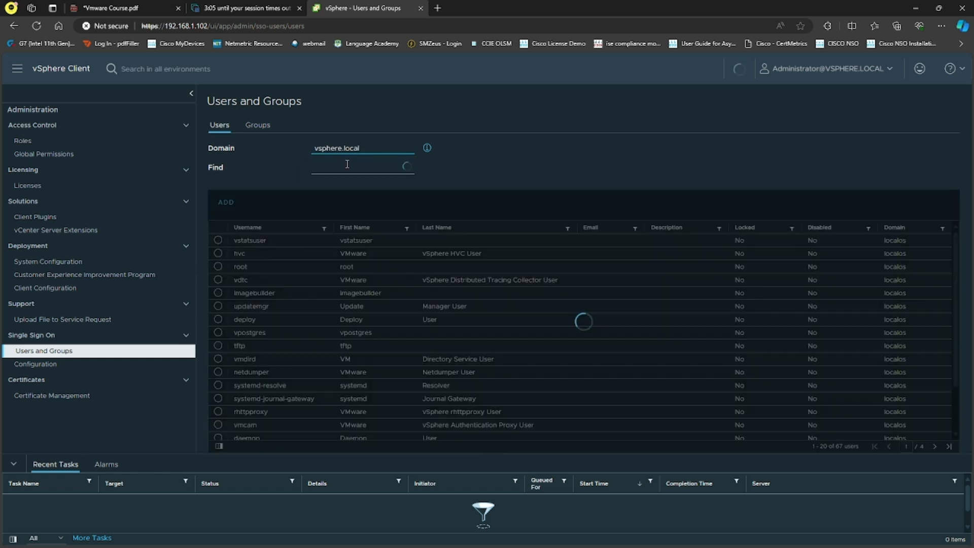
# Start a new vsphere.local user with username user1 and enter and confirm its password
pyautogui.click(226, 202)
pyautogui.click(479, 218)
pyautogui.write('user1')
pyautogui.press('Tab')
pyautogui.press('Tab')
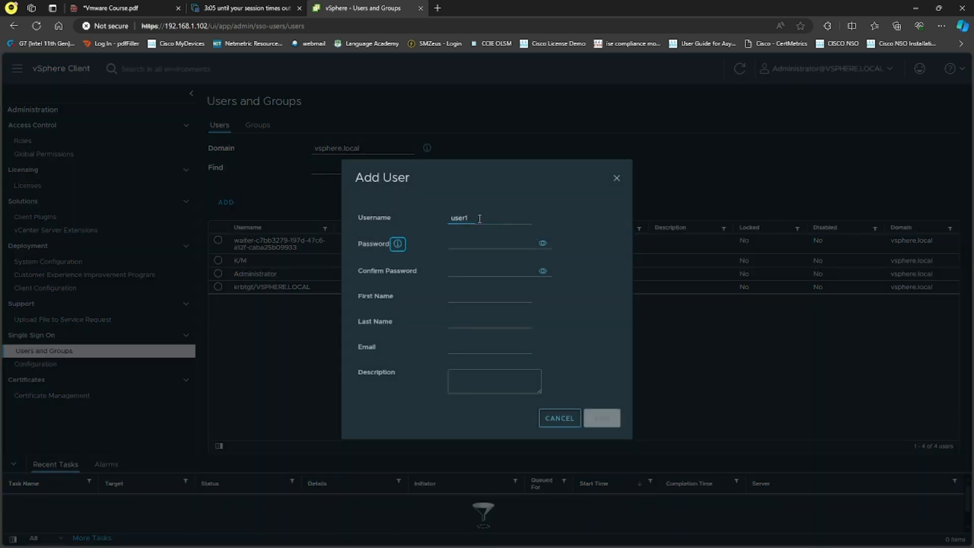
pyautogui.write('VMware1!')
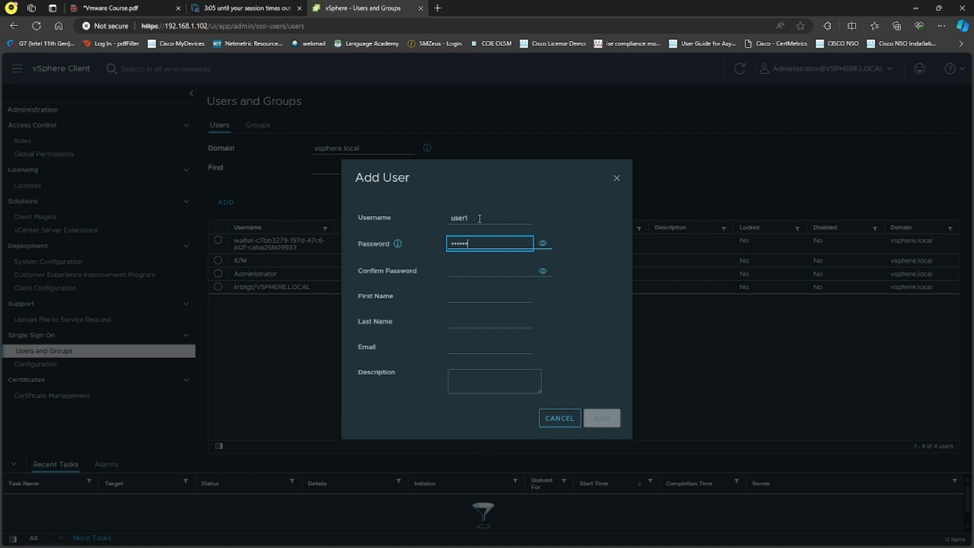
pyautogui.press('Tab')
pyautogui.press('Tab')
pyautogui.write('VMware1')
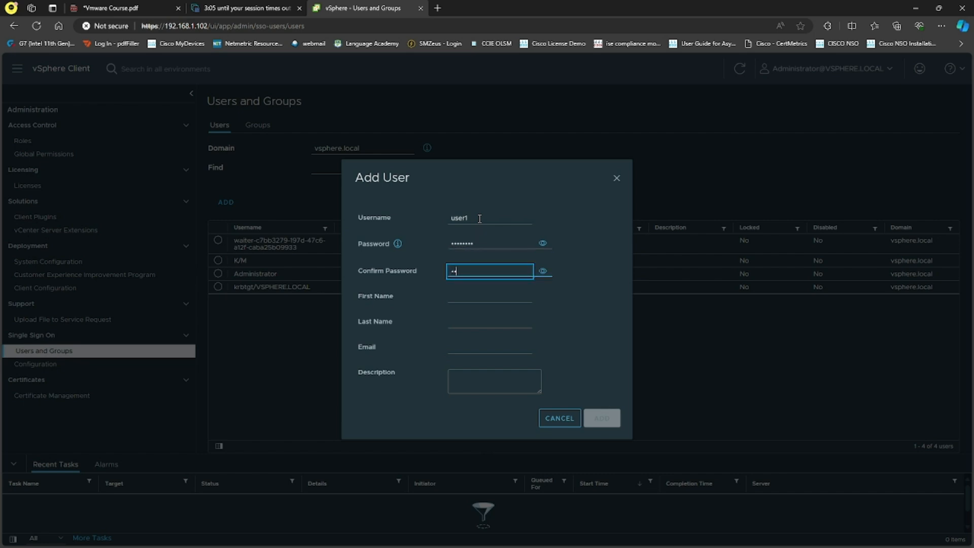
pyautogui.write('!')
# Fill in the user's first and last name, e-mail and description 'new user', then create user1
pyautogui.press('Tab')
pyautogui.press('Tab')
pyautogui.write('Moiz')
pyautogui.press('Tab')
pyautogui.write('Moiz')
pyautogui.press('Tab')
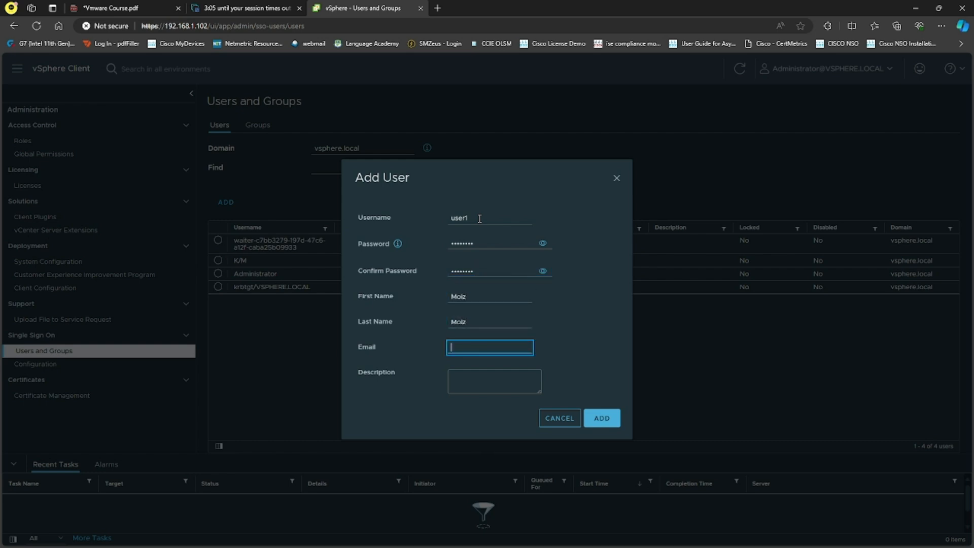
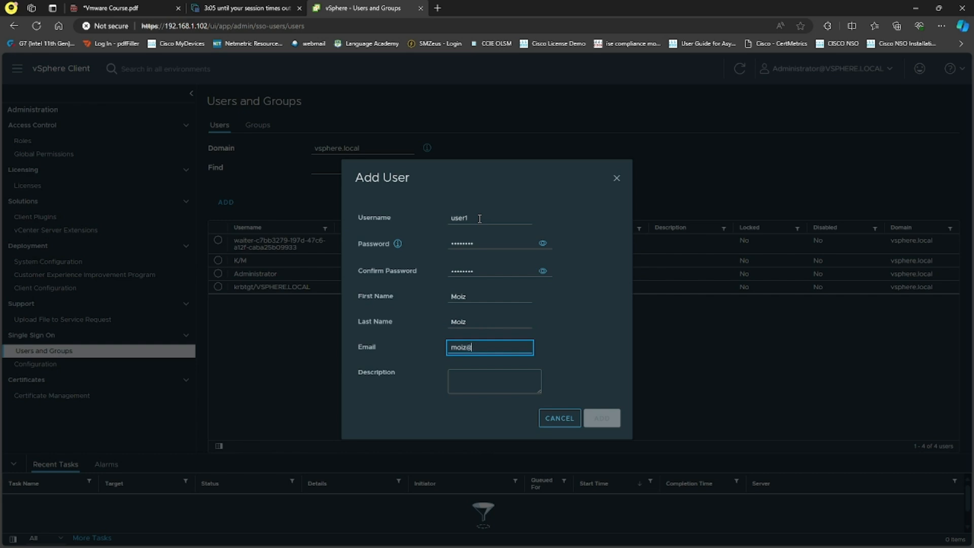
pyautogui.press('Tab')
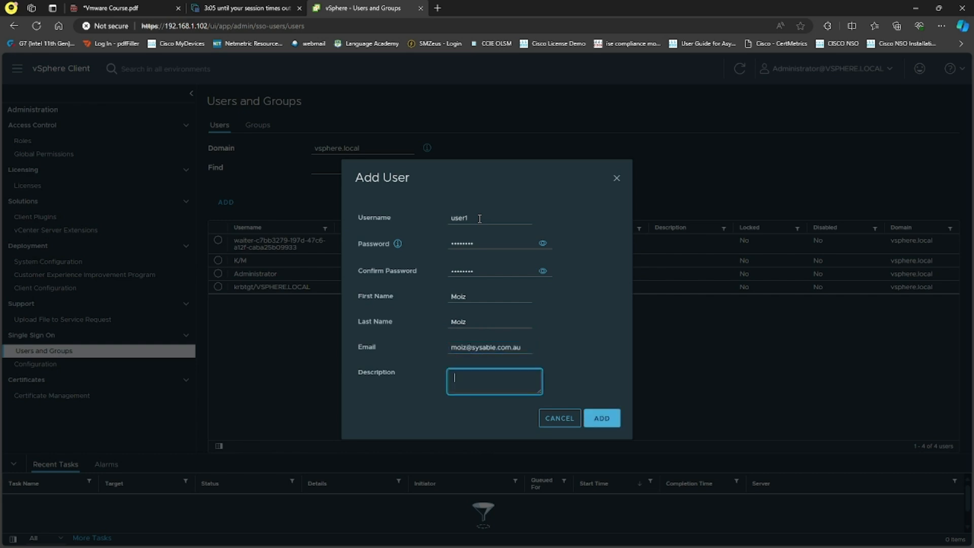
pyautogui.write('new user')
pyautogui.click(608, 422)
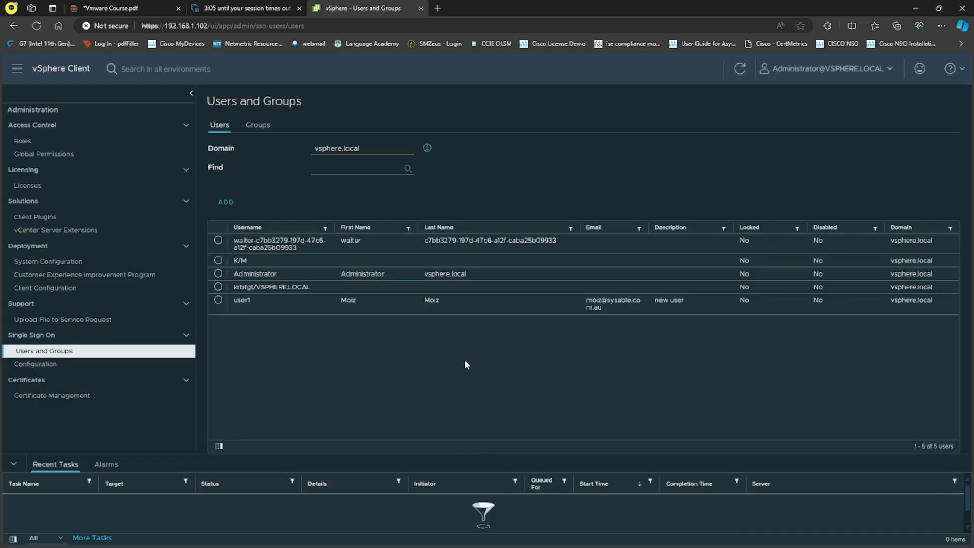
pyautogui.click(56, 140)
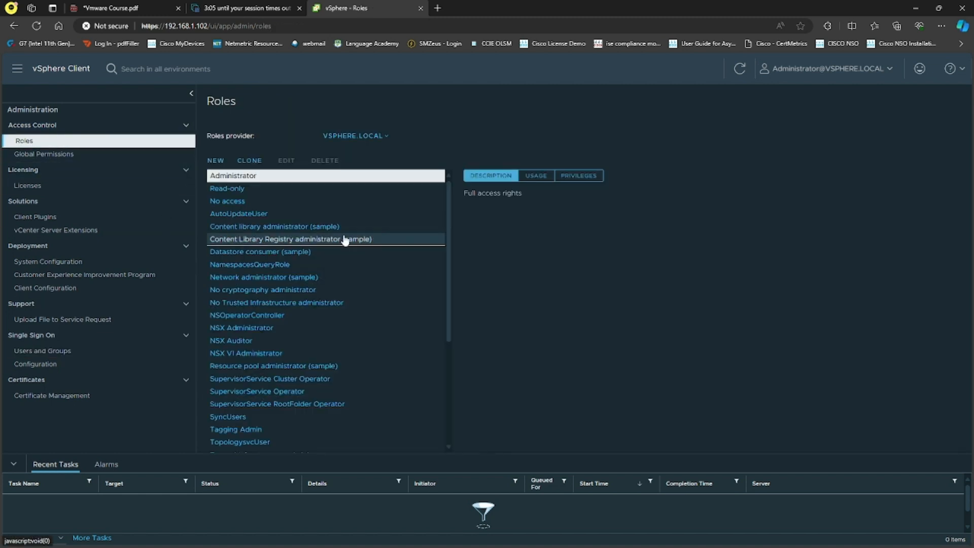
pyautogui.click(274, 190)
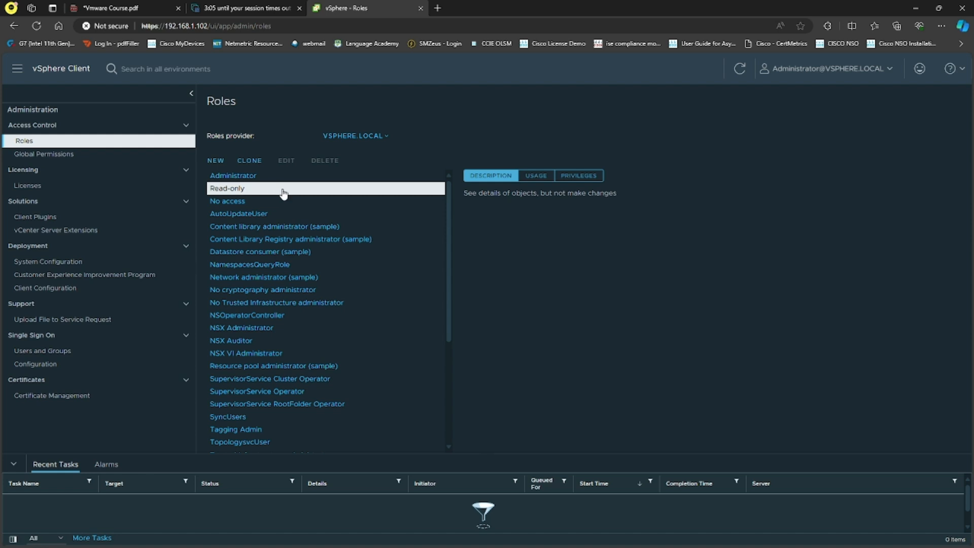
pyautogui.click(530, 177)
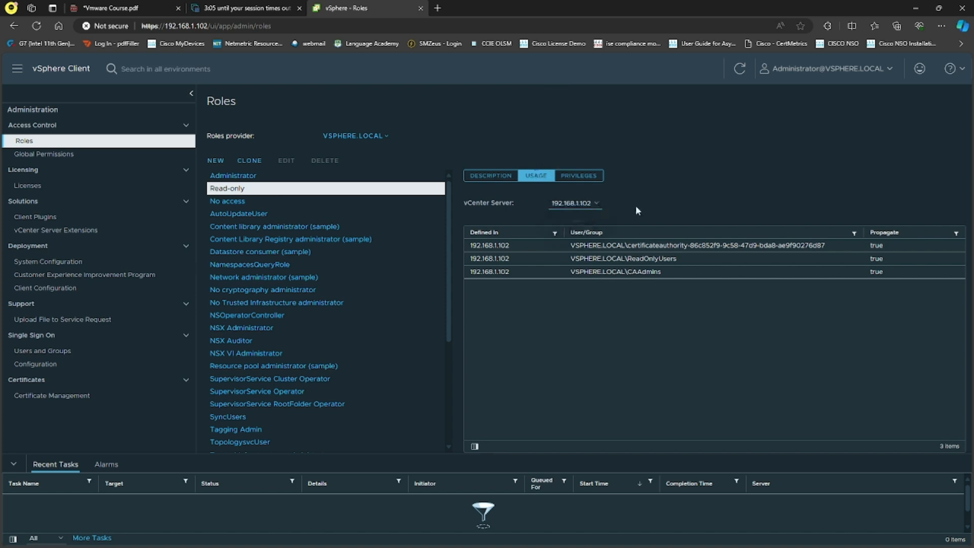
pyautogui.click(488, 179)
pyautogui.click(577, 176)
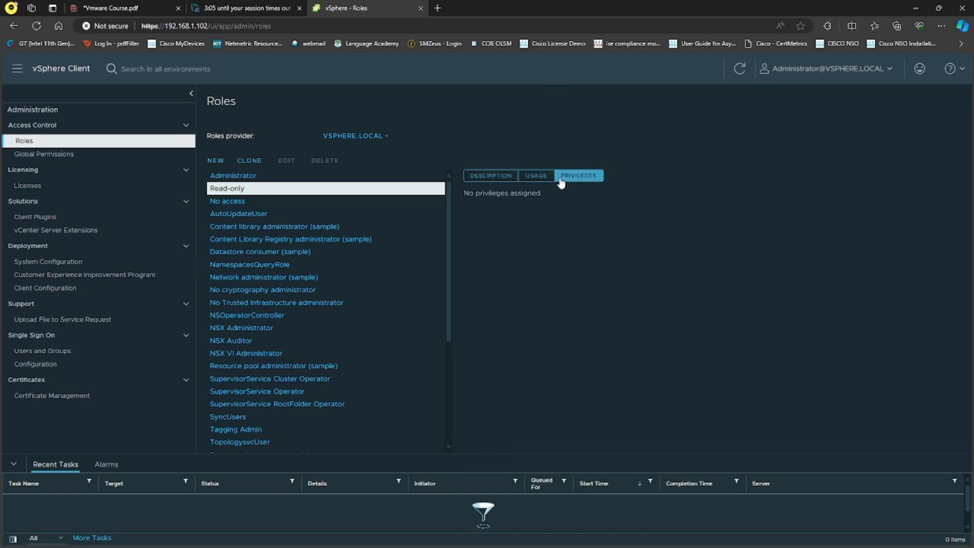
pyautogui.click(536, 176)
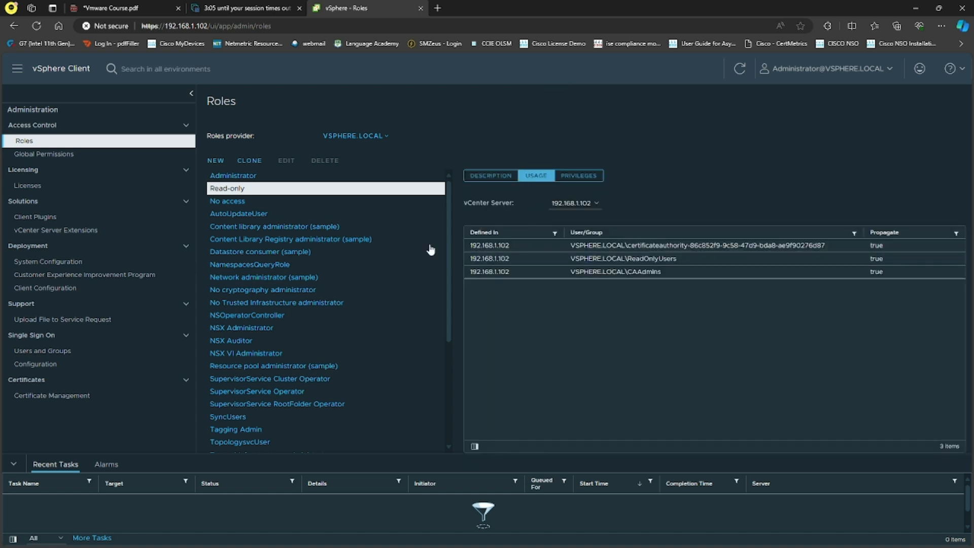
pyautogui.scroll(-3, 355, 249)
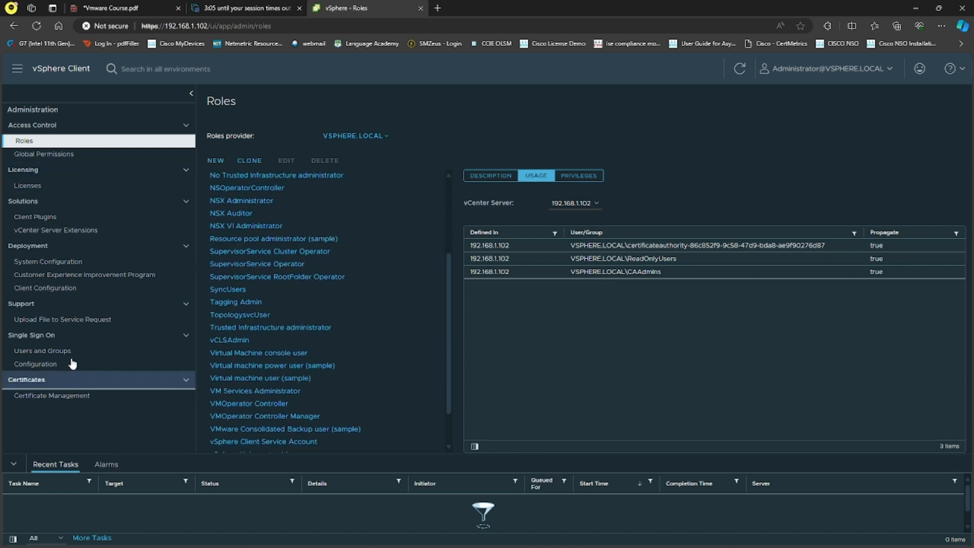
pyautogui.click(43, 350)
pyautogui.click(218, 299)
pyautogui.click(370, 202)
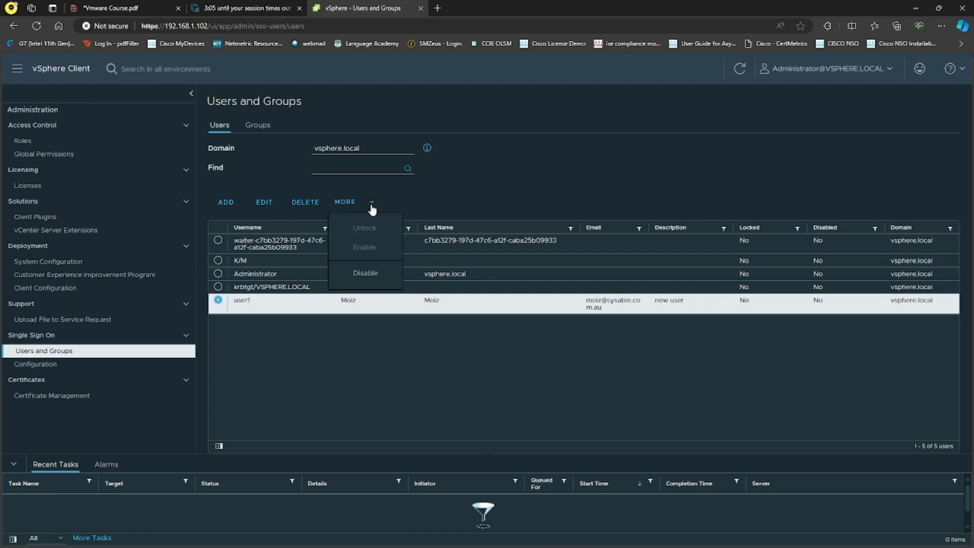
pyautogui.click(266, 202)
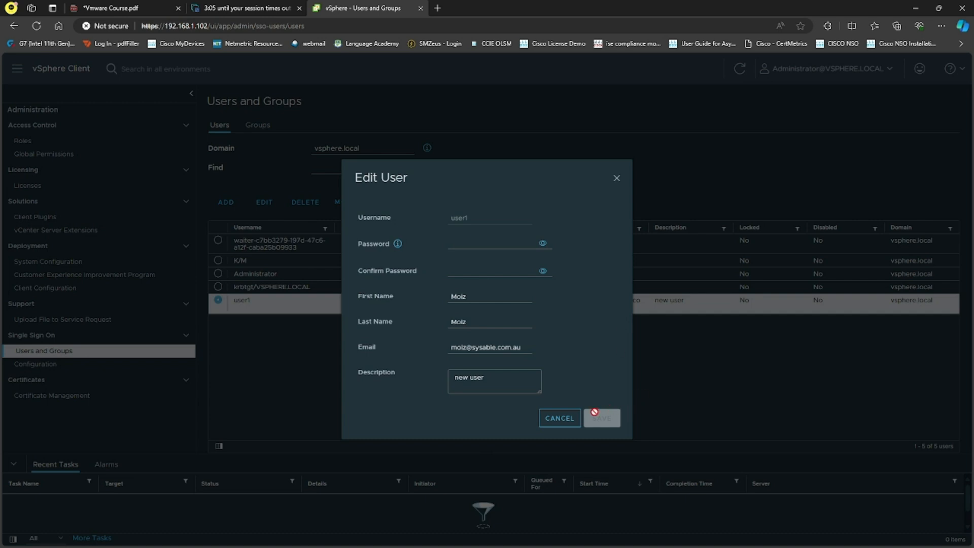
pyautogui.click(571, 420)
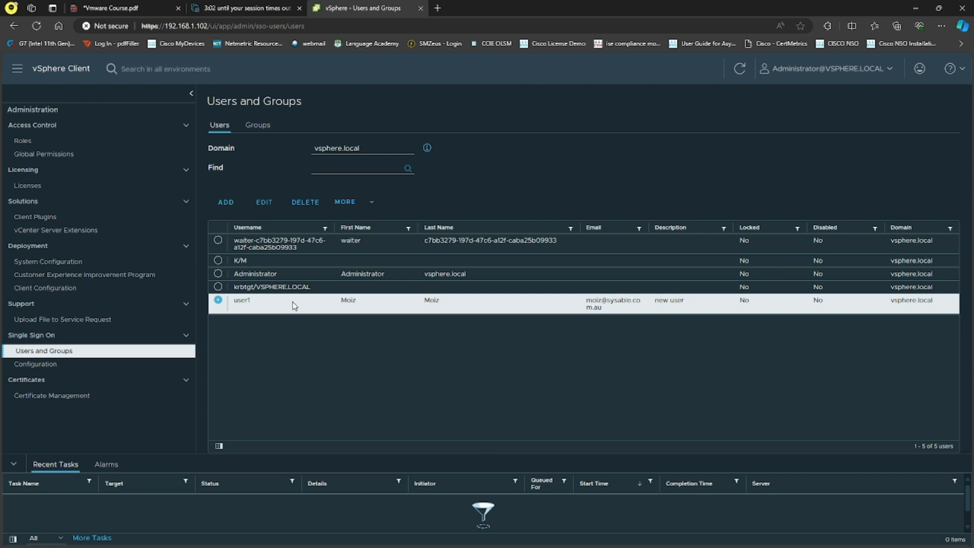
# Start a new role on the Roles page, then cancel it without creating anything
pyautogui.click(47, 142)
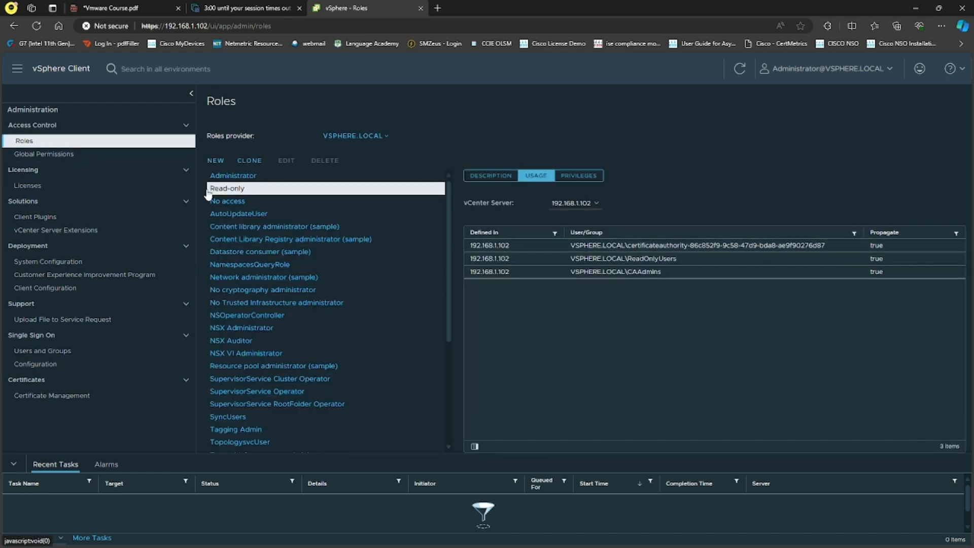
pyautogui.click(216, 161)
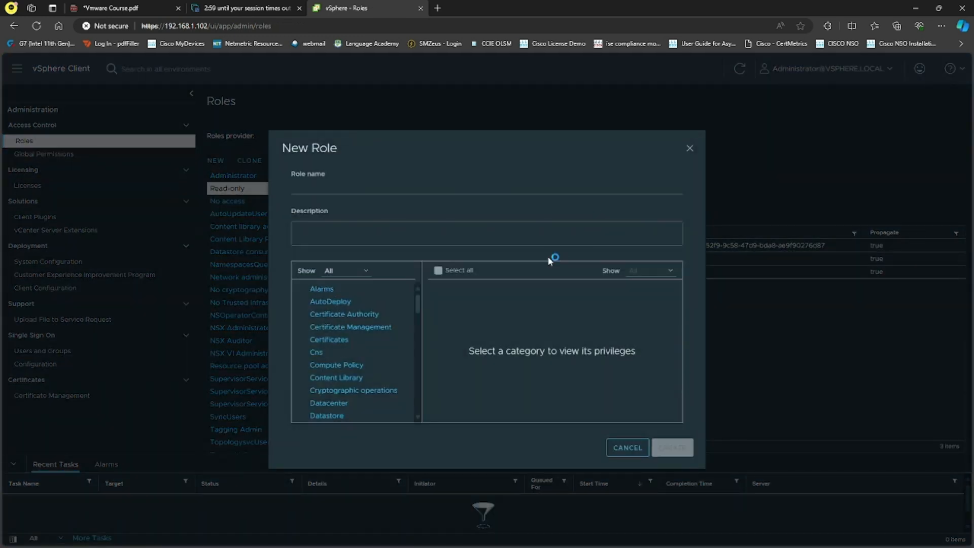
pyautogui.click(354, 188)
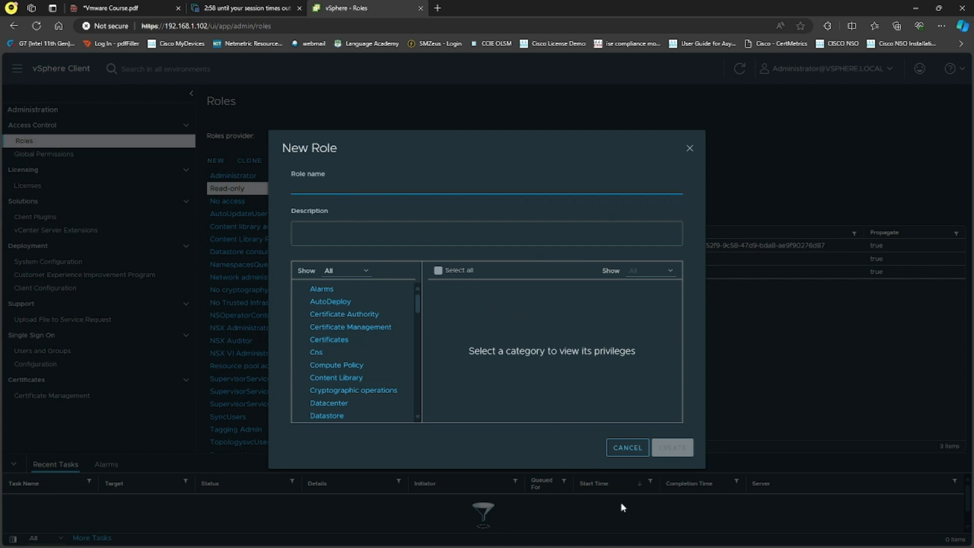
pyautogui.click(633, 448)
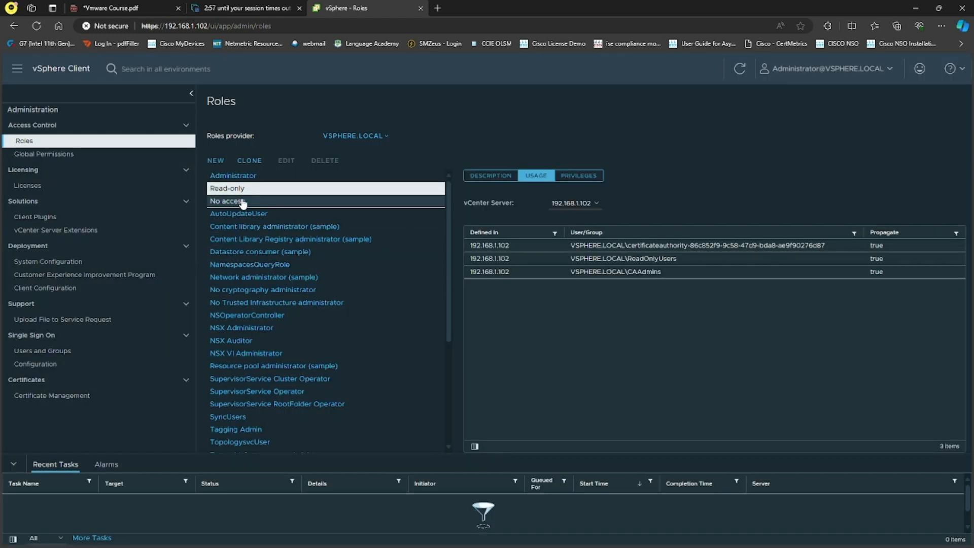
# Review the Read-only role's privileges, description and usage by ReadOnlyUsers, then return to SSO Users and Groups
pyautogui.rightClick(260, 193)
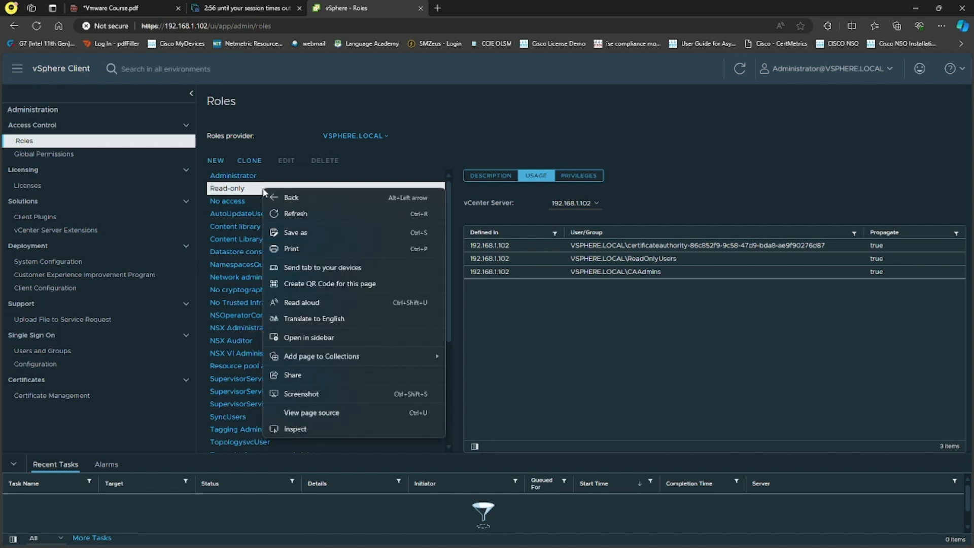
pyautogui.click(537, 198)
pyautogui.click(583, 204)
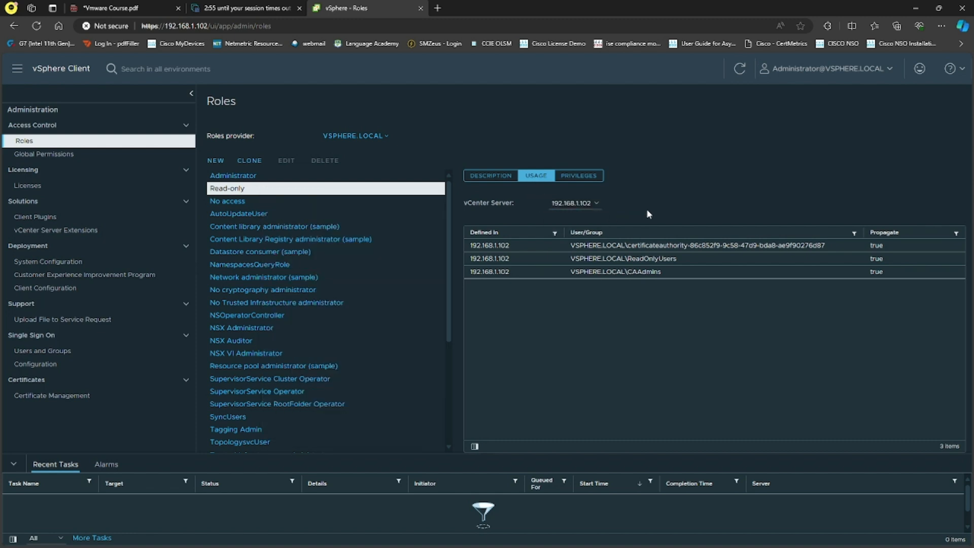
pyautogui.click(578, 176)
pyautogui.click(497, 176)
pyautogui.click(578, 176)
pyautogui.click(537, 176)
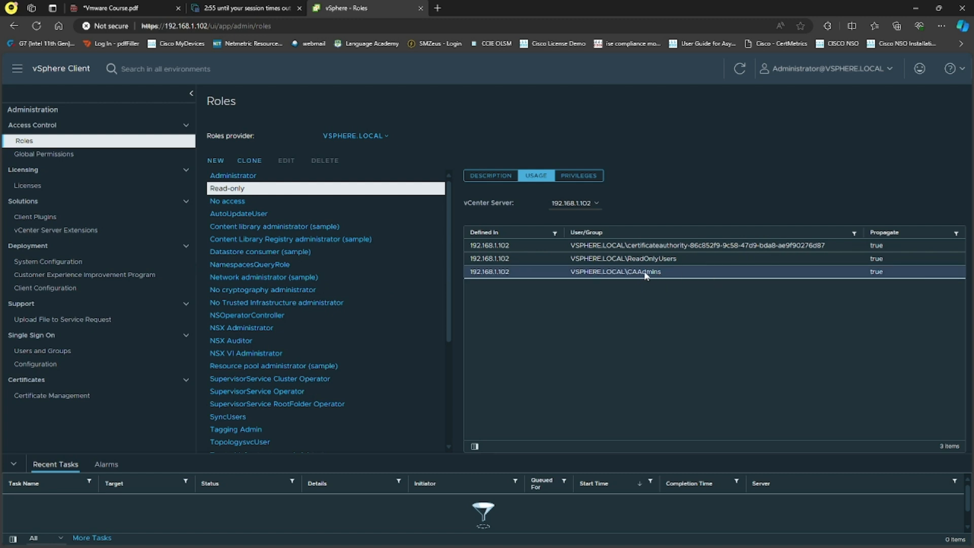
pyautogui.moveTo(686, 259); pyautogui.dragTo(627, 259)
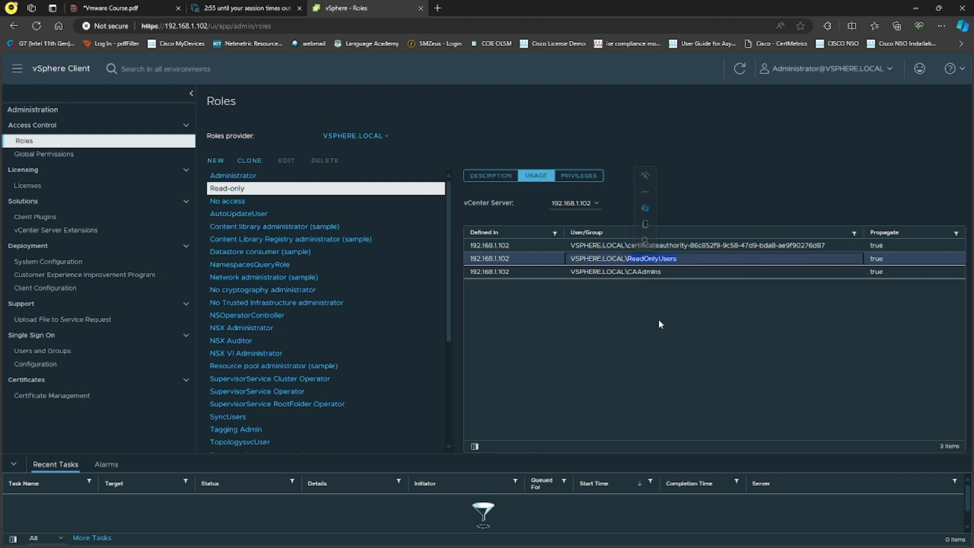
pyautogui.click(51, 351)
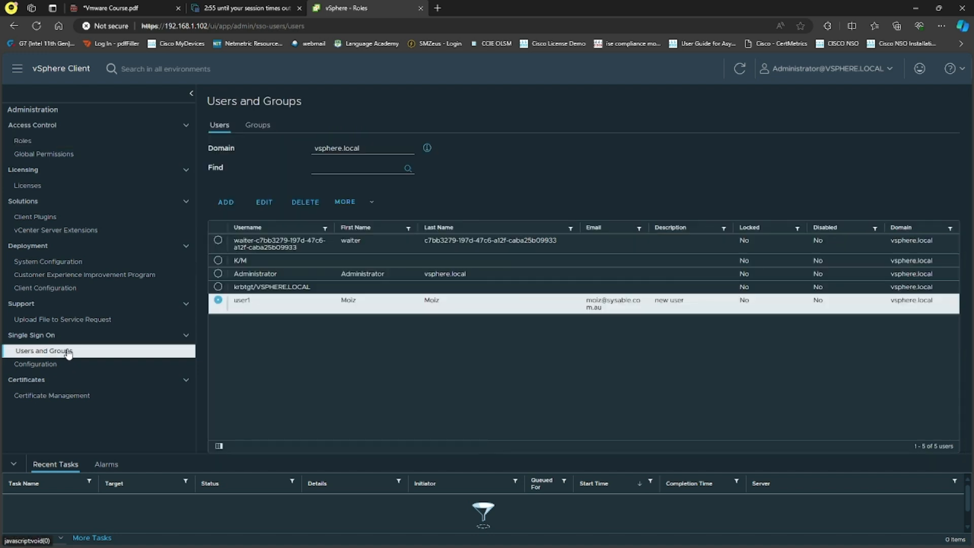
# Add a group named 'ReadOnly' with vsphere.local member domain and refresh the Groups list
pyautogui.click(258, 125)
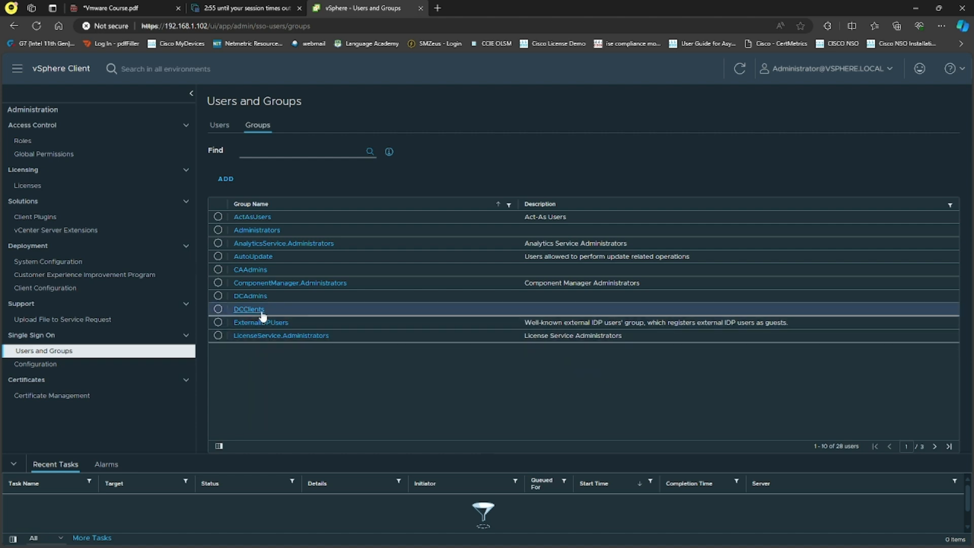
pyautogui.click(227, 180)
pyautogui.click(448, 172)
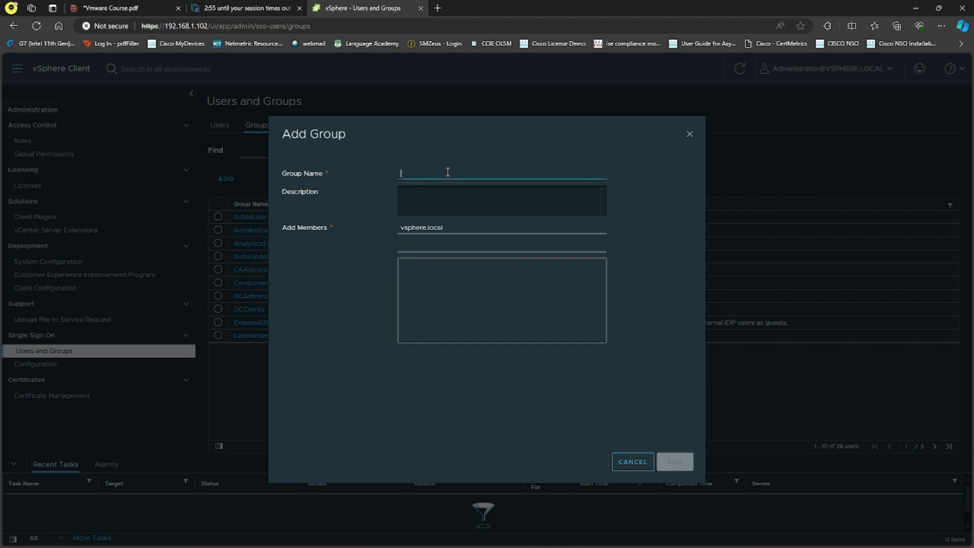
pyautogui.write('Rwea')
pyautogui.press('BackSpace')
pyautogui.write('eadOnly')
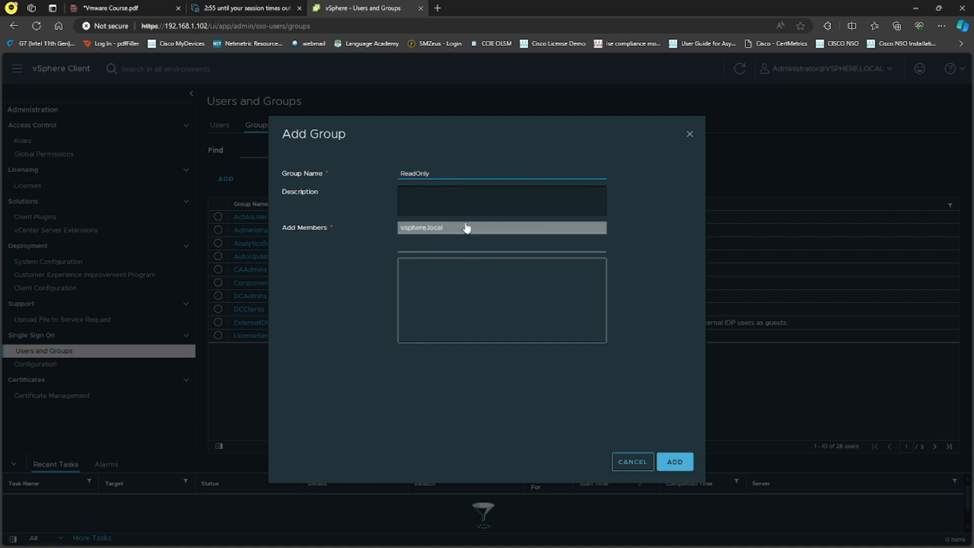
pyautogui.click(465, 227)
pyautogui.click(455, 232)
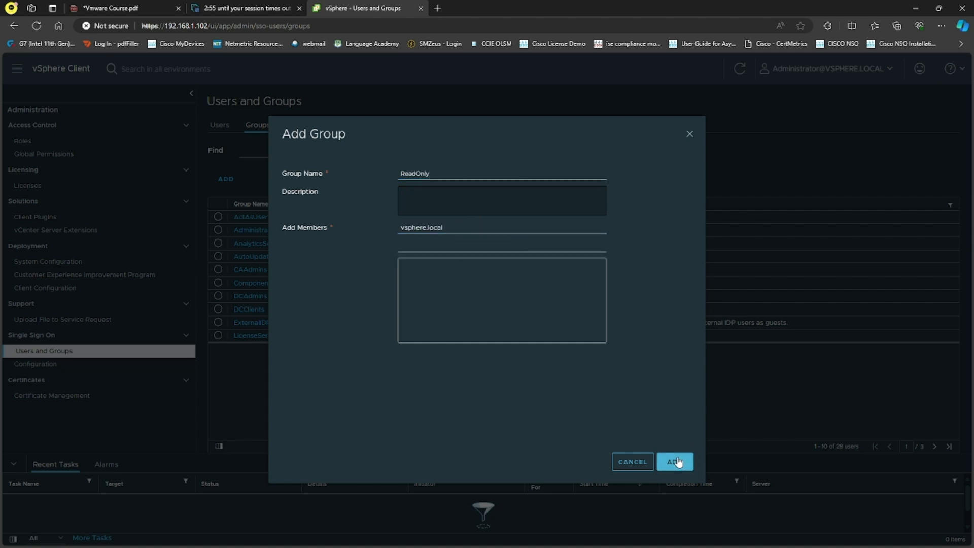
pyautogui.click(678, 461)
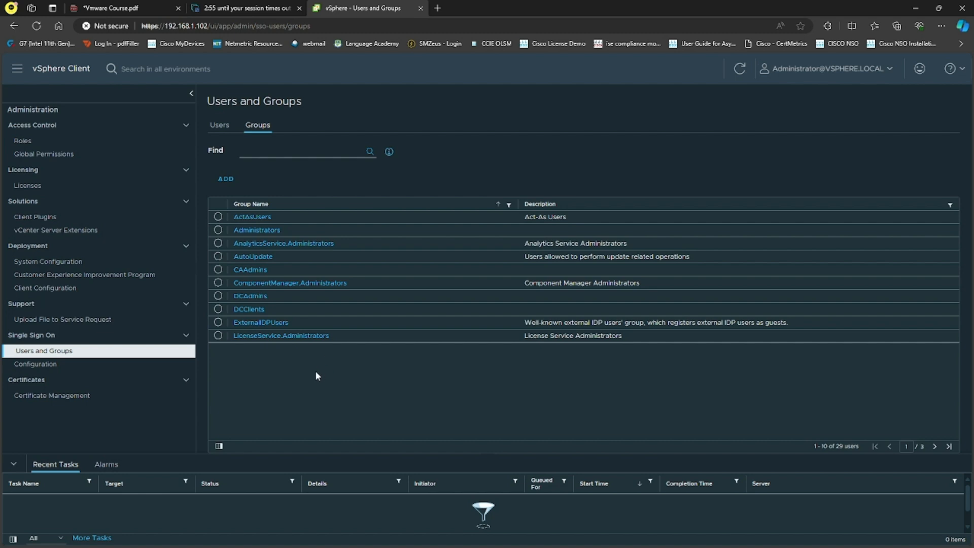
pyautogui.click(739, 71)
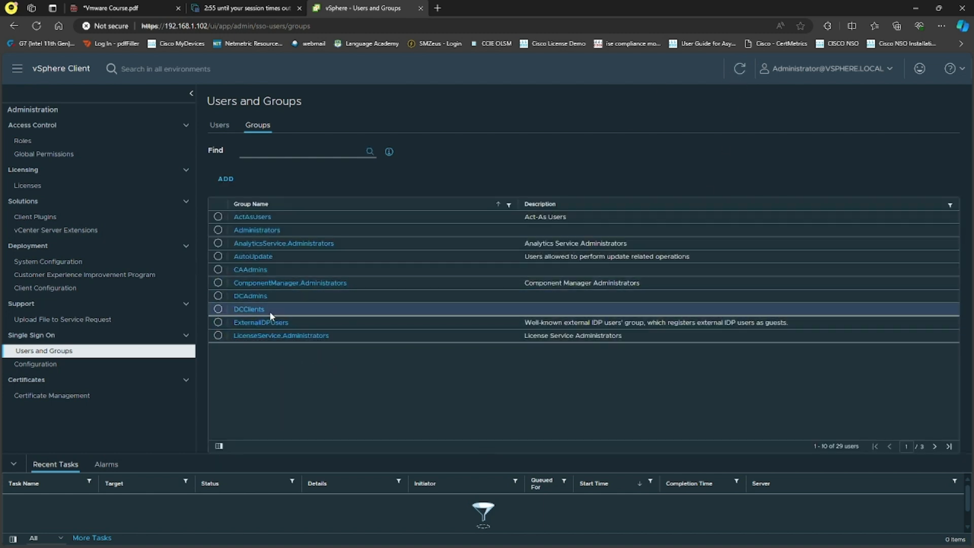
# With vsphere.local as roles provider, check who uses the Administrator and Read-only roles
pyautogui.click(89, 147)
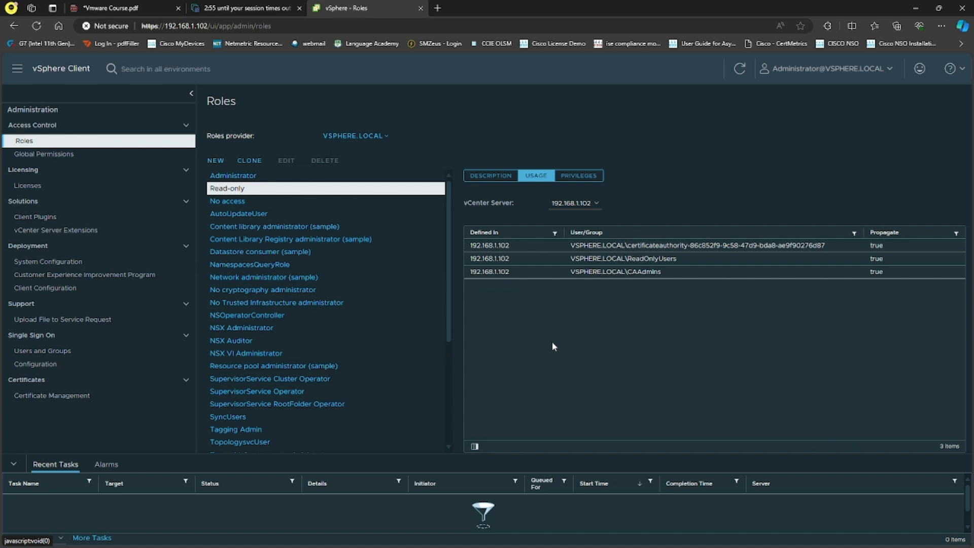
pyautogui.click(385, 136)
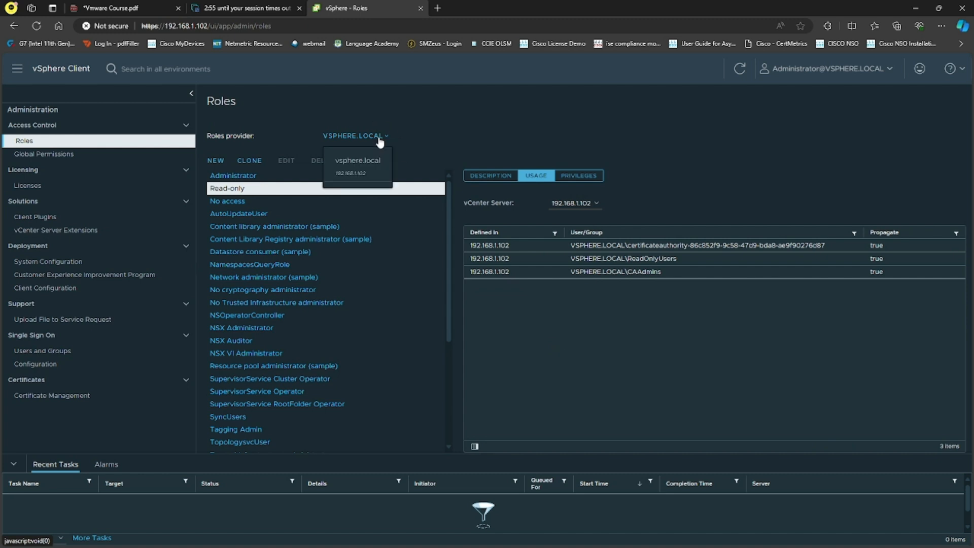
pyautogui.click(377, 167)
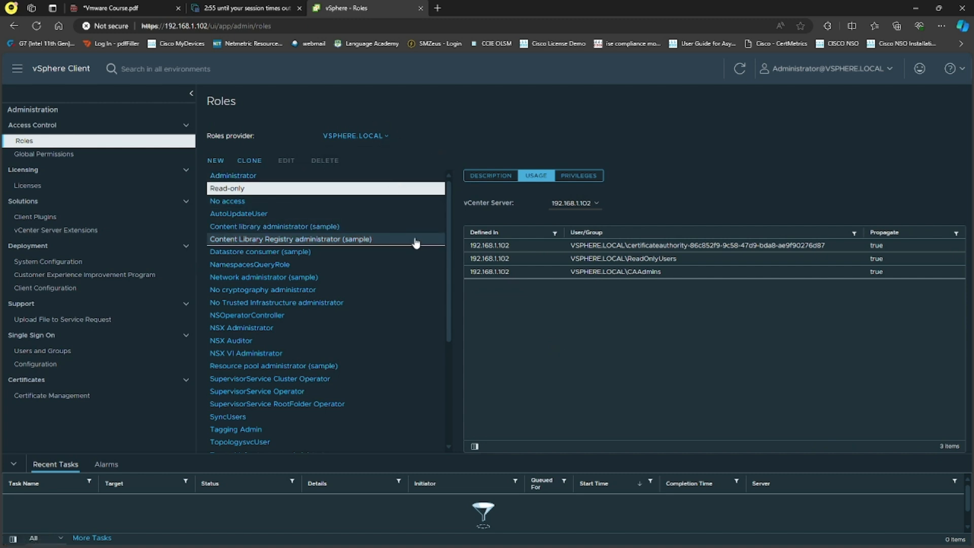
pyautogui.click(253, 176)
pyautogui.click(253, 190)
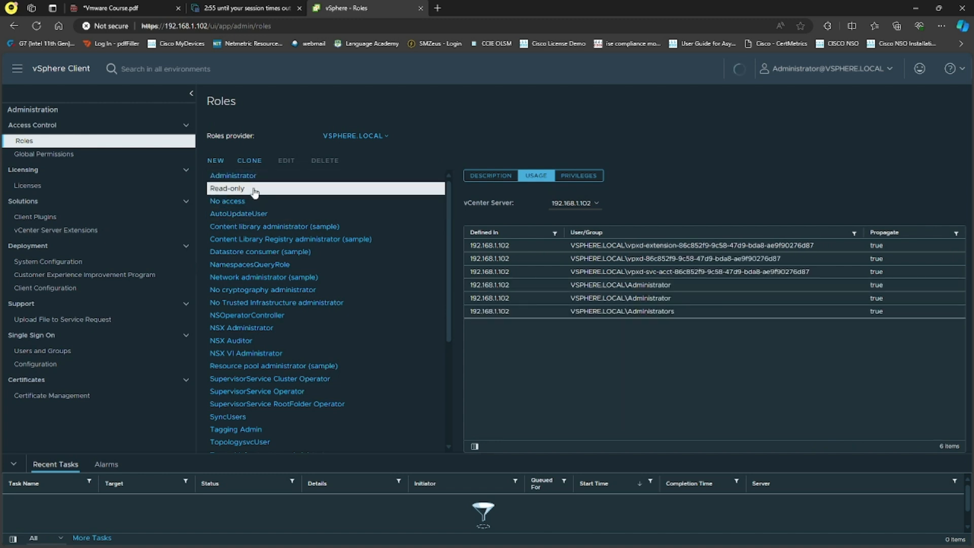
pyautogui.scroll(-3, 309, 269)
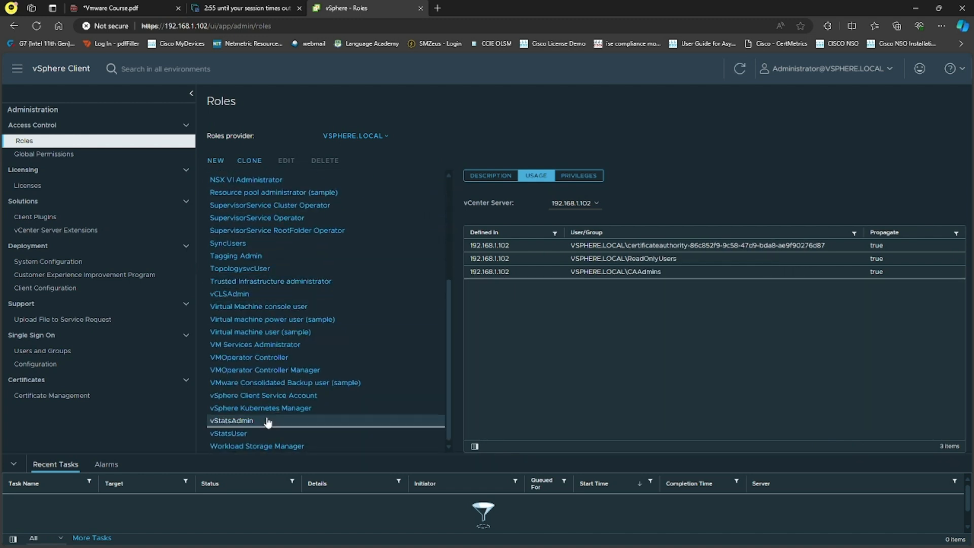
# Delete the test user from the vsphere.local users, then go to Single Sign On Configuration
pyautogui.click(86, 353)
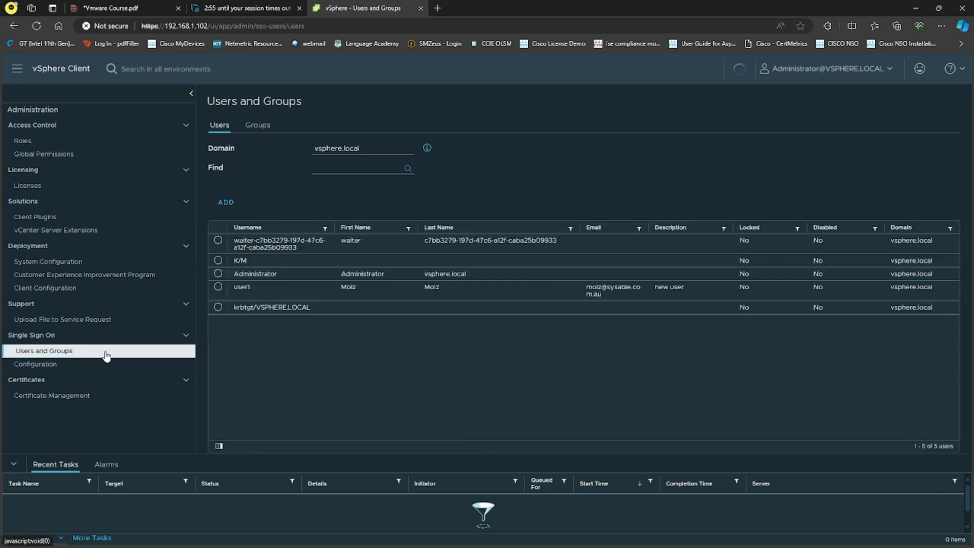
pyautogui.click(258, 130)
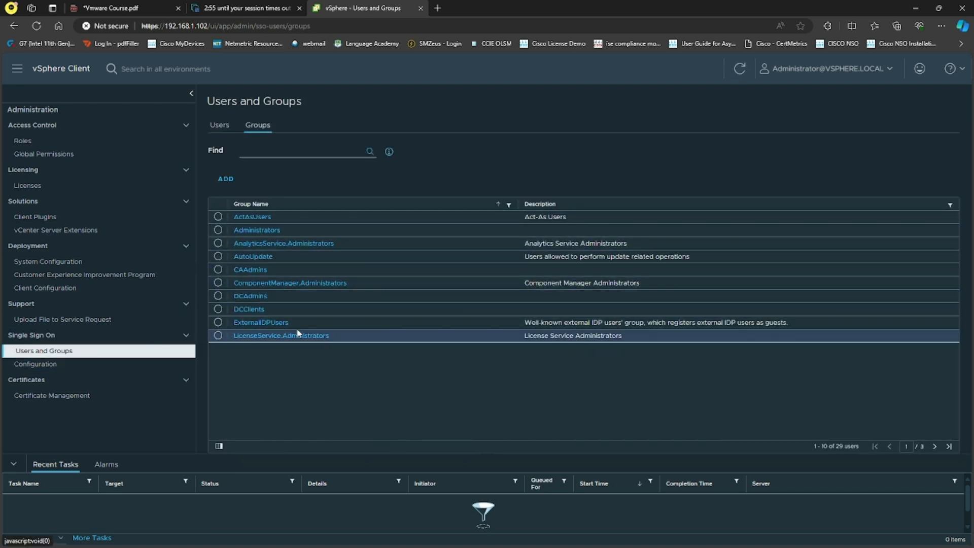
pyautogui.click(220, 125)
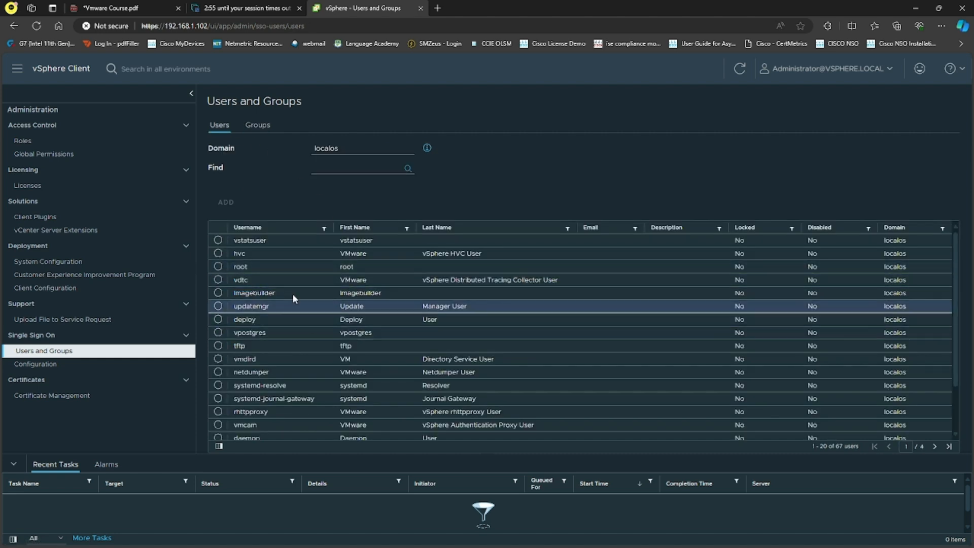
pyautogui.click(356, 150)
pyautogui.click(357, 161)
pyautogui.click(374, 288)
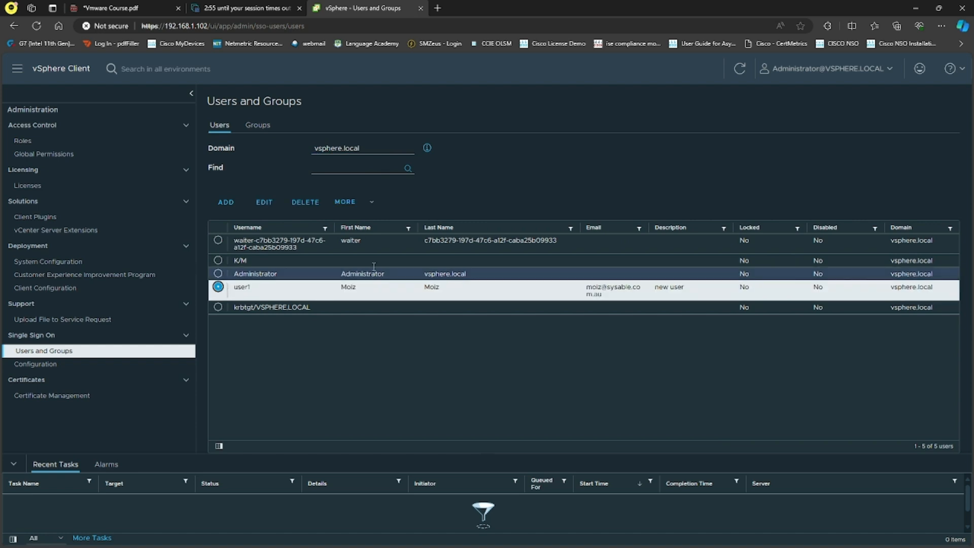
pyautogui.click(305, 202)
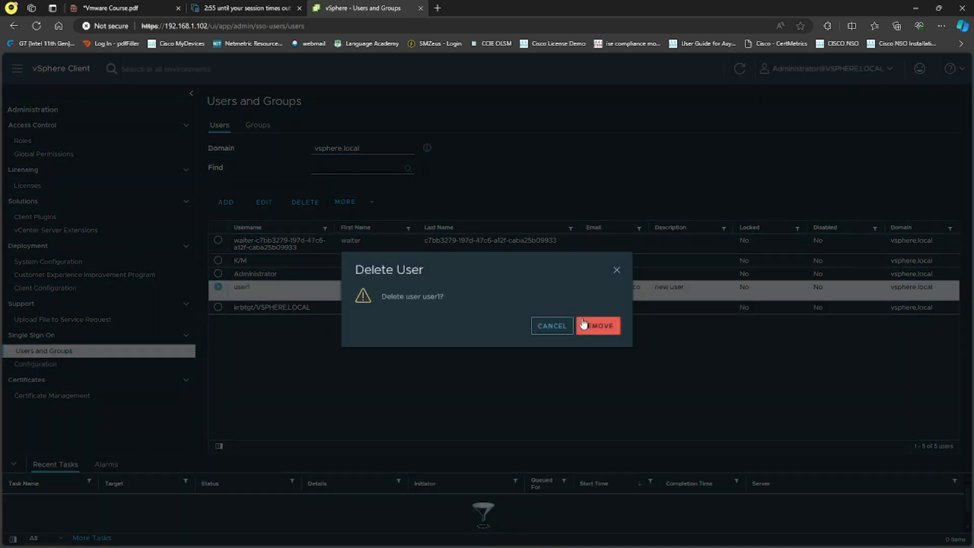
pyautogui.click(598, 326)
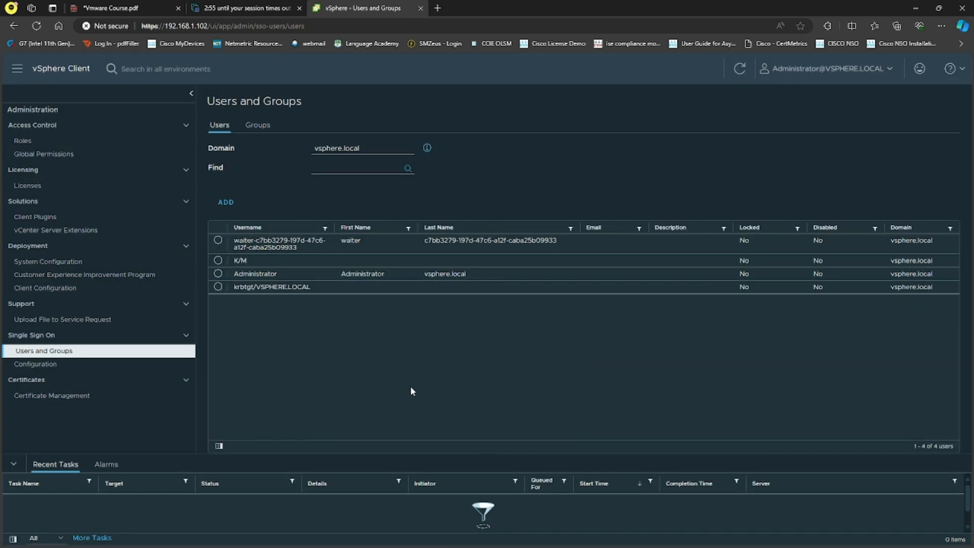
pyautogui.click(37, 363)
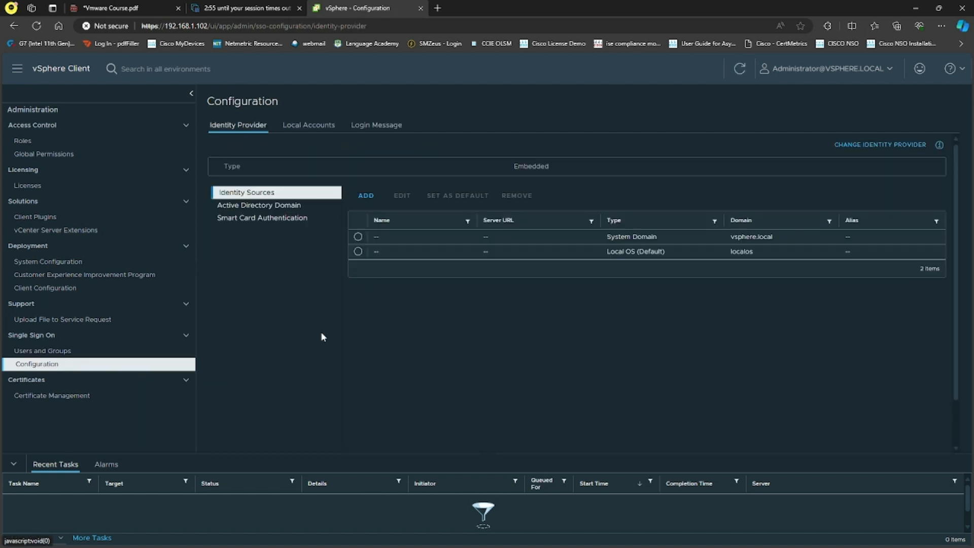
# Review AD domain, identity sources, local accounts, login message and identity provider, then open Certificate Management
pyautogui.click(272, 206)
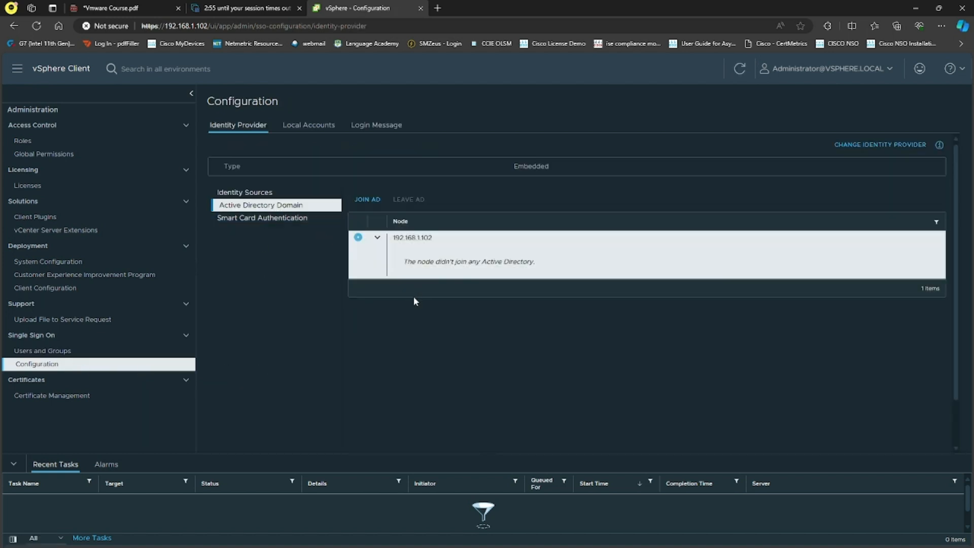
pyautogui.click(270, 195)
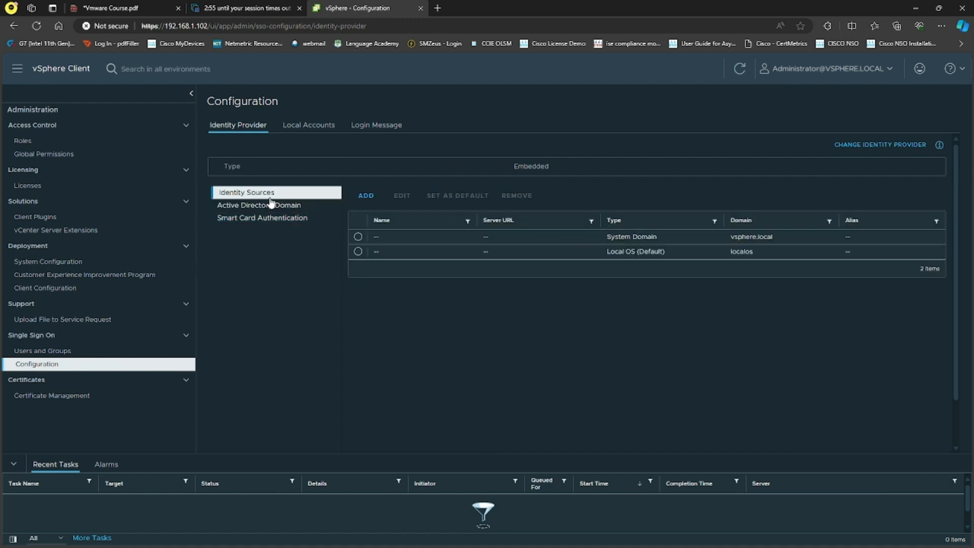
pyautogui.click(321, 131)
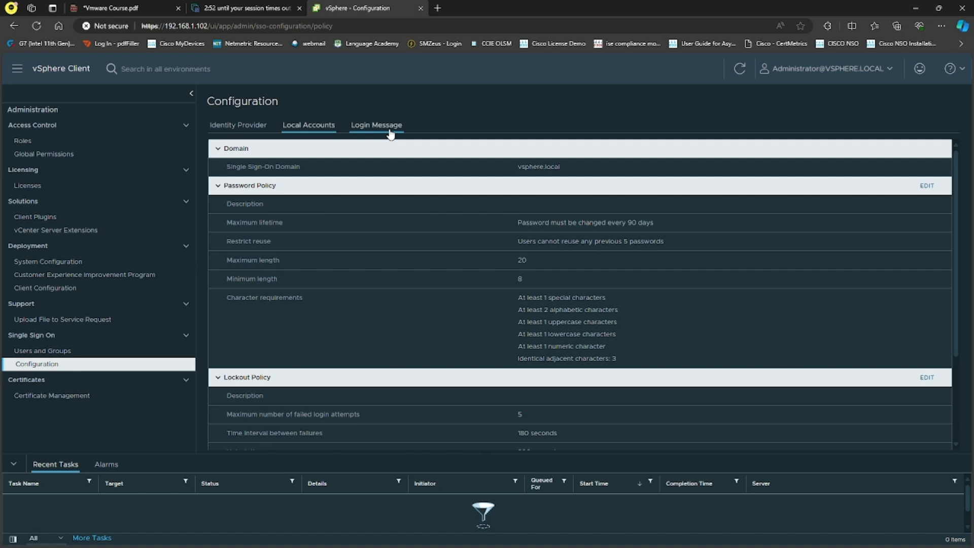
pyautogui.click(390, 133)
pyautogui.click(244, 126)
pyautogui.click(83, 396)
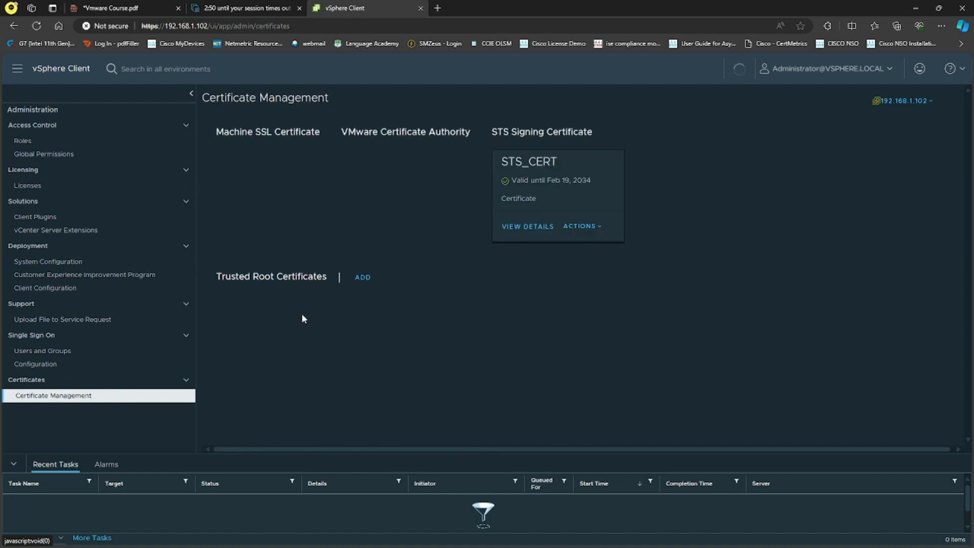
# Open STS_CERT's details and inspect the browser's Not secure connection information
pyautogui.click(528, 226)
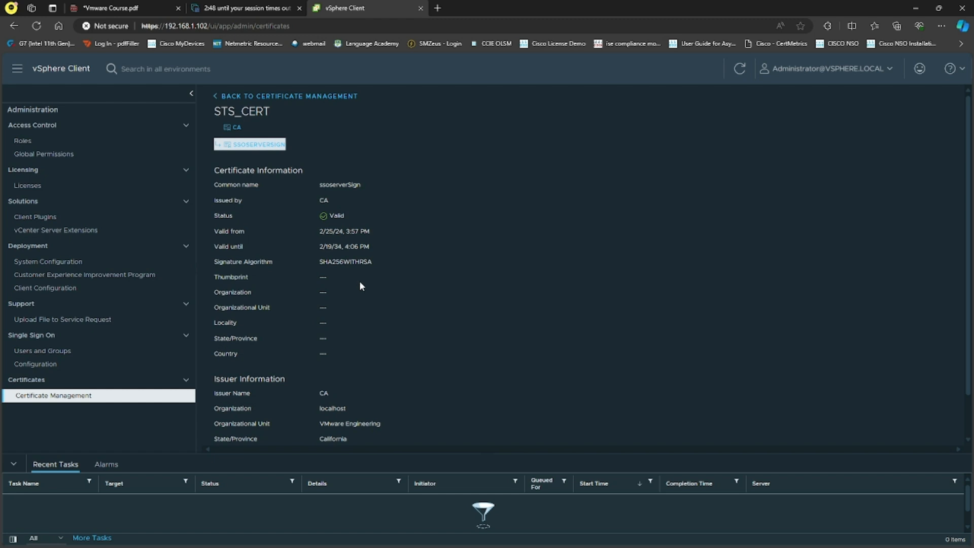
pyautogui.scroll(-2, 359, 284)
pyautogui.click(107, 26)
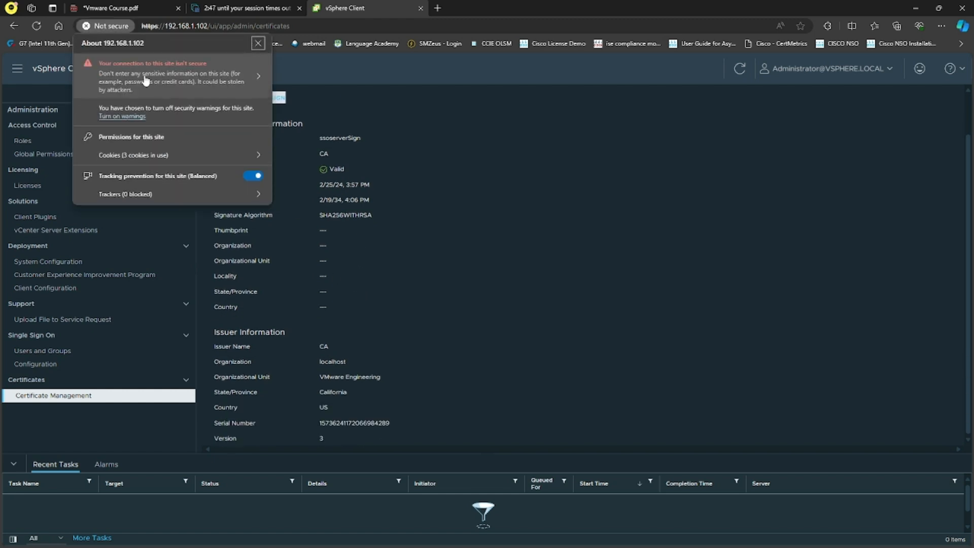
pyautogui.click(578, 358)
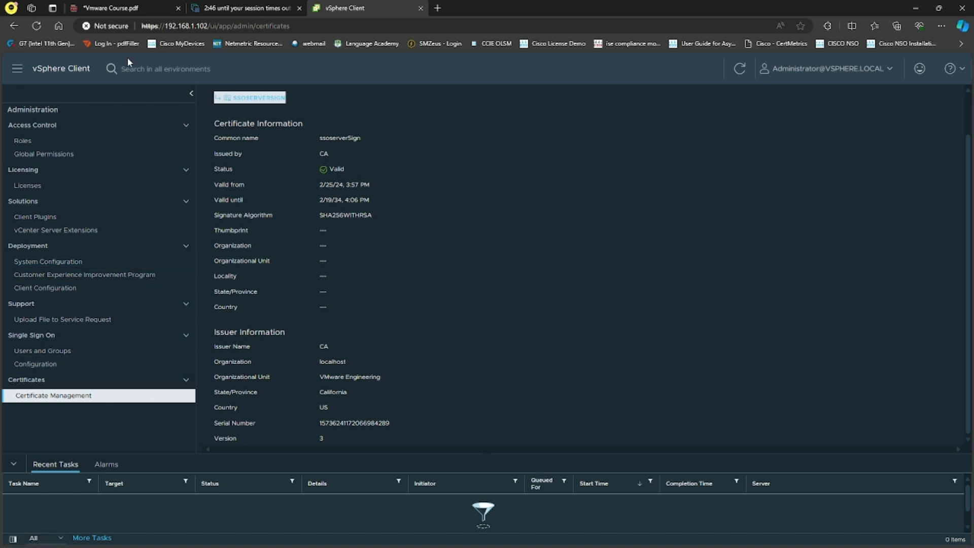
pyautogui.click(113, 26)
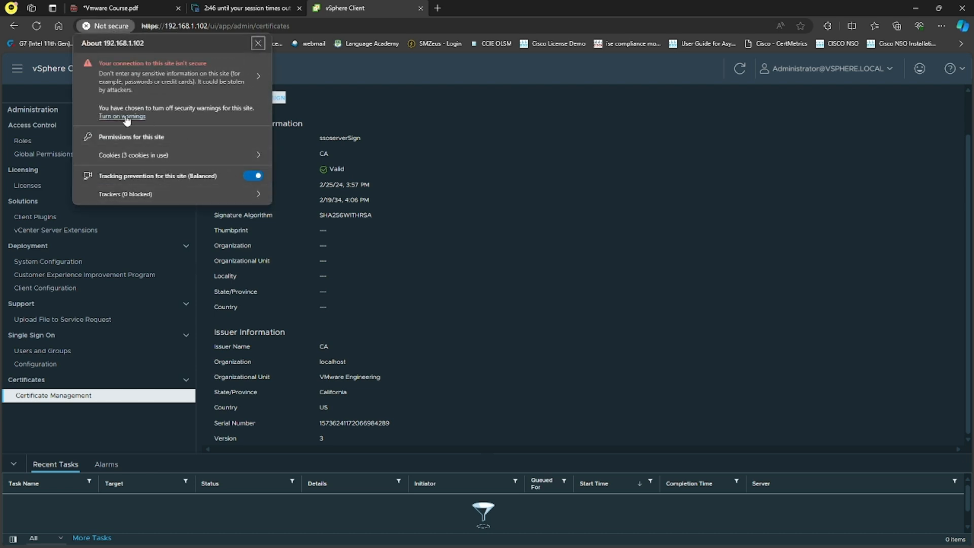
pyautogui.click(258, 77)
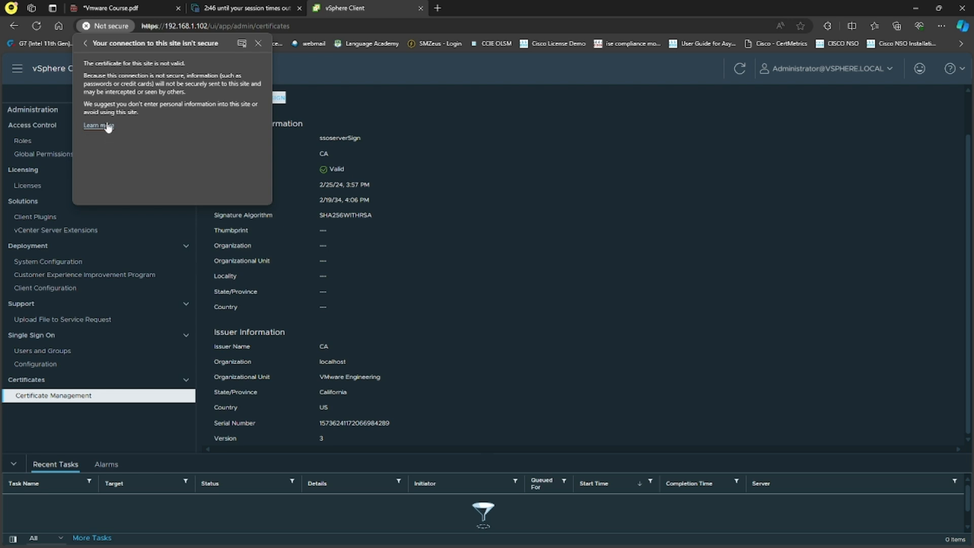
pyautogui.click(86, 43)
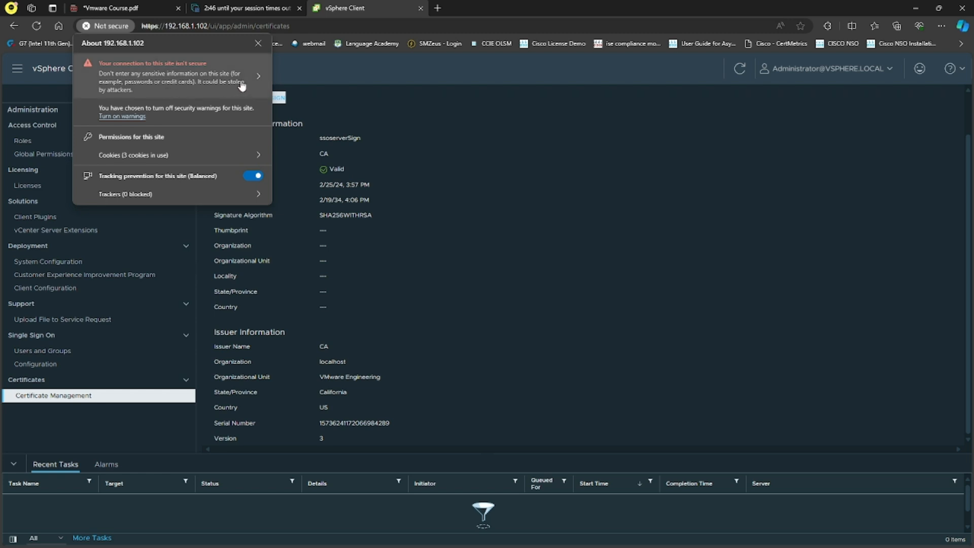
pyautogui.click(508, 280)
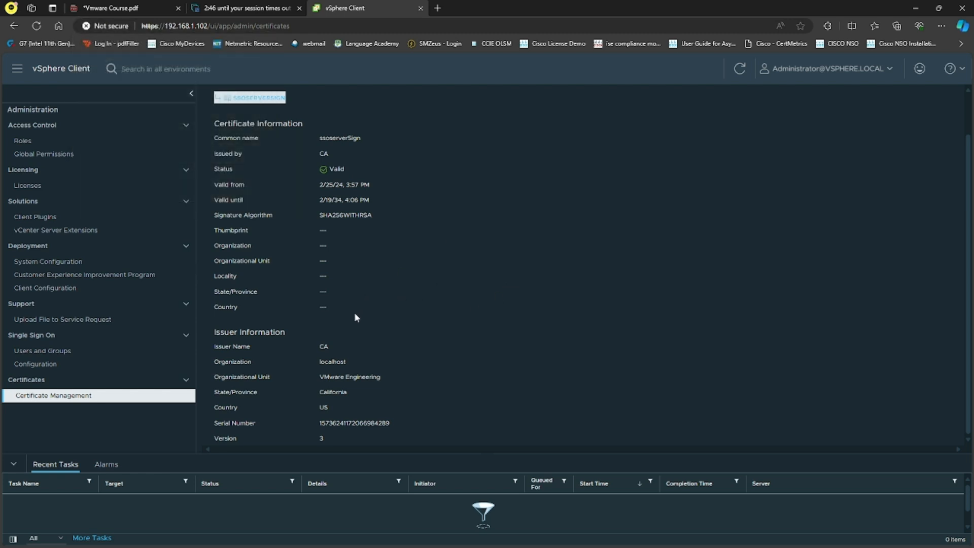
pyautogui.scroll(2, 288, 336)
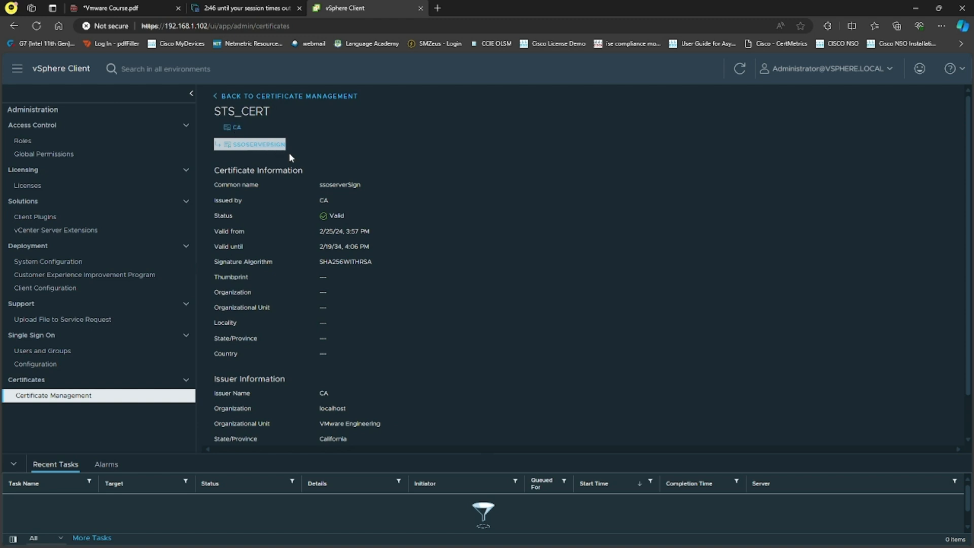
# Inspect the CA and ssoserverSign chain certificates, valid 2/25/24 to 2/19/34
pyautogui.click(230, 128)
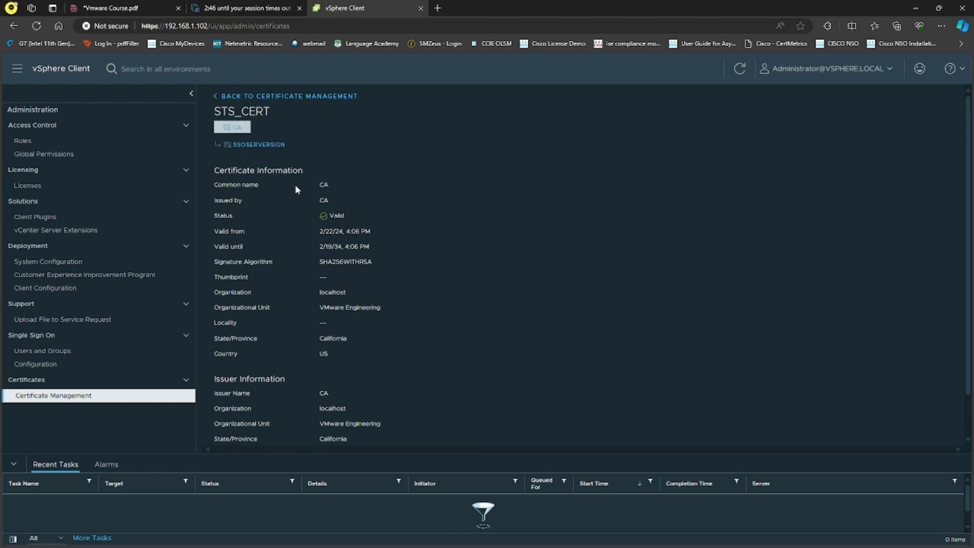
pyautogui.click(250, 147)
pyautogui.rightClick(259, 144)
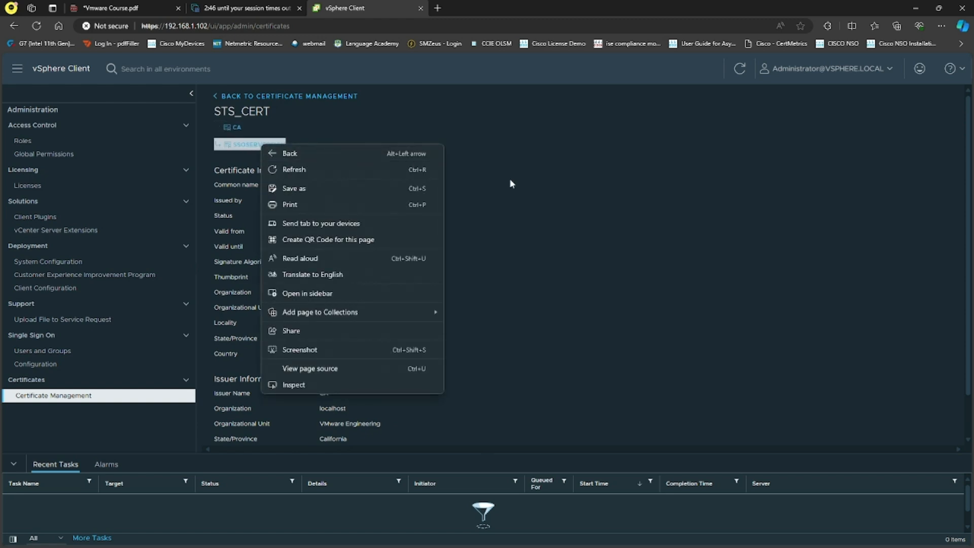
pyautogui.click(592, 202)
pyautogui.scroll(-1, 556, 212)
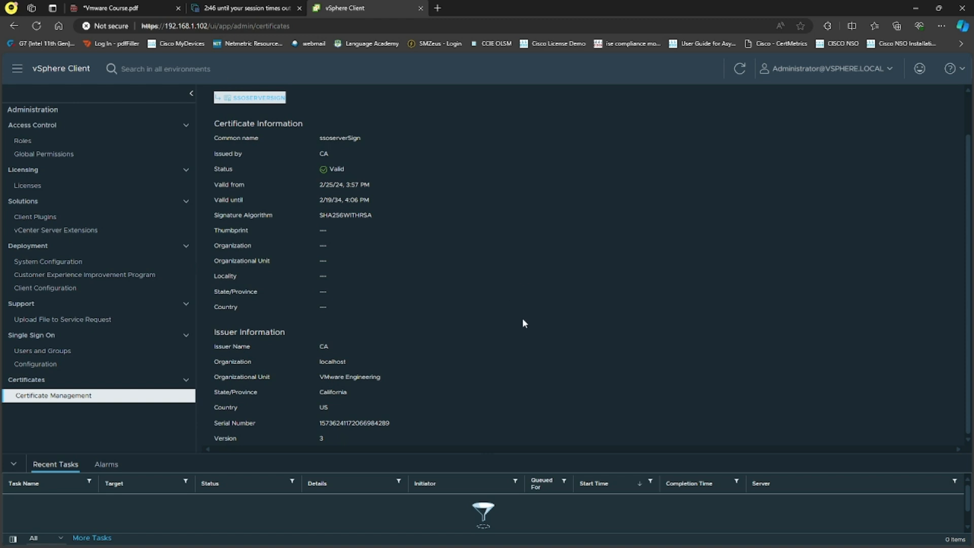
pyautogui.click(108, 26)
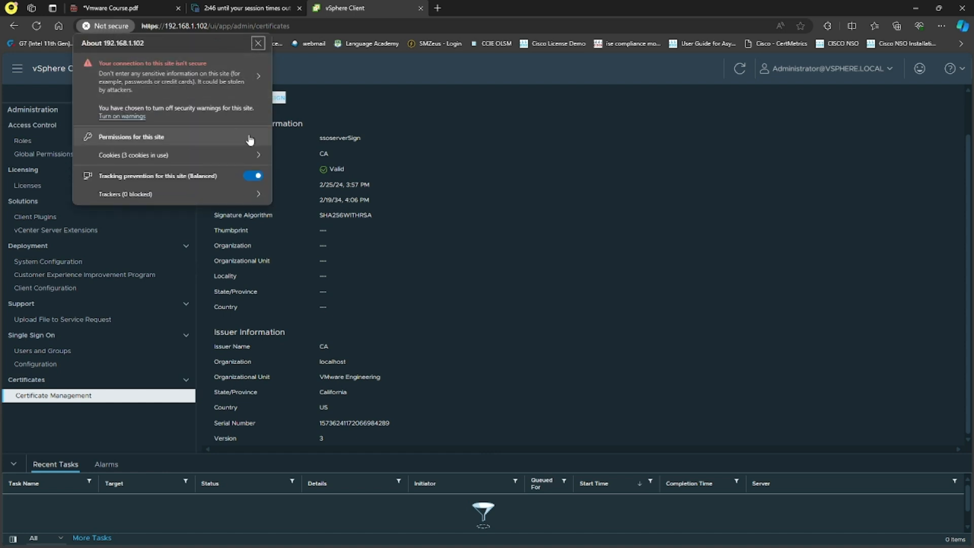
# Read the insecure-connection help article, close it, and return to the vSphere certificate details
pyautogui.click(258, 77)
pyautogui.click(111, 126)
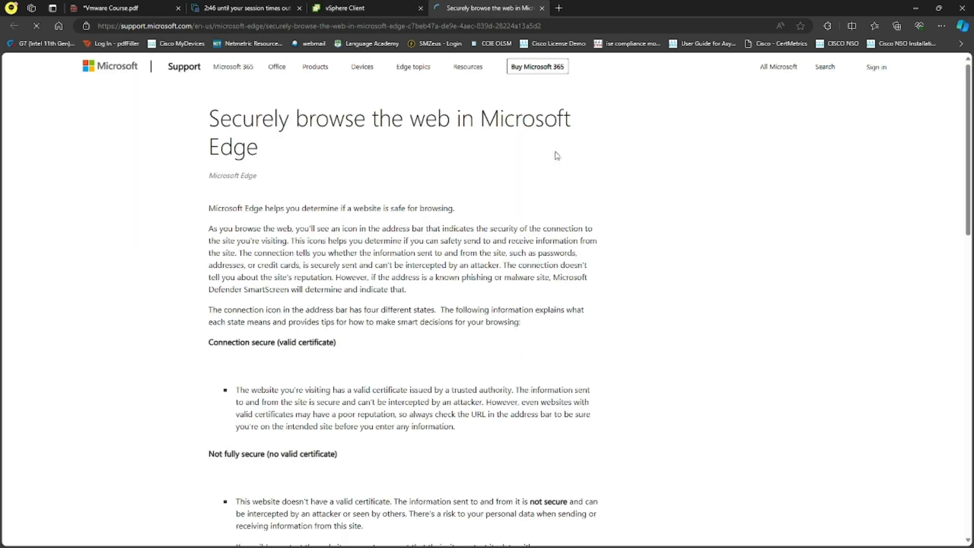
pyautogui.click(541, 8)
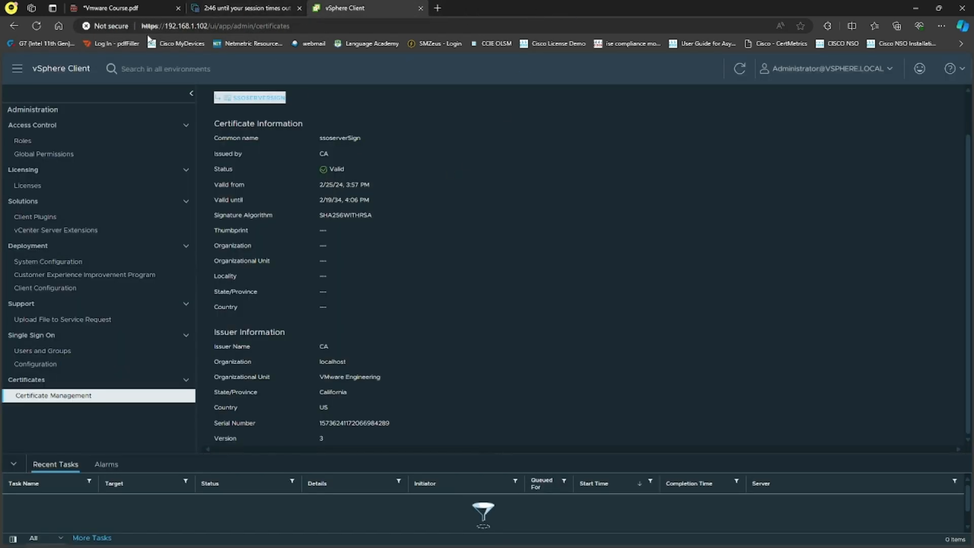
pyautogui.click(278, 5)
pyautogui.click(372, 4)
pyautogui.click(108, 26)
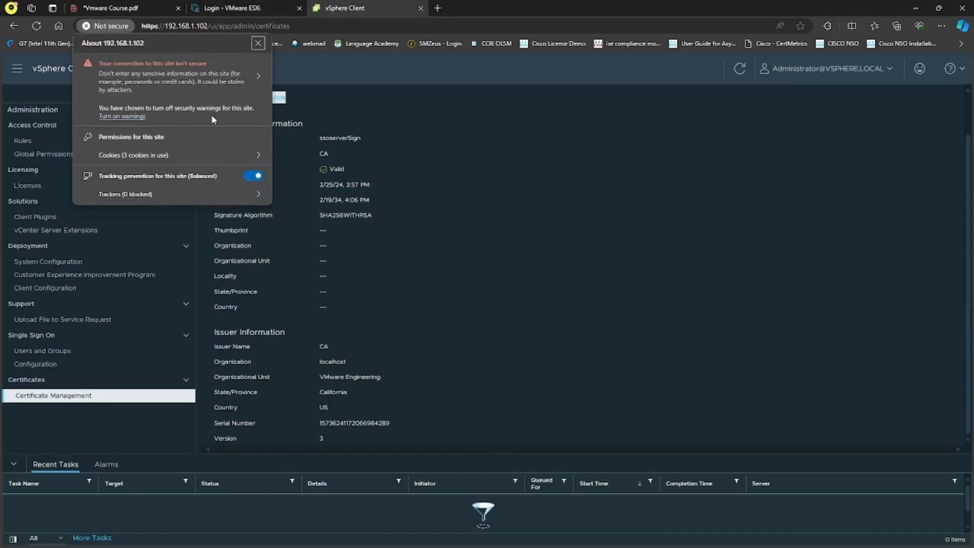
pyautogui.click(600, 231)
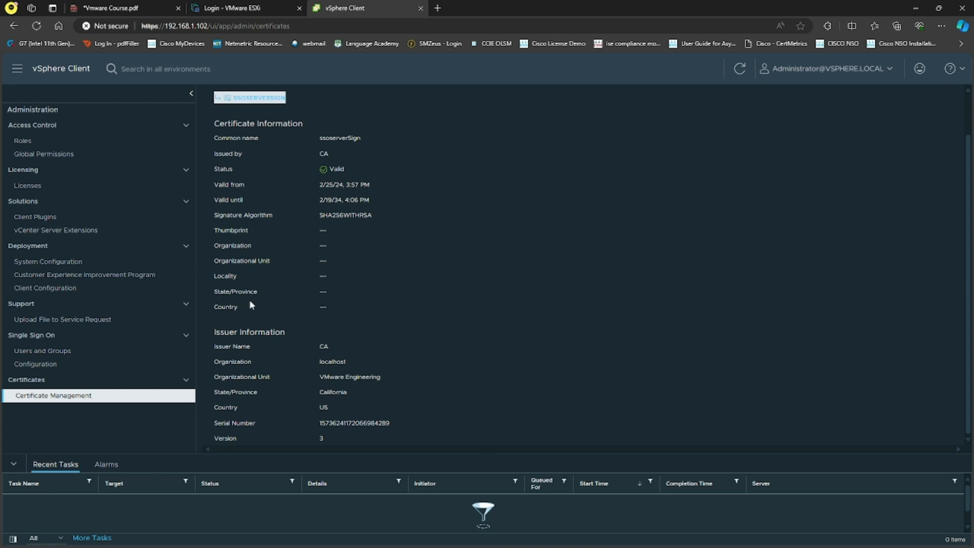
# Go to the vSphere home dashboard, then open the inventory summary for vCenter 192.168.1.102
pyautogui.click(18, 70)
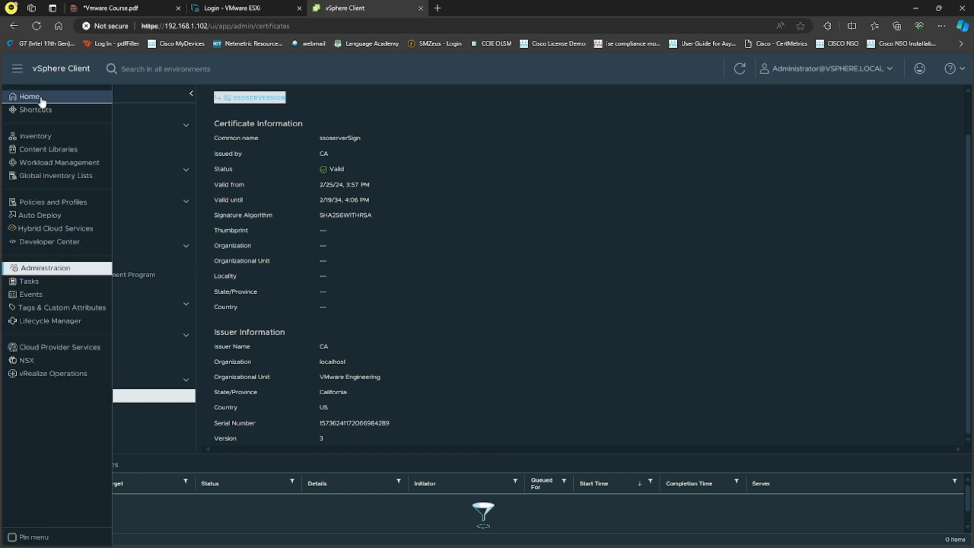
pyautogui.click(42, 101)
pyautogui.click(16, 73)
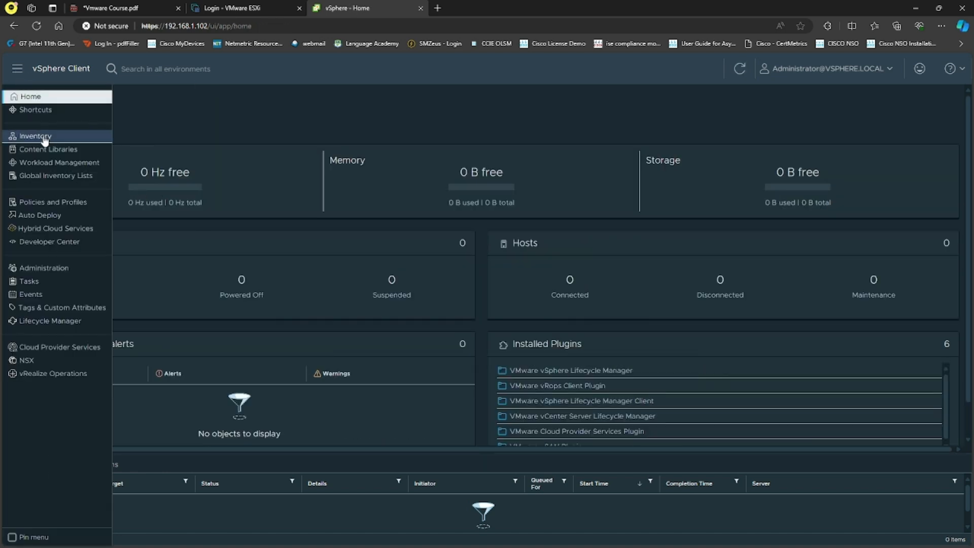
pyautogui.click(45, 138)
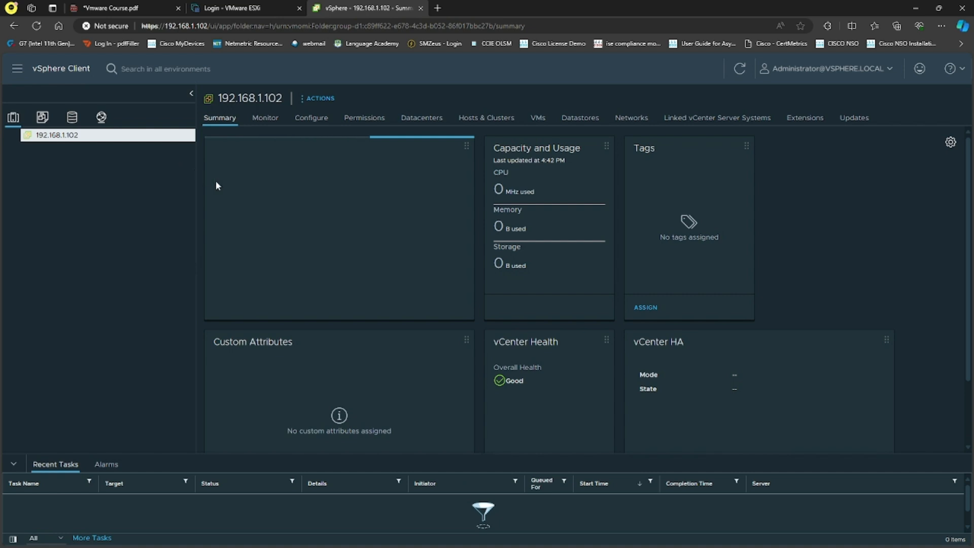
# Collapse and re-expand the inventory tree, narrow it, and review the visible summary cards list
pyautogui.click(190, 94)
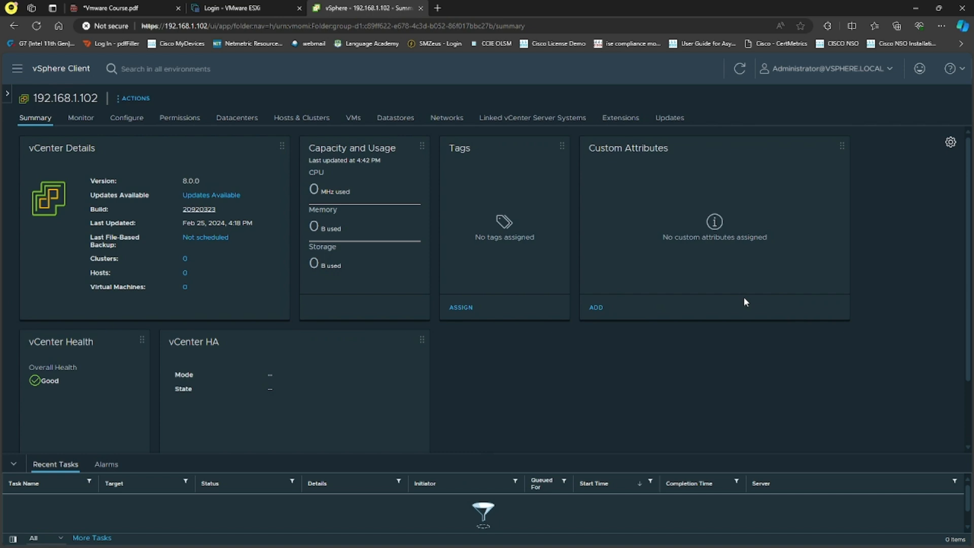
pyautogui.click(8, 95)
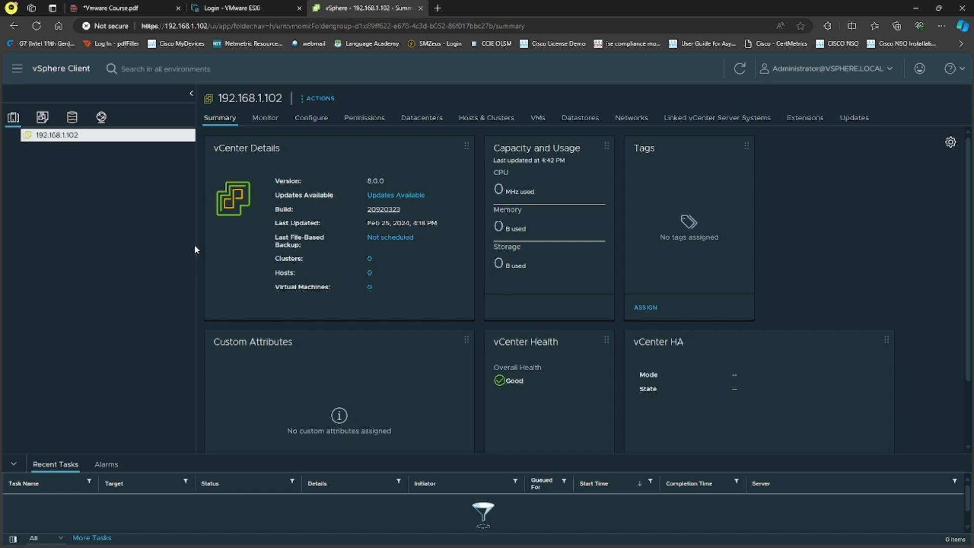
pyautogui.moveTo(195, 244); pyautogui.dragTo(118, 232)
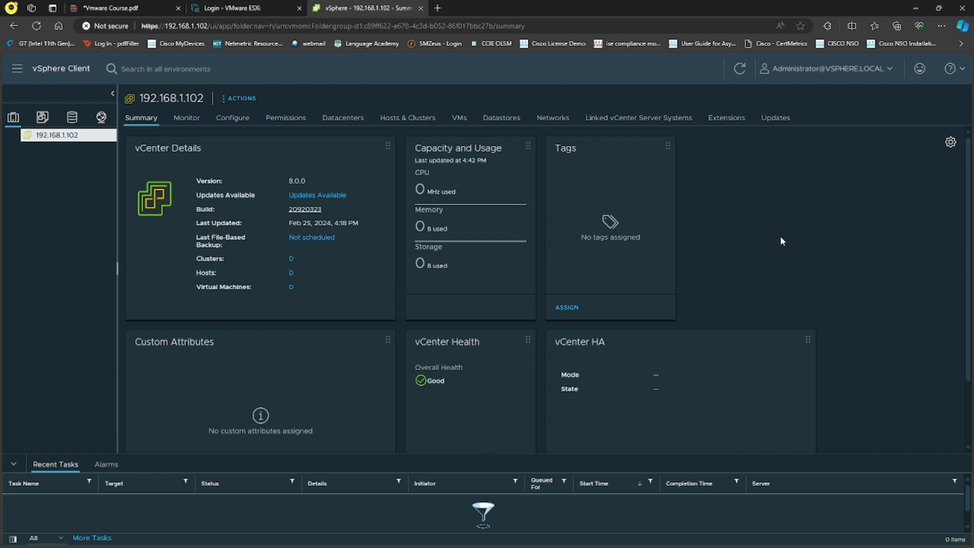
pyautogui.click(949, 141)
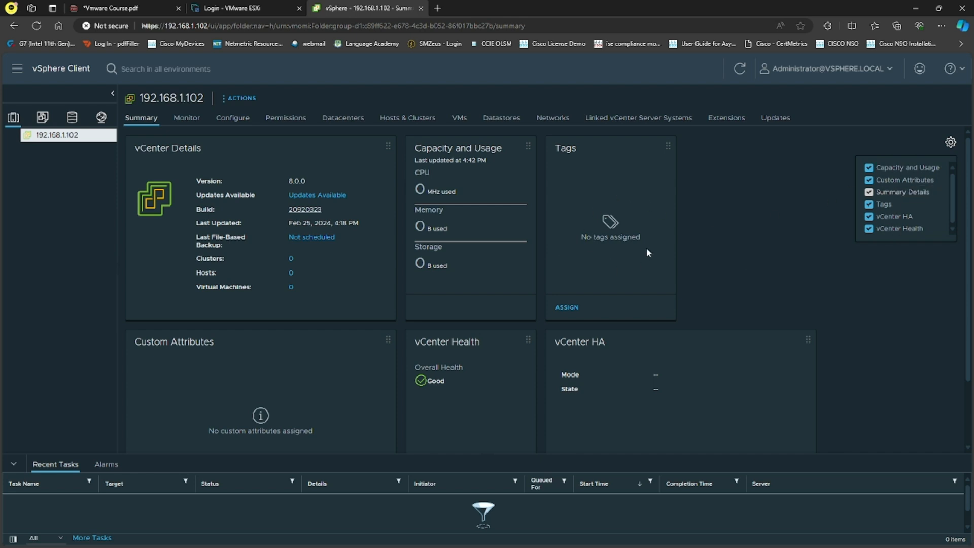
pyautogui.click(891, 310)
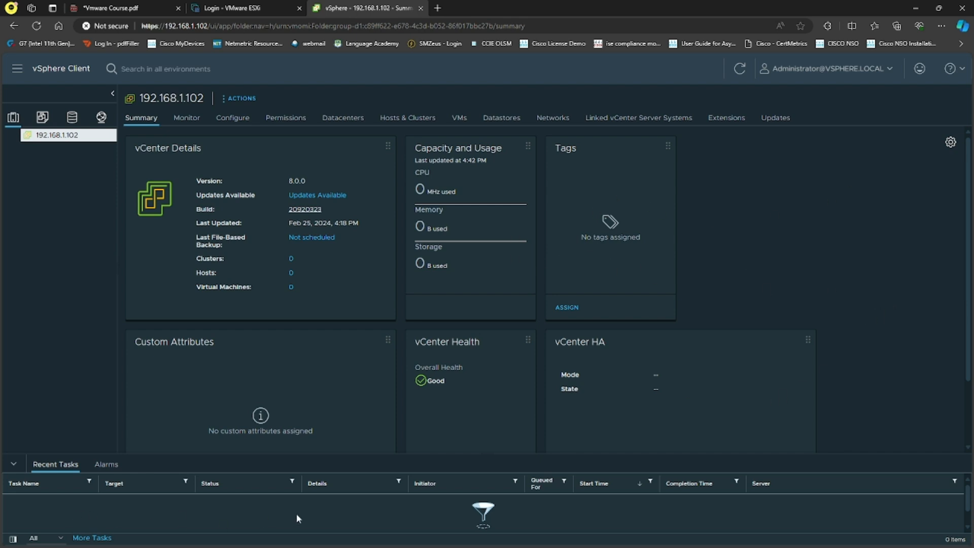